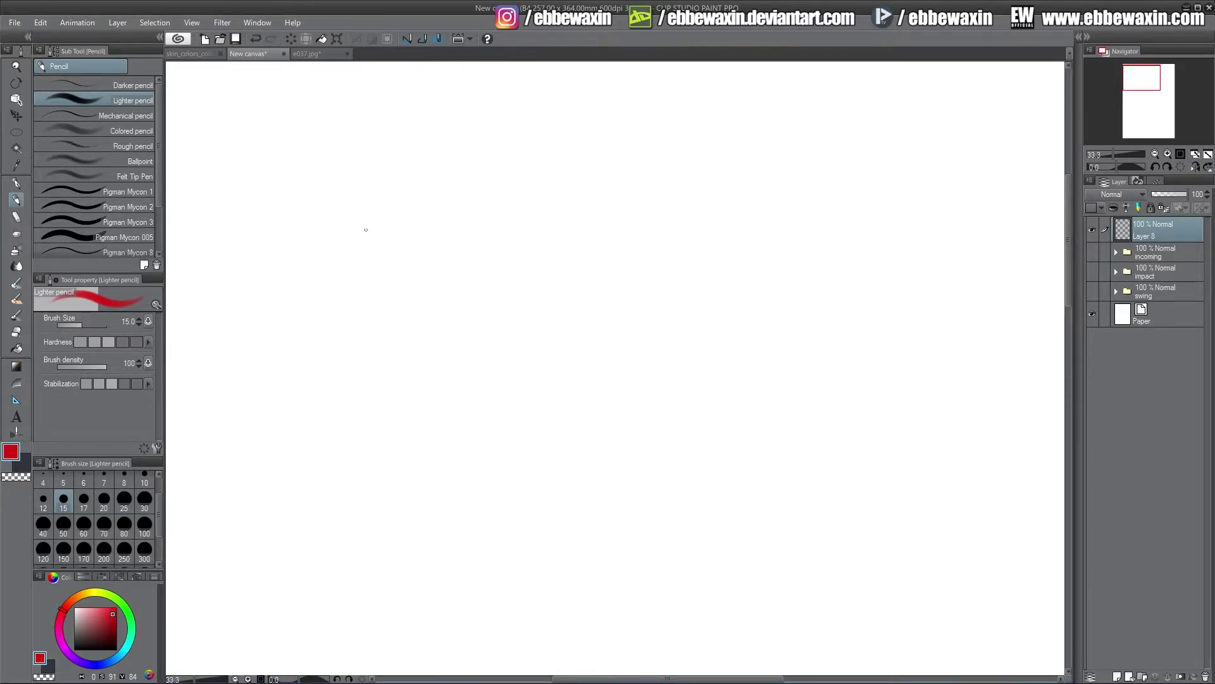
Sketch two round heads side by side in red and add a standing figure's neck and torso under the second.
mouse_move(372, 212)
left_mouse_down()
mouse_move(364, 254)
mouse_move(326, 215)
mouse_move(334, 239)
left_mouse_up()
mouse_move(492, 240)
left_mouse_down()
mouse_move(545, 218)
mouse_move(493, 202)
mouse_move(510, 269)
left_mouse_up()
left_click_drag(524, 256, 488, 353)
left_click_drag(527, 266, 552, 358)
left_click_drag(524, 265, 545, 354)
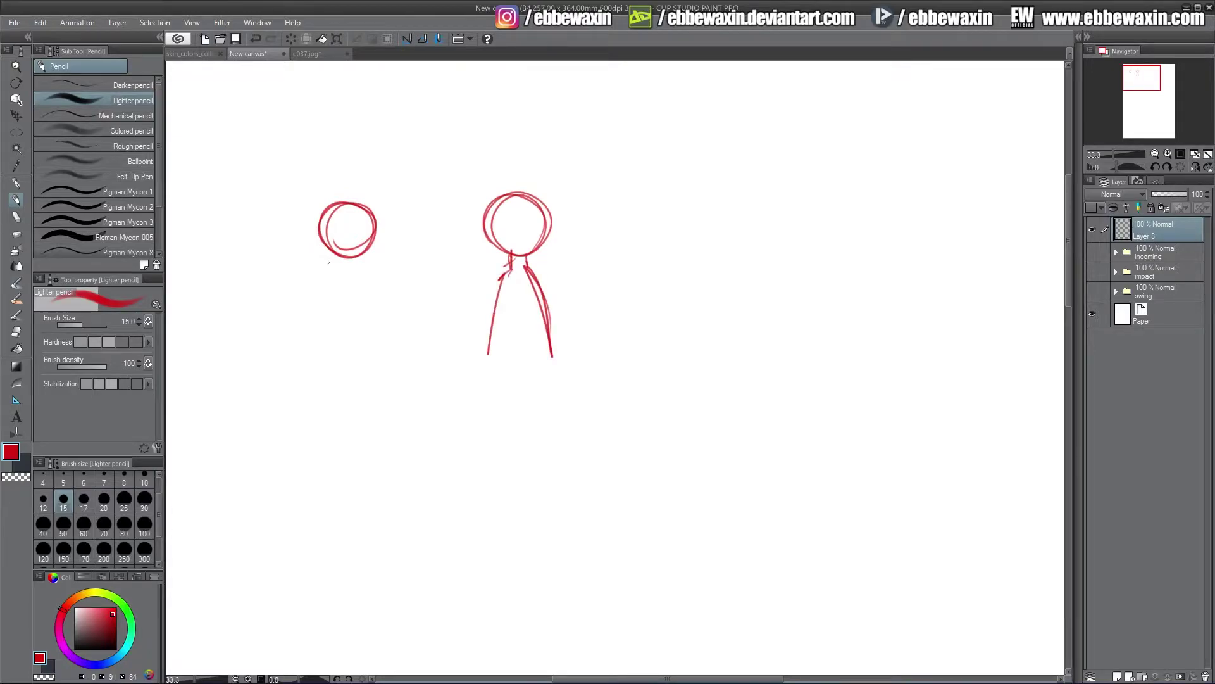
Sketch the first figure's raised bent arm with a fist, shoulders, torso sides and lowered front arm with a hand.
mouse_move(253, 251)
left_mouse_down()
mouse_move(304, 223)
mouse_move(310, 244)
mouse_move(252, 247)
mouse_move(271, 272)
mouse_move(257, 270)
left_mouse_up()
left_click_drag(364, 256, 417, 274)
mouse_move(372, 258)
left_mouse_down()
mouse_move(416, 274)
mouse_move(432, 298)
left_mouse_up()
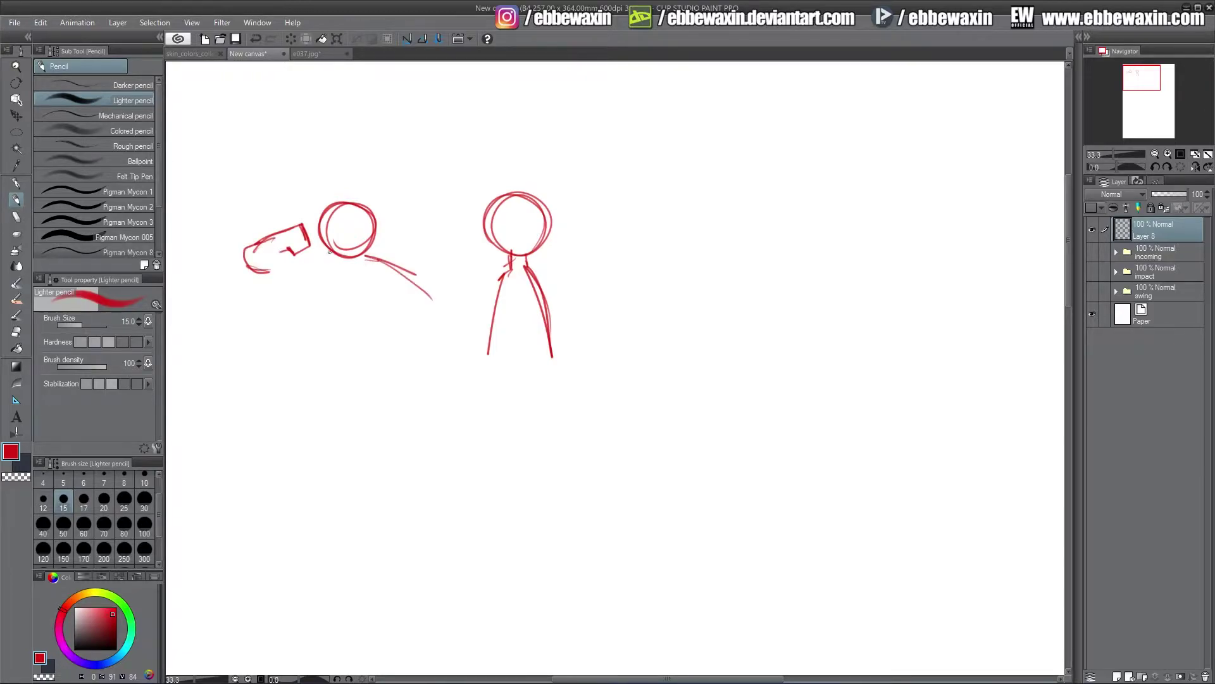
mouse_move(329, 251)
left_mouse_down()
mouse_move(258, 259)
mouse_move(297, 276)
mouse_move(287, 320)
mouse_move(291, 297)
left_mouse_up()
left_click_drag(376, 291, 343, 333)
mouse_move(368, 305)
left_mouse_down()
mouse_move(348, 333)
mouse_move(418, 306)
mouse_move(436, 319)
left_mouse_up()
mouse_move(400, 279)
left_mouse_down()
mouse_move(448, 321)
mouse_move(433, 341)
left_mouse_up()
left_click_drag(433, 341, 457, 347)
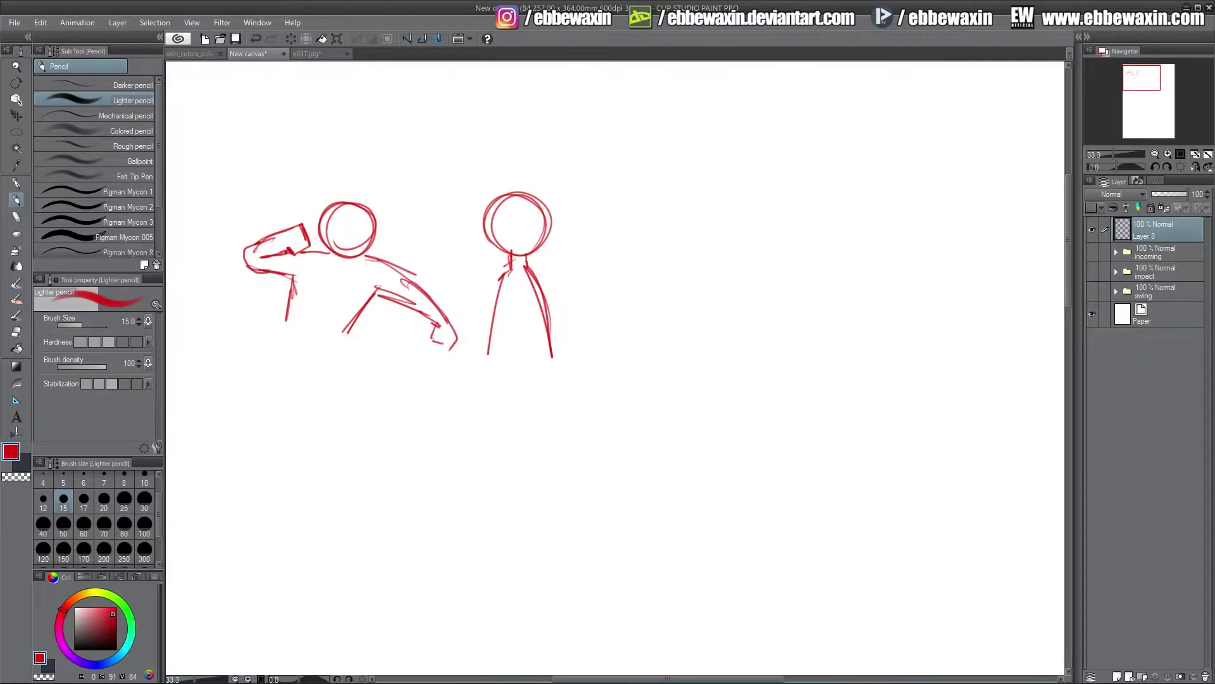
Draw an arrow from the attacker's head to the standing figure's head and add simple faces to both.
left_click_drag(392, 230, 469, 223)
mouse_move(453, 218)
left_mouse_down()
mouse_move(470, 223)
mouse_move(447, 234)
left_mouse_up()
left_click_drag(511, 271, 486, 367)
left_click_drag(500, 219, 511, 241)
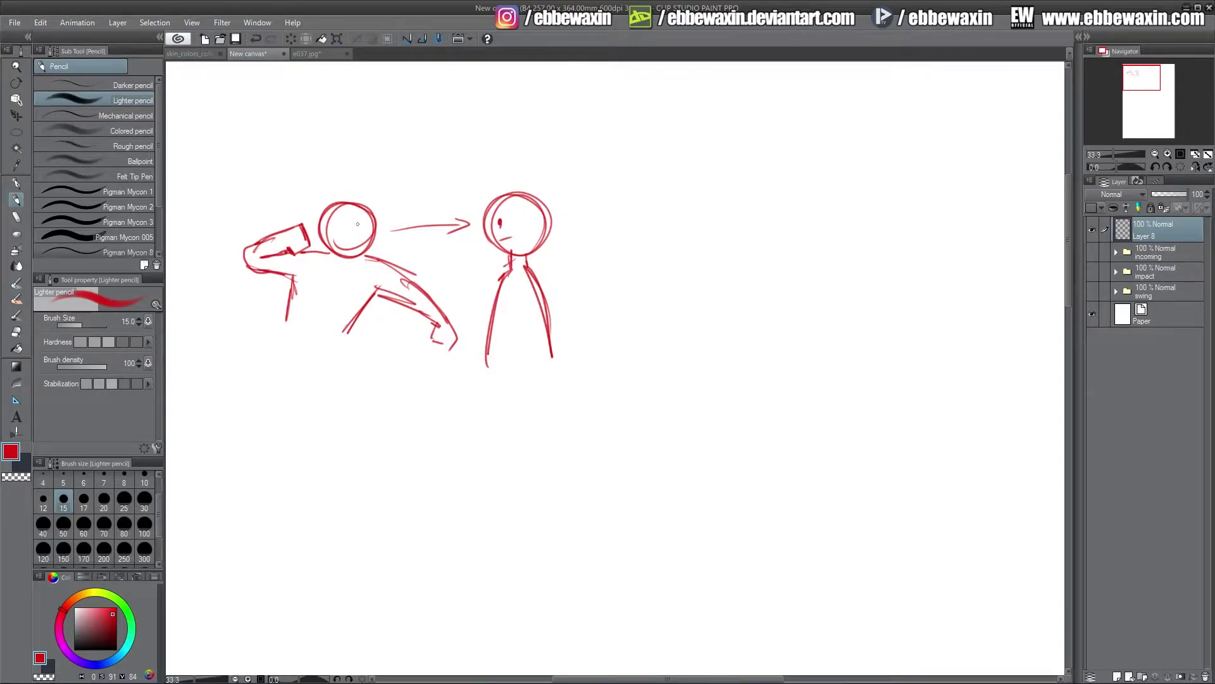
mouse_move(349, 225)
left_mouse_down()
mouse_move(373, 222)
mouse_move(366, 238)
left_mouse_up()
Write the label "INCOMING" above the first punch scene.
left_click(347, 154)
left_click_drag(348, 163, 366, 169)
mouse_move(377, 163)
left_mouse_down()
mouse_move(419, 165)
mouse_move(434, 152)
left_mouse_up()
left_click_drag(451, 154, 449, 157)
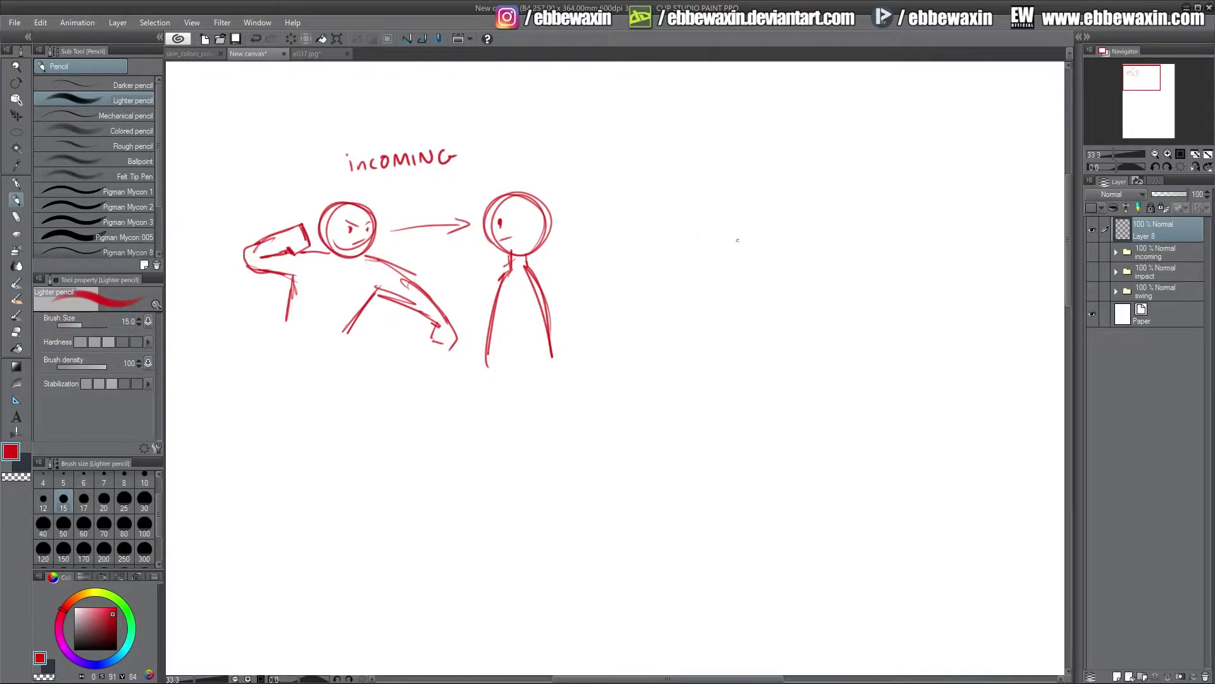
Sketch a second punch scene beside the first, with one arm extended into an opponent's head and the other arm trailing behind.
mouse_move(738, 240)
left_mouse_down()
mouse_move(756, 200)
mouse_move(729, 229)
mouse_move(784, 244)
mouse_move(840, 238)
mouse_move(912, 210)
mouse_move(865, 221)
mouse_move(868, 258)
mouse_move(861, 215)
mouse_move(864, 253)
mouse_move(880, 229)
left_mouse_up()
left_click_drag(877, 231, 870, 262)
left_click_drag(867, 261, 813, 268)
mouse_move(834, 259)
left_mouse_down()
mouse_move(764, 276)
mouse_move(695, 309)
mouse_move(693, 323)
left_mouse_up()
left_click_drag(729, 254, 698, 298)
mouse_move(779, 275)
left_mouse_down()
mouse_move(718, 258)
mouse_move(662, 288)
mouse_move(651, 315)
left_mouse_up()
left_click_drag(694, 275, 651, 311)
left_click_drag(782, 273, 752, 315)
left_click_drag(757, 312, 712, 333)
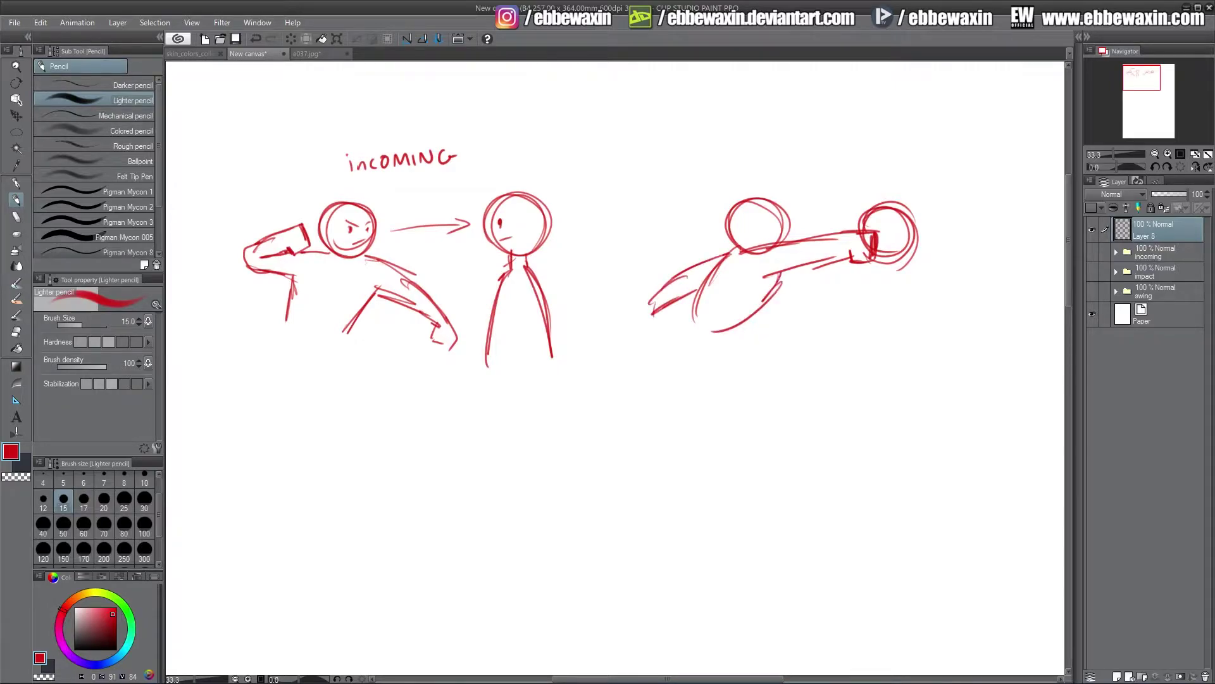
mouse_move(715, 271)
left_mouse_down()
mouse_move(680, 336)
mouse_move(769, 299)
left_mouse_up()
Sketch the struck opponent's neck and torso in the second scene and mark that scene with a large X above it.
mouse_move(880, 260)
left_mouse_down()
mouse_move(895, 276)
mouse_move(878, 268)
mouse_move(859, 339)
left_mouse_up()
left_click_drag(900, 270, 909, 346)
left_click_drag(884, 278, 850, 364)
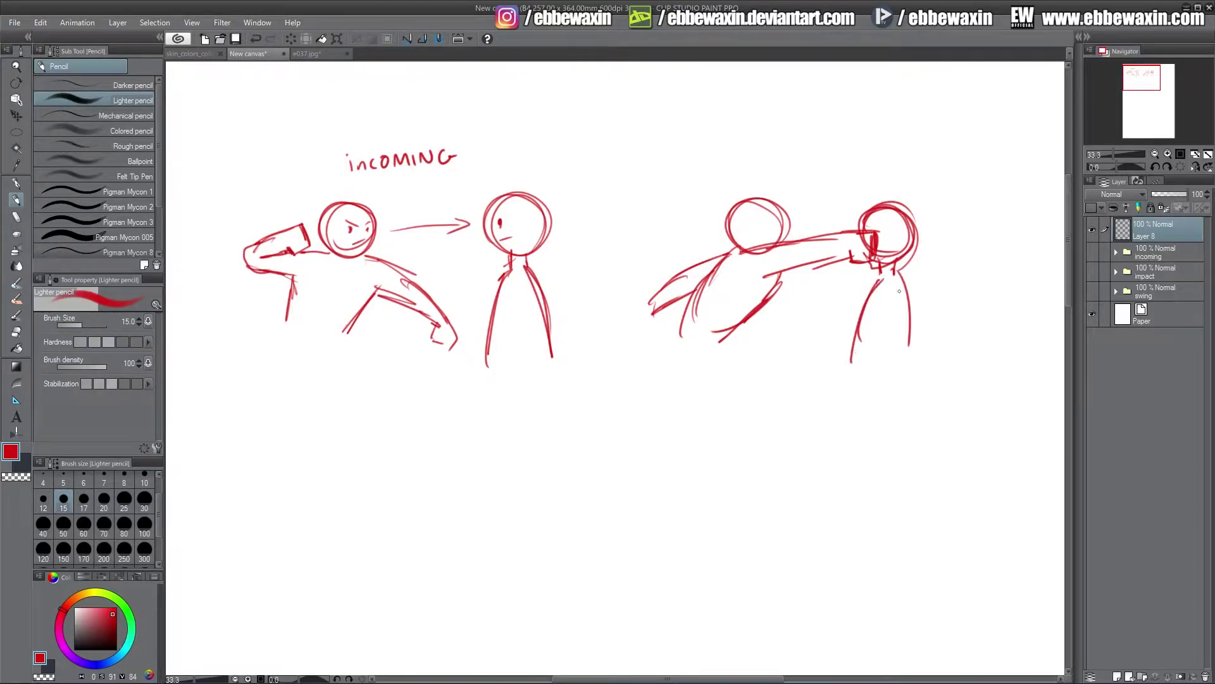
left_click_drag(823, 136, 797, 169)
mouse_move(797, 139)
left_mouse_down()
mouse_move(838, 171)
mouse_move(810, 157)
mouse_move(796, 173)
mouse_move(833, 174)
left_mouse_up()
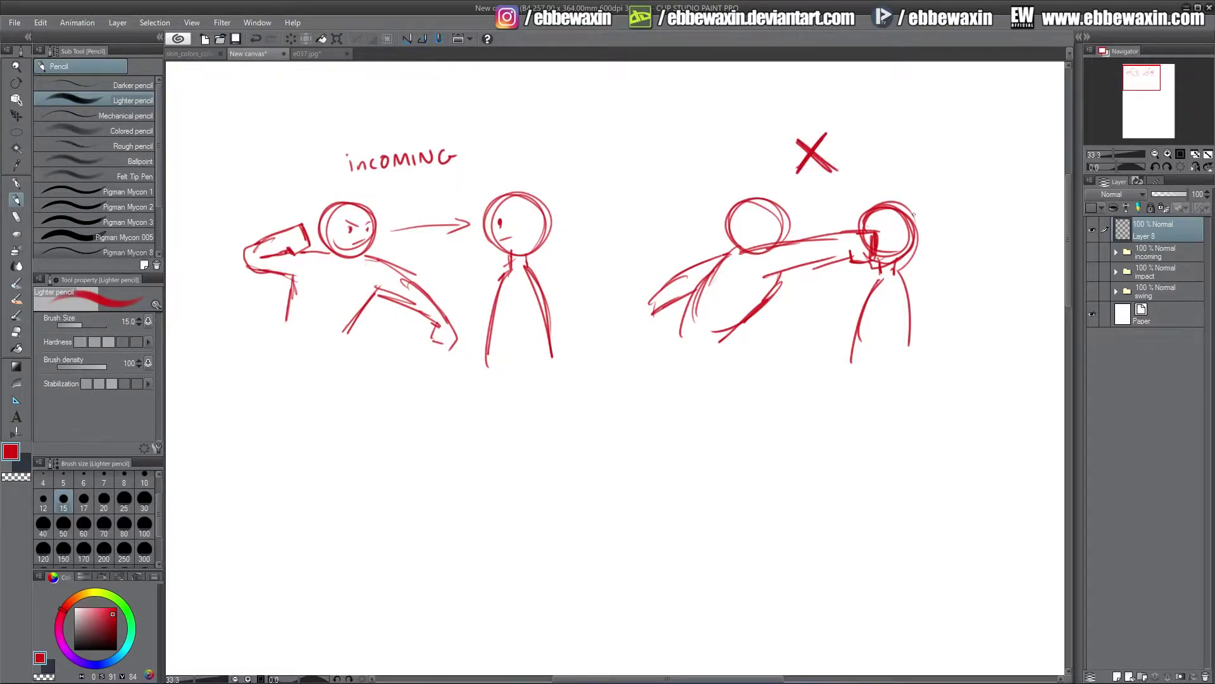
Erase the lines overlapping at the fist and face in the second scene, and redraw the contact contour with the Lighter pencil.
left_click(19, 333)
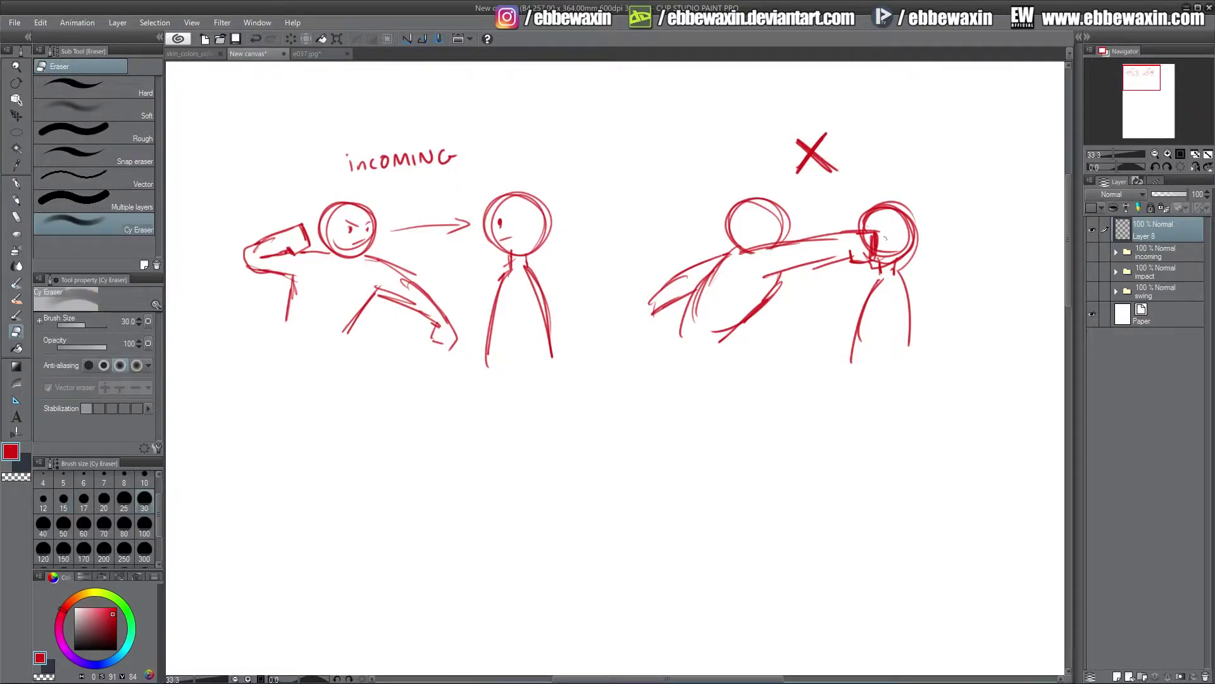
mouse_move(857, 238)
left_mouse_down()
mouse_move(868, 253)
mouse_move(879, 227)
mouse_move(885, 261)
mouse_move(898, 249)
left_mouse_up()
left_click(16, 199)
left_click_drag(874, 226, 878, 262)
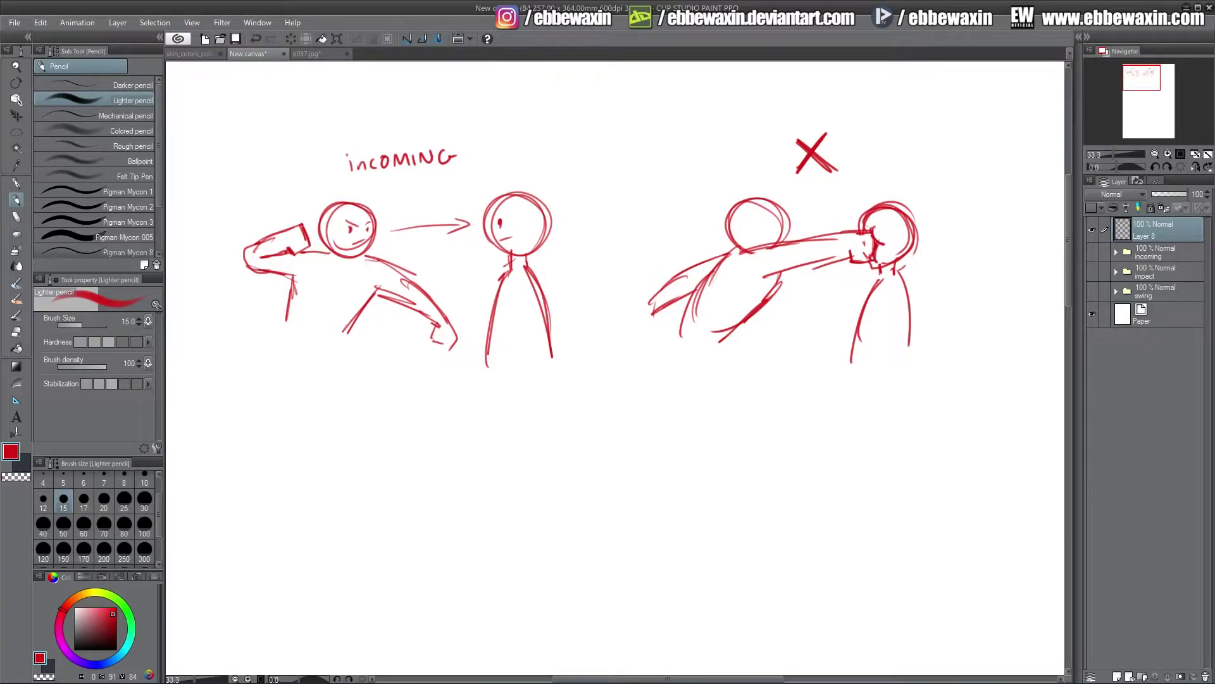
Erase the second attacker's stray torso lines, using eraser size 100 for the lower part, then redraw the torso side and trailing fist.
left_click(19, 333)
mouse_move(722, 277)
left_mouse_down()
mouse_move(695, 318)
mouse_move(749, 304)
mouse_move(713, 333)
left_mouse_up()
left_click_drag(783, 284, 769, 305)
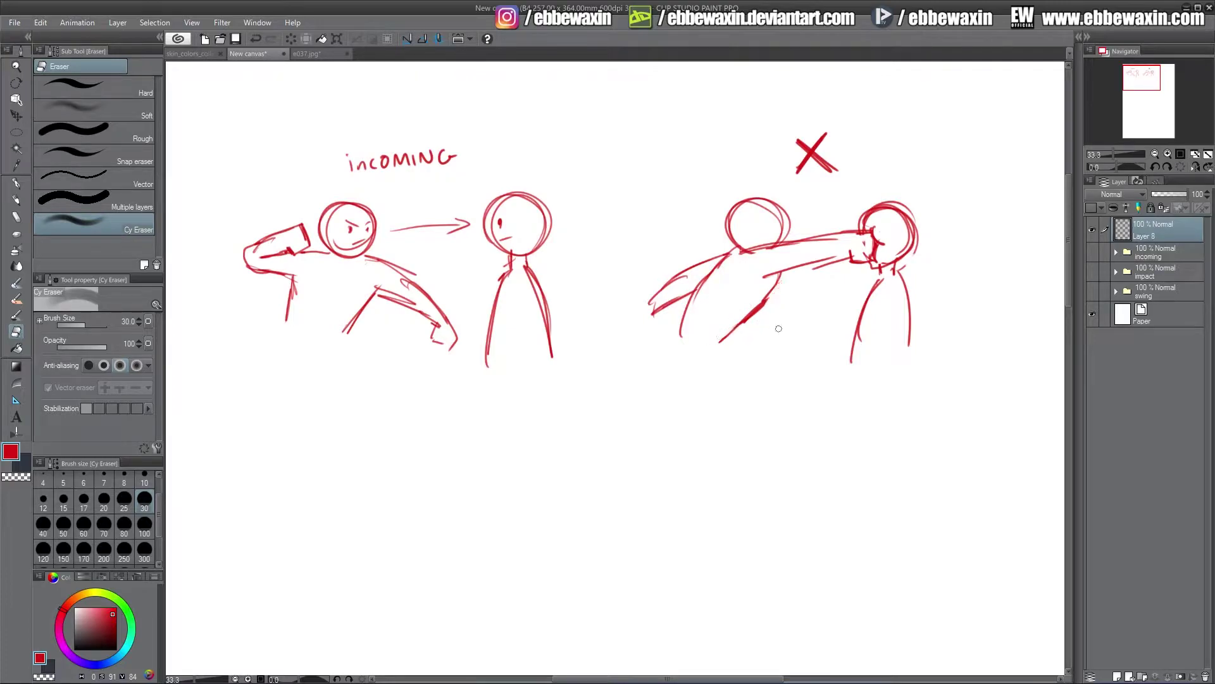
left_click(145, 526)
left_click_drag(759, 299, 725, 335)
left_click(17, 199)
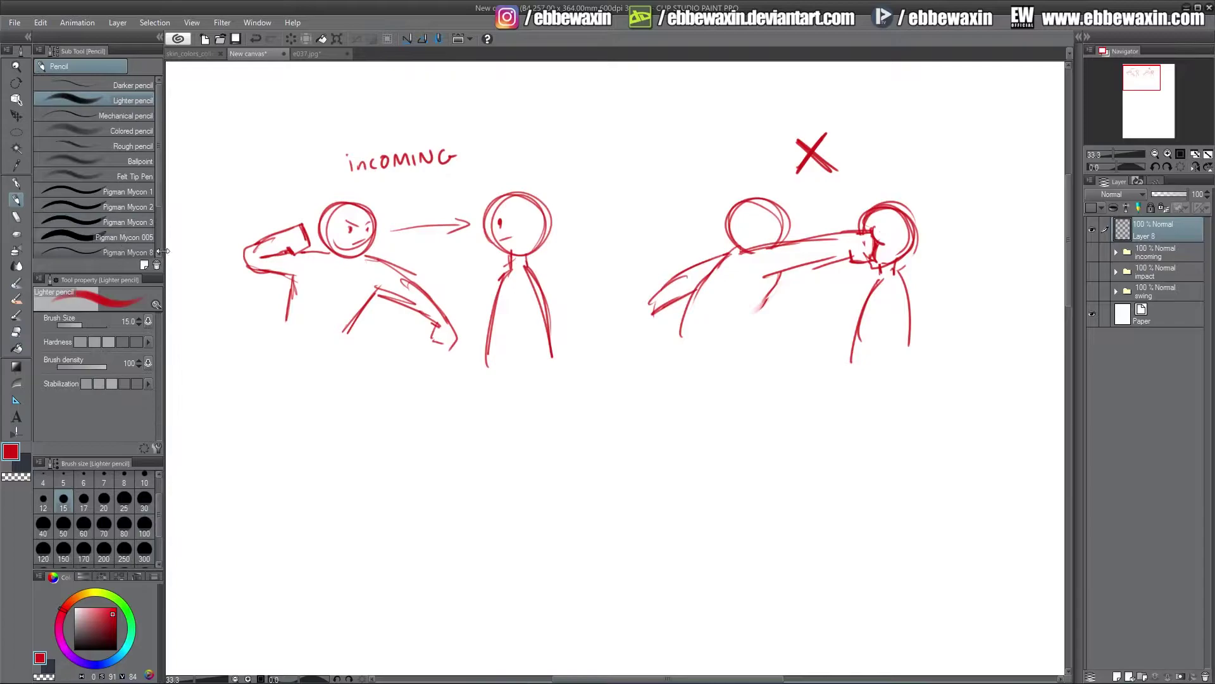
left_click_drag(777, 276, 737, 346)
mouse_move(649, 302)
left_mouse_down()
mouse_move(641, 331)
mouse_move(655, 318)
left_mouse_up()
Write the note "unless comedic/fail punch" beside the X of the second scene.
mouse_move(871, 151)
left_mouse_down()
mouse_move(914, 147)
mouse_move(880, 171)
mouse_move(948, 169)
left_mouse_up()
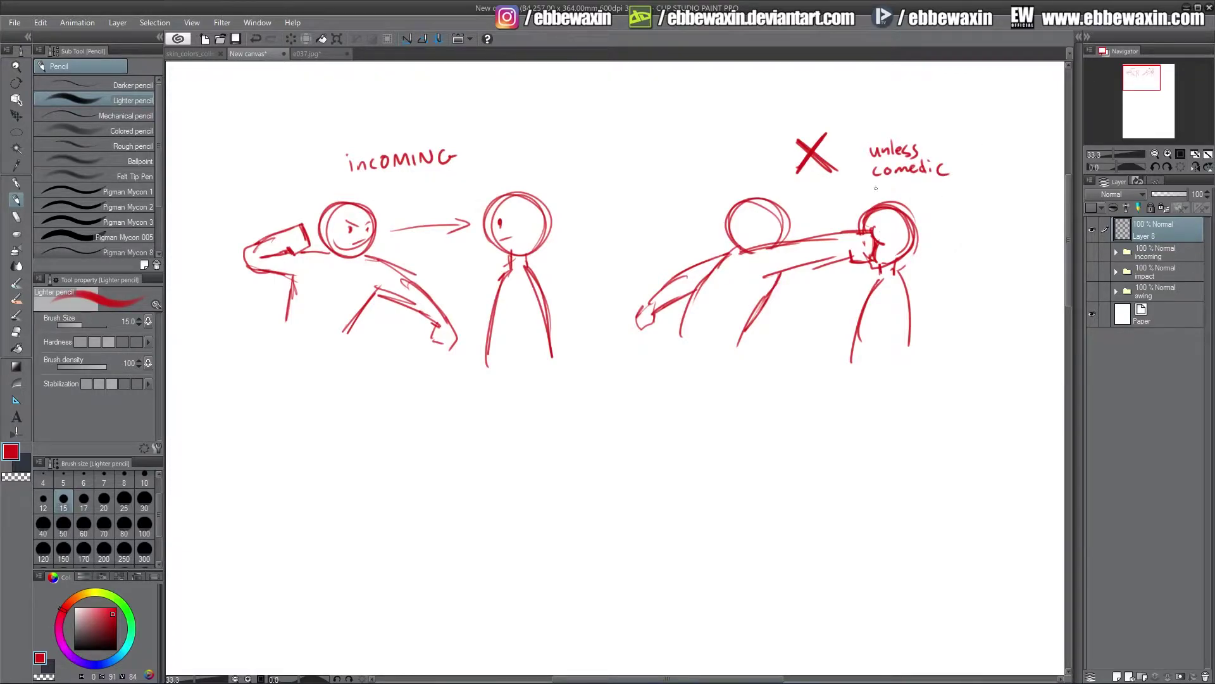
mouse_move(955, 158)
left_mouse_down()
mouse_move(952, 179)
mouse_move(881, 183)
mouse_move(960, 188)
left_mouse_up()
Sketch a third attacker below the first scene with a round head, shoulders, torso and a curled arm ending in a fist at the waist.
mouse_move(374, 456)
left_mouse_down()
mouse_move(424, 443)
mouse_move(380, 437)
mouse_move(445, 538)
left_mouse_up()
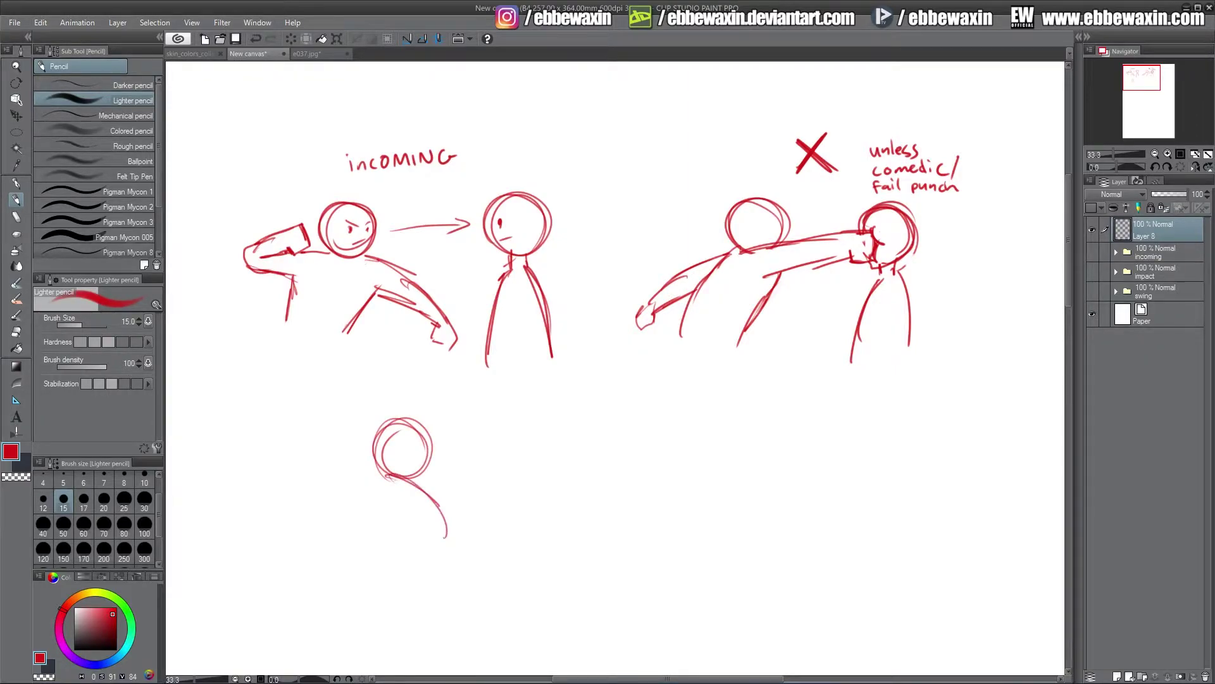
mouse_move(416, 483)
left_mouse_down()
mouse_move(447, 540)
mouse_move(430, 551)
left_mouse_up()
left_click_drag(440, 506, 405, 553)
left_click_drag(385, 478, 301, 488)
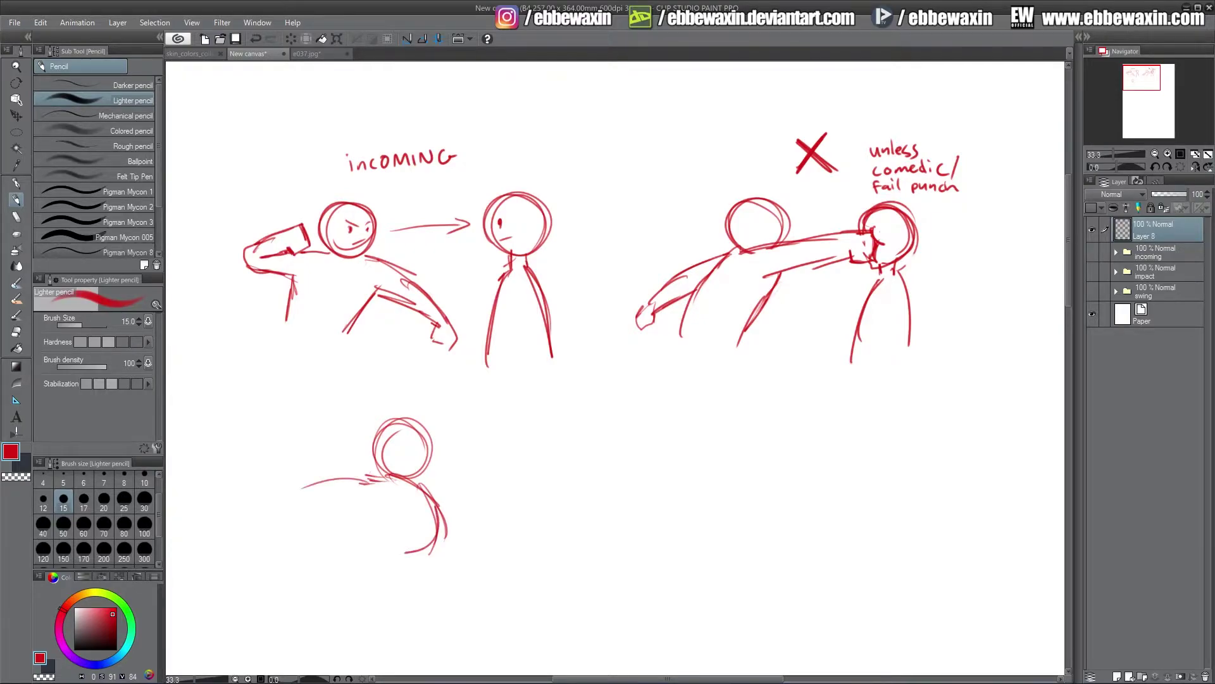
left_click_drag(421, 524, 366, 606)
left_click_drag(350, 500, 306, 616)
mouse_move(405, 572)
left_mouse_down()
mouse_move(378, 614)
mouse_move(397, 577)
left_mouse_up()
left_click_drag(442, 507, 427, 558)
mouse_move(431, 551)
left_mouse_down()
mouse_move(403, 566)
mouse_move(422, 565)
left_mouse_up()
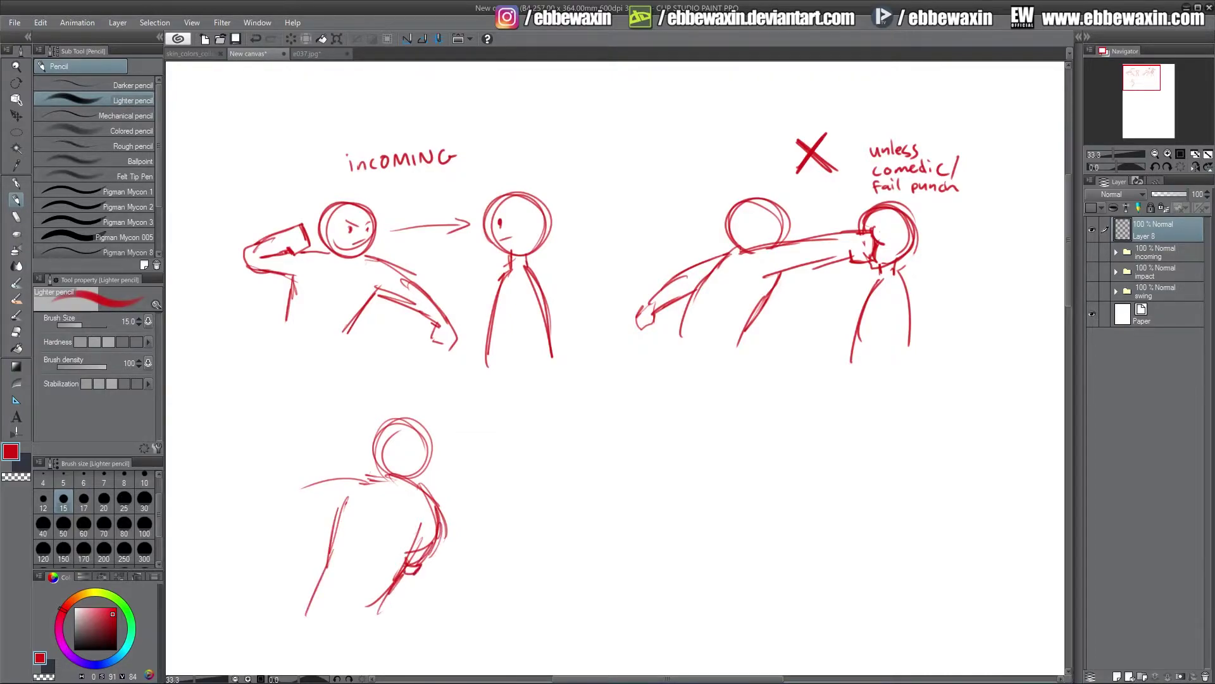
Sketch the third attacker's other arm stretched out straight behind the body, ending in a hand.
left_click_drag(343, 480, 302, 488)
mouse_move(382, 479)
left_mouse_down()
mouse_move(342, 468)
mouse_move(286, 480)
mouse_move(347, 504)
mouse_move(269, 490)
left_mouse_up()
mouse_move(303, 476)
left_mouse_down()
mouse_move(248, 492)
mouse_move(266, 499)
left_mouse_up()
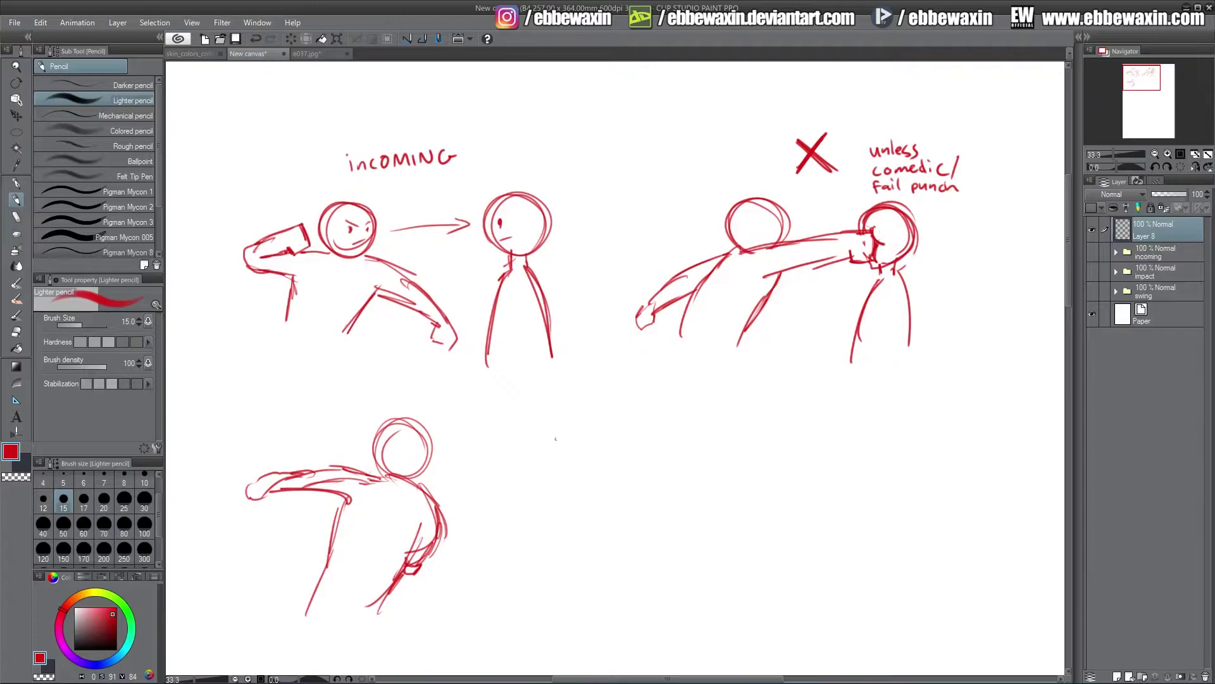
Sketch an opponent leaning away from the third attacker, with a round head, neck, shoulders and slanted torso.
mouse_move(574, 433)
left_mouse_down()
mouse_move(609, 469)
mouse_move(552, 446)
mouse_move(604, 484)
mouse_move(551, 506)
mouse_move(584, 500)
mouse_move(594, 512)
left_mouse_up()
mouse_move(548, 505)
left_mouse_down()
mouse_move(531, 514)
mouse_move(487, 622)
left_mouse_up()
mouse_move(525, 524)
left_mouse_down()
mouse_move(566, 503)
mouse_move(586, 535)
mouse_move(560, 627)
left_mouse_up()
left_click_drag(589, 505, 564, 573)
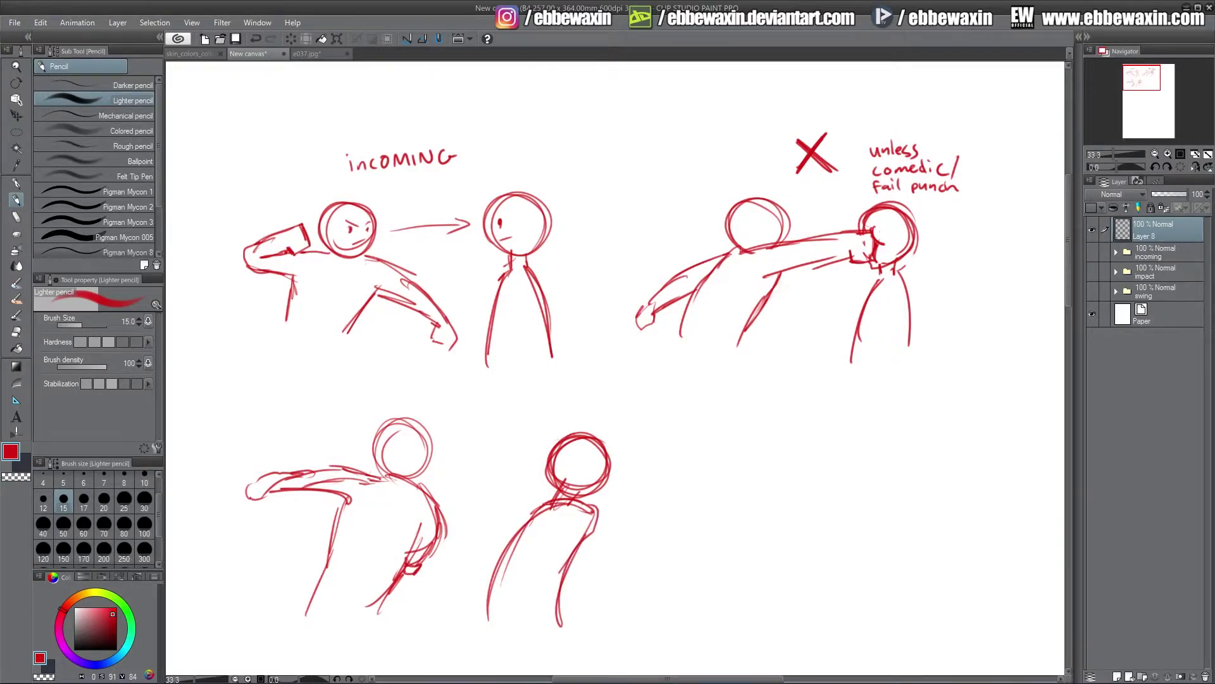
Draw the punch's curved swing path and a jagged impact burst beside the opponent's head, and reinforce the leaning torso lines.
left_click_drag(300, 445, 504, 459)
mouse_move(443, 435)
left_mouse_down()
mouse_move(515, 493)
mouse_move(493, 528)
left_mouse_up()
left_click_drag(519, 478, 437, 561)
mouse_move(409, 437)
left_mouse_down()
mouse_move(495, 457)
mouse_move(527, 433)
mouse_move(503, 468)
mouse_move(513, 476)
mouse_move(540, 441)
left_mouse_up()
left_click_drag(504, 489, 537, 505)
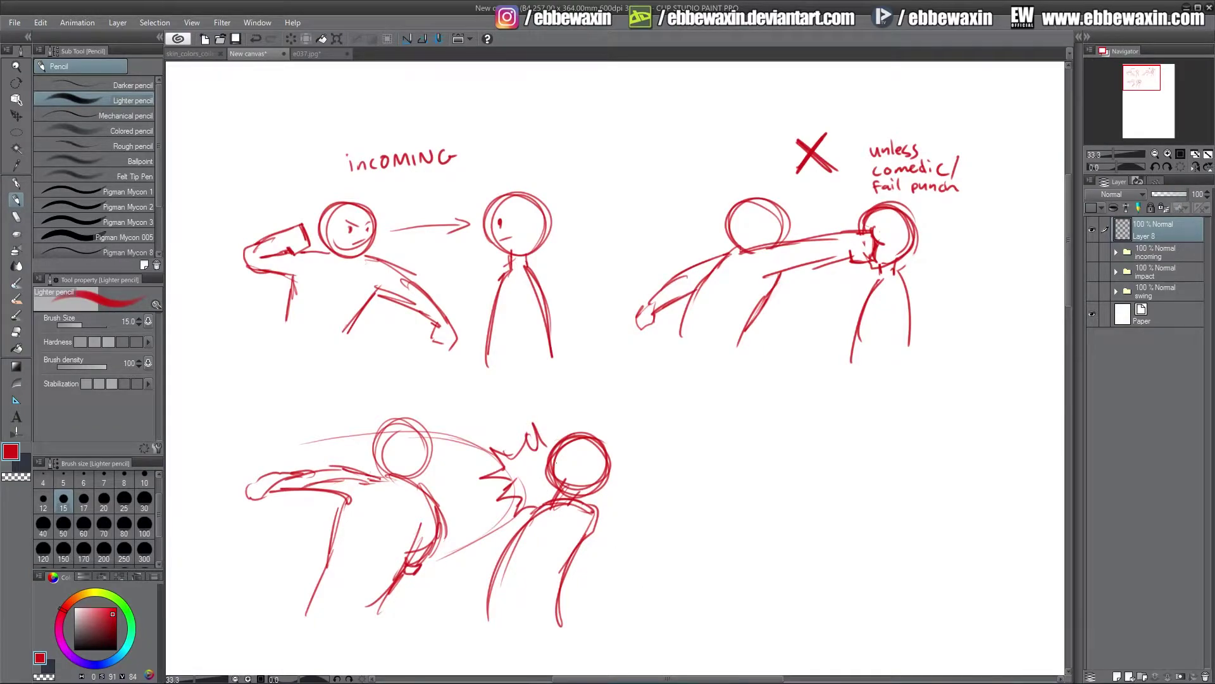
mouse_move(540, 457)
left_mouse_down()
mouse_move(476, 624)
mouse_move(603, 521)
mouse_move(556, 643)
left_mouse_up()
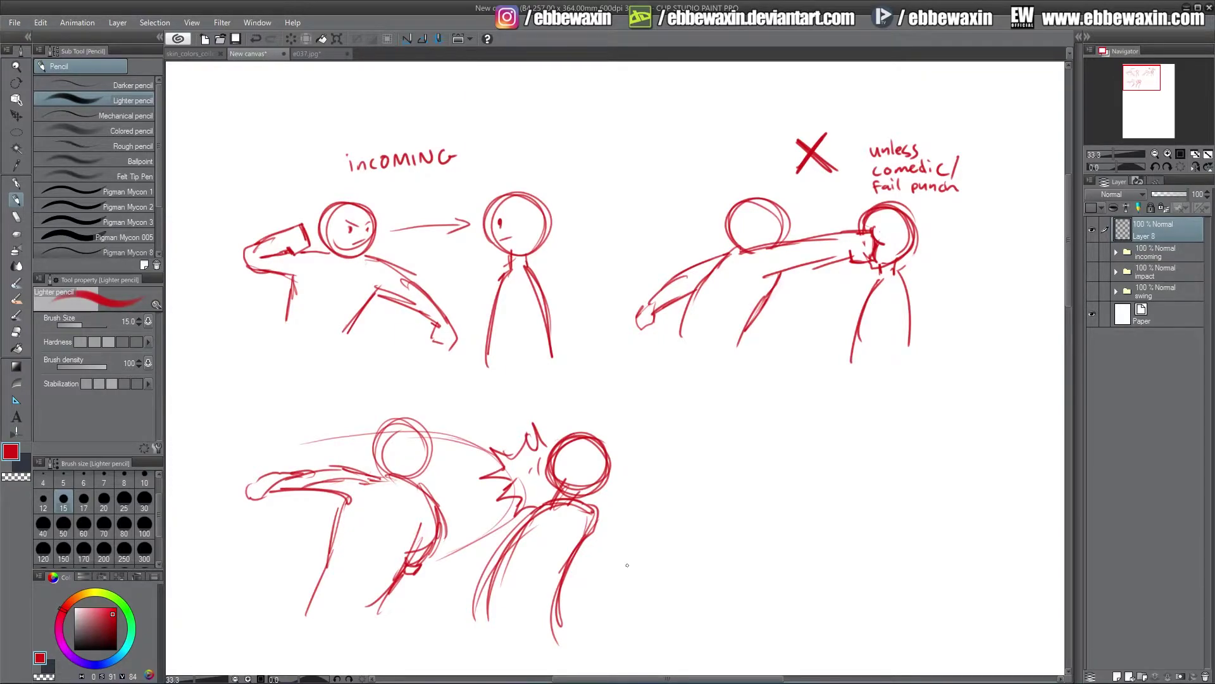
Write the label "SWING" above the third scene and "impact" above the second scene.
mouse_move(441, 396)
left_mouse_down()
mouse_move(433, 410)
mouse_move(513, 402)
left_mouse_up()
mouse_move(779, 111)
left_mouse_down()
mouse_move(782, 122)
mouse_move(844, 114)
left_mouse_up()
left_click_drag(850, 93, 852, 115)
left_click_drag(845, 103, 855, 100)
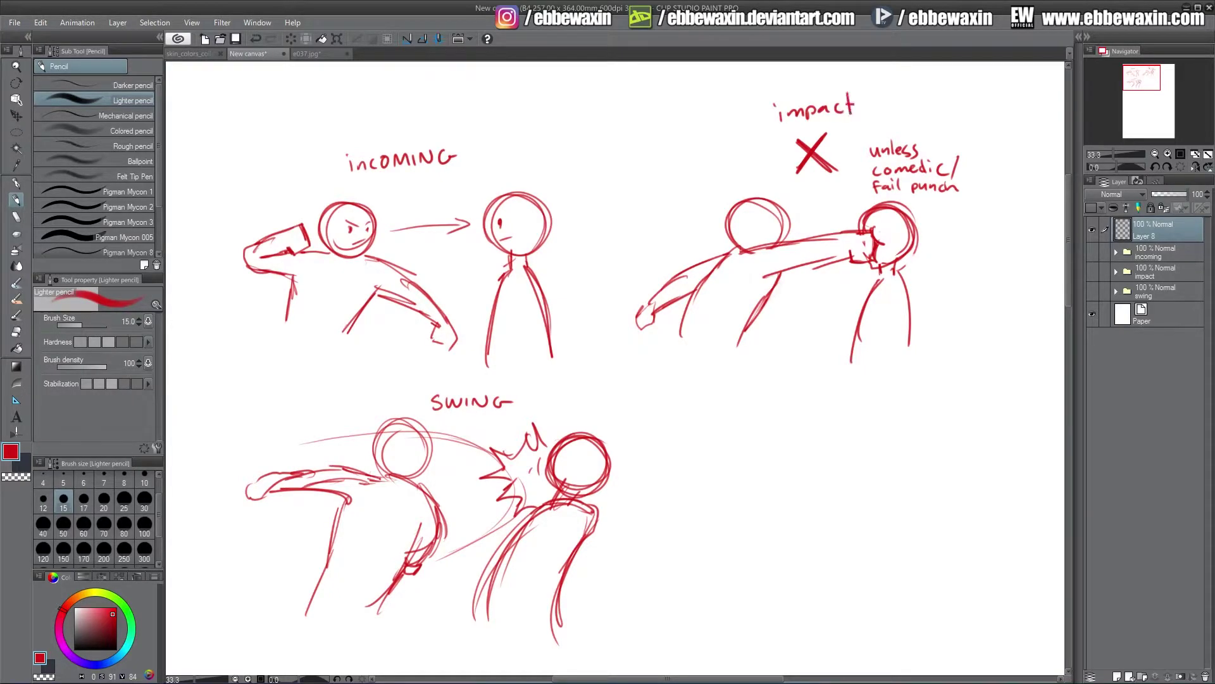
Erase the X mark, move the "impact" label down into its place with an elliptical selection, and deselect.
key("e")
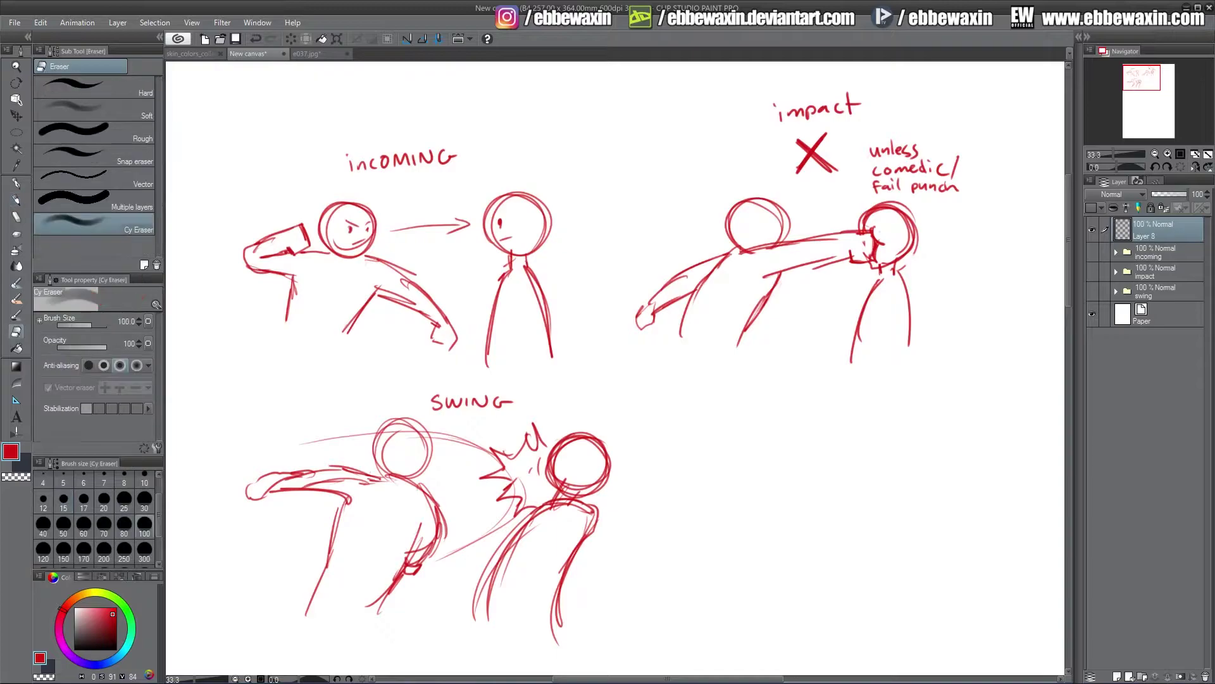
mouse_move(792, 156)
left_mouse_down()
mouse_move(801, 147)
mouse_move(814, 169)
mouse_move(834, 167)
left_mouse_up()
key("m")
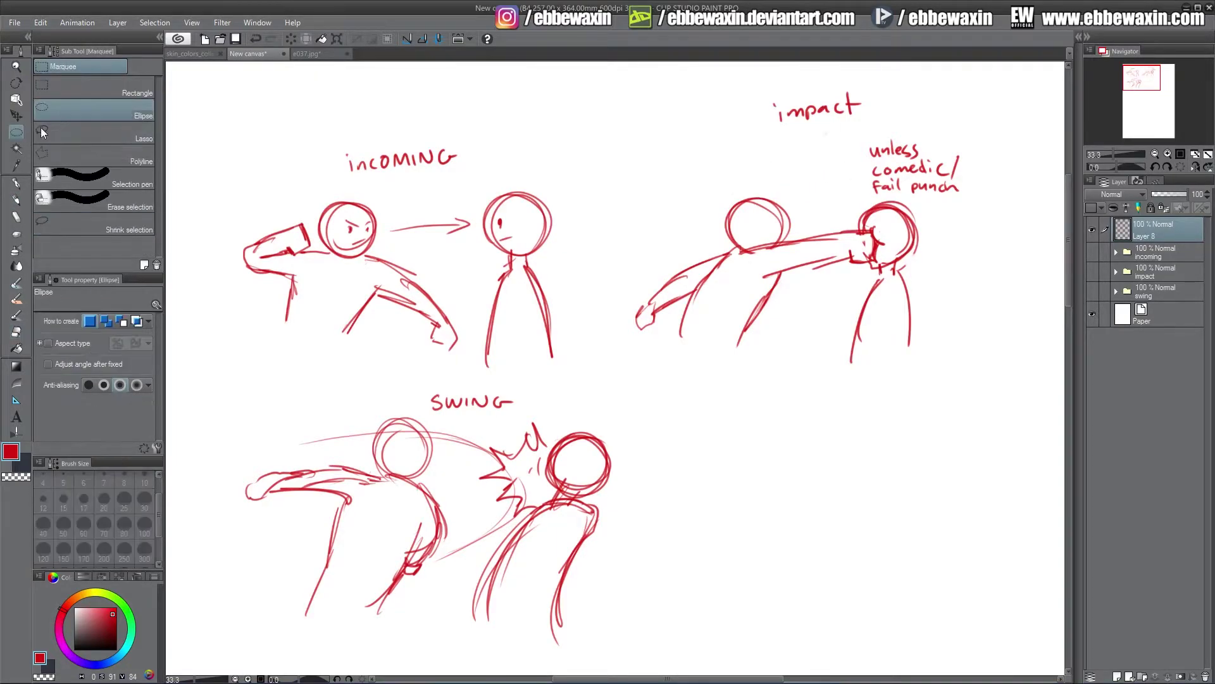
left_click_drag(729, 89, 889, 146)
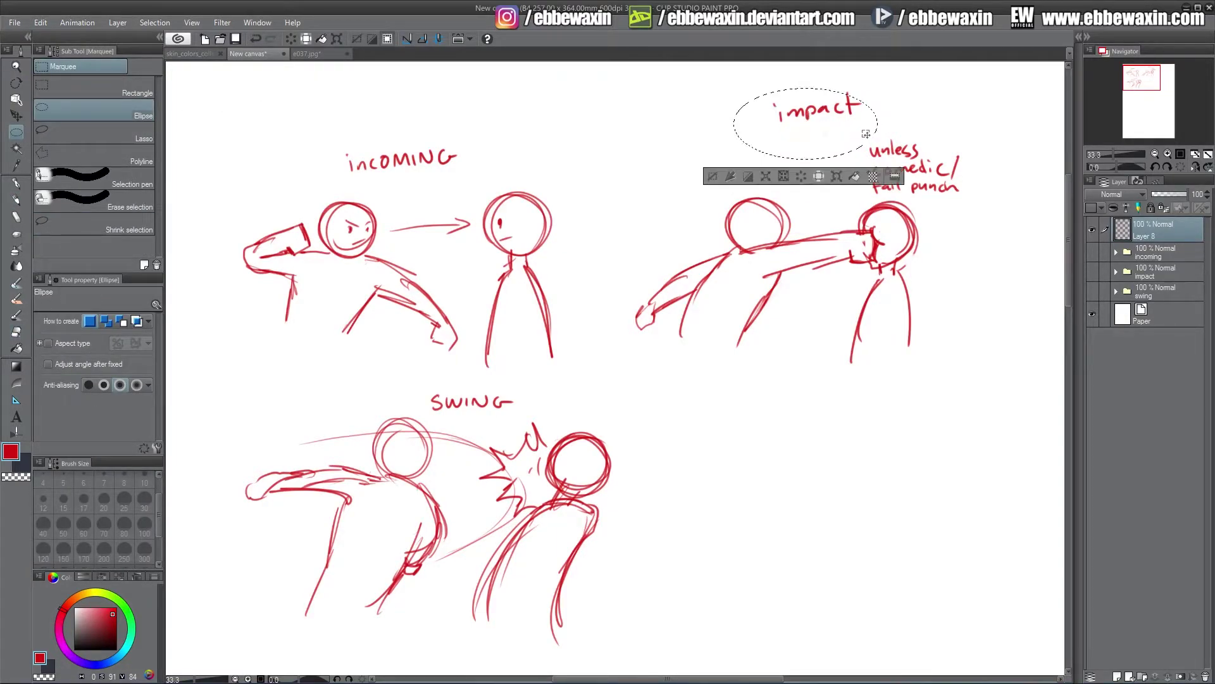
key("k")
left_click_drag(845, 108, 821, 132)
key("m")
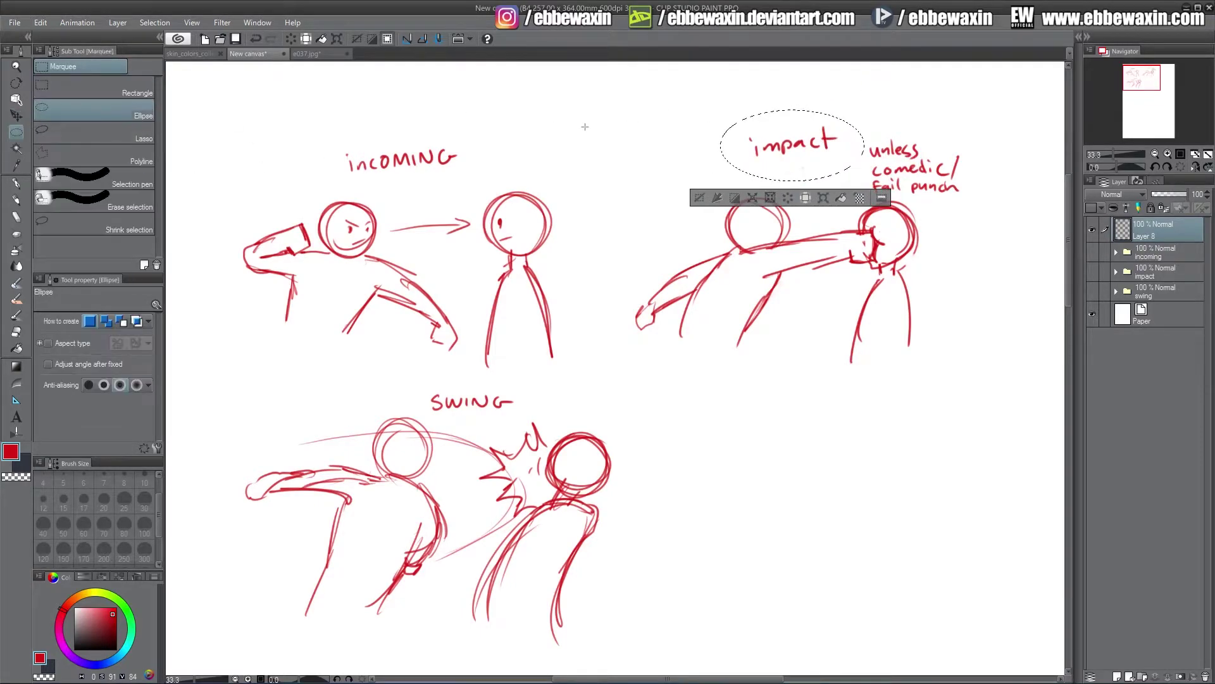
left_click(204, 180)
Add Lighter pencil strokes below and beside the "impact" label.
left_click(17, 199)
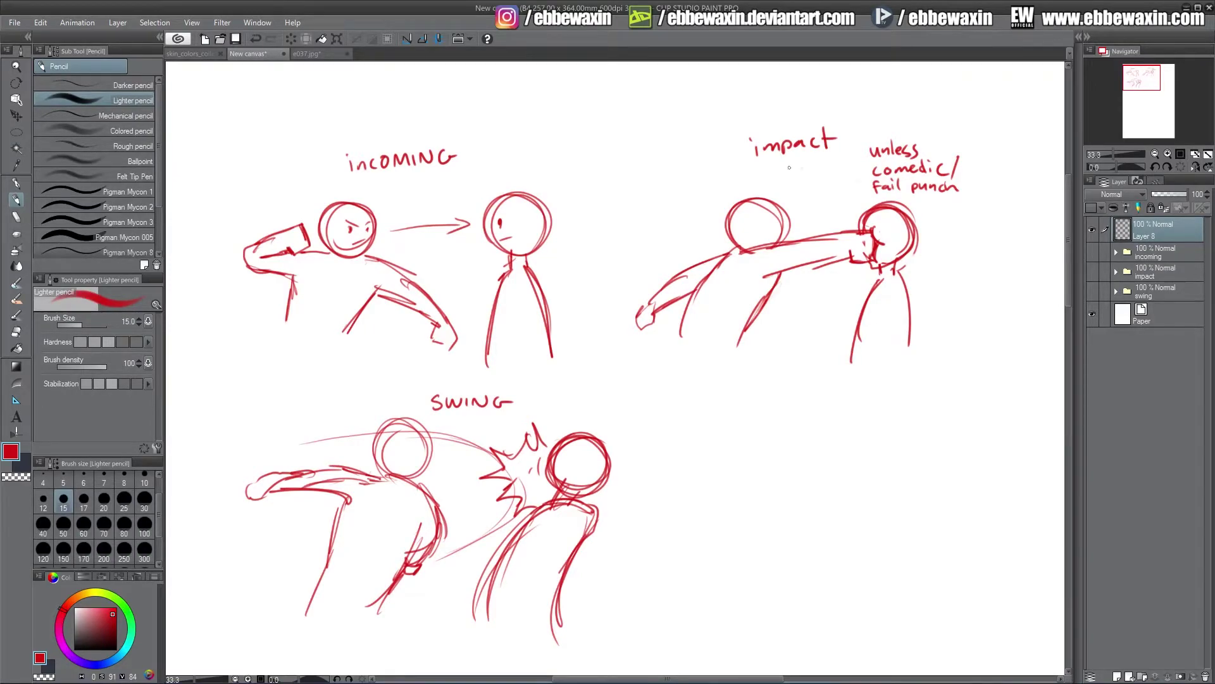
mouse_move(759, 175)
left_mouse_down()
mouse_move(805, 172)
mouse_move(806, 184)
mouse_move(753, 187)
left_mouse_up()
mouse_move(814, 158)
left_mouse_down()
mouse_move(817, 187)
mouse_move(856, 159)
left_mouse_up()
Show the incoming folder in place of Layer 8 and create a new raster layer directly above that folder.
left_click(1092, 226)
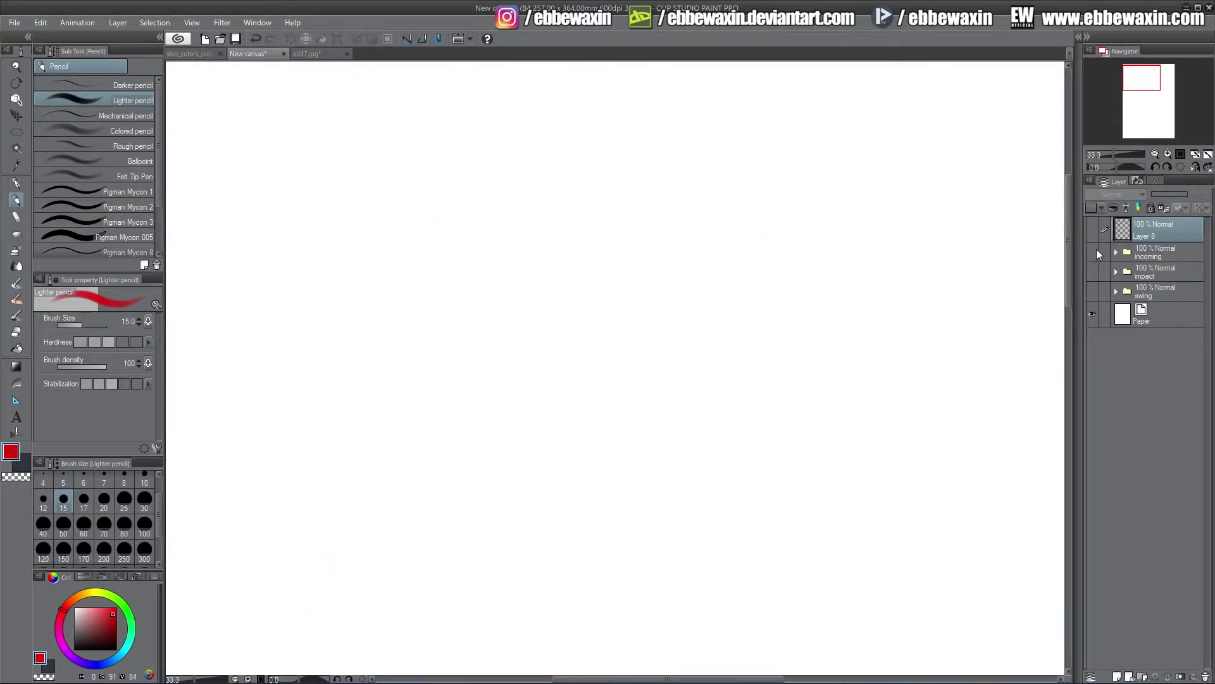
left_click(1092, 252)
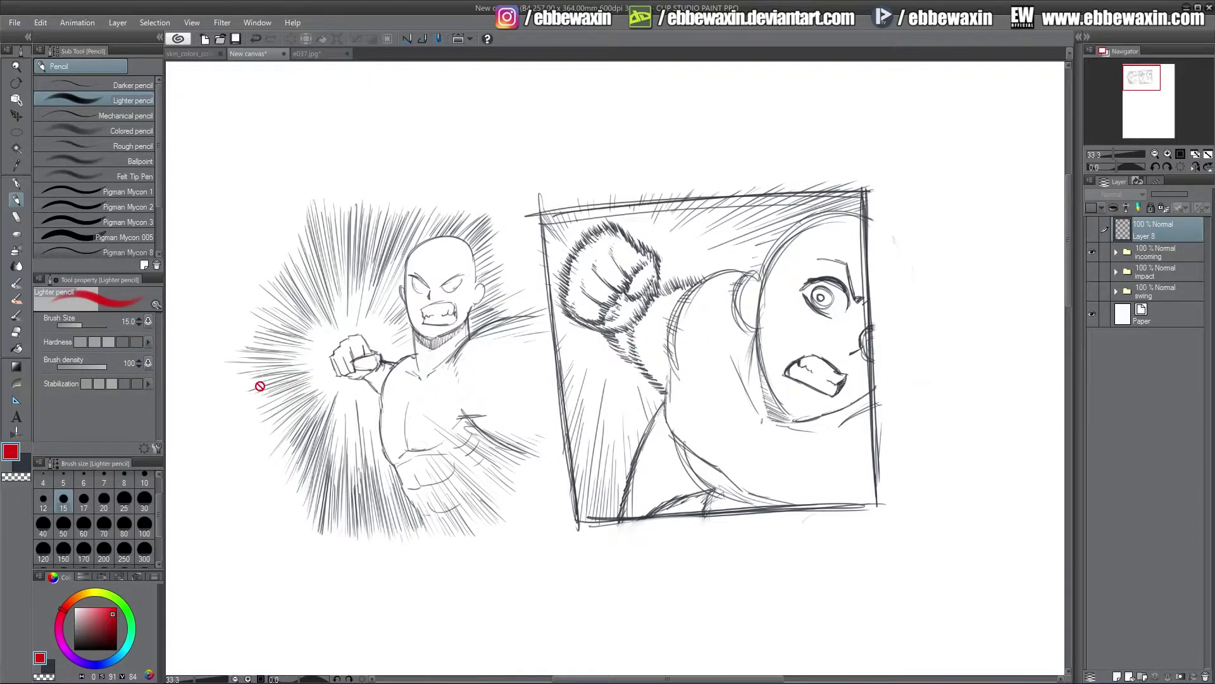
left_click(1147, 253)
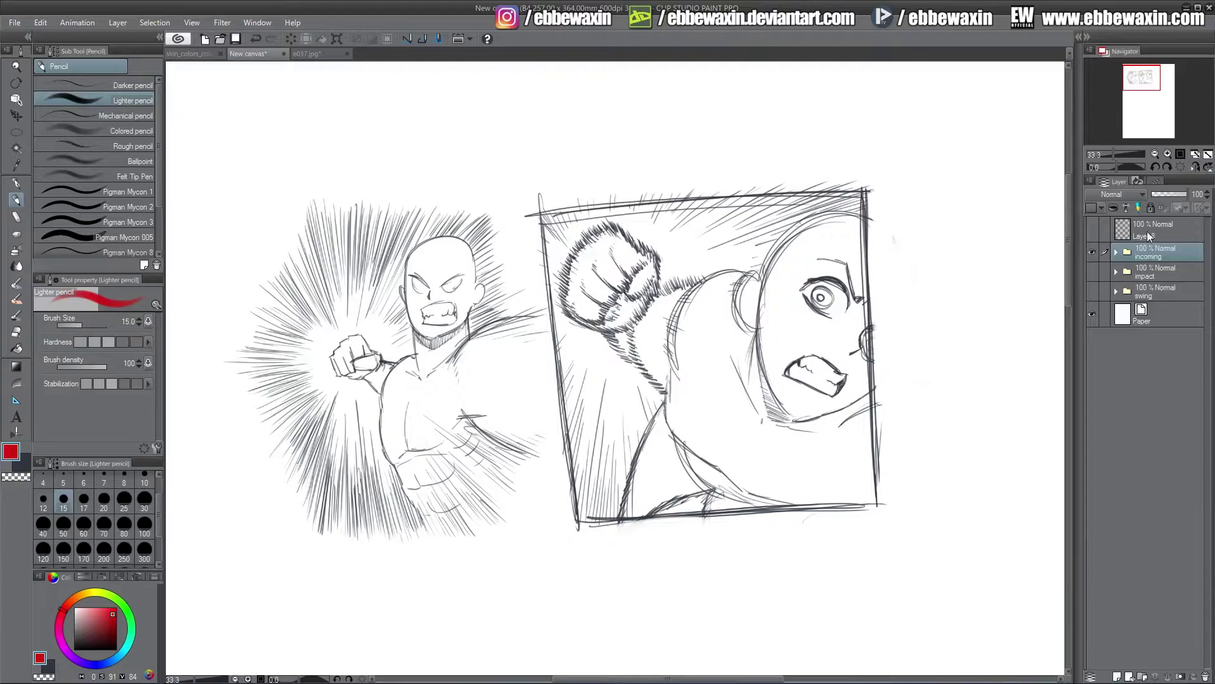
left_click(1153, 311)
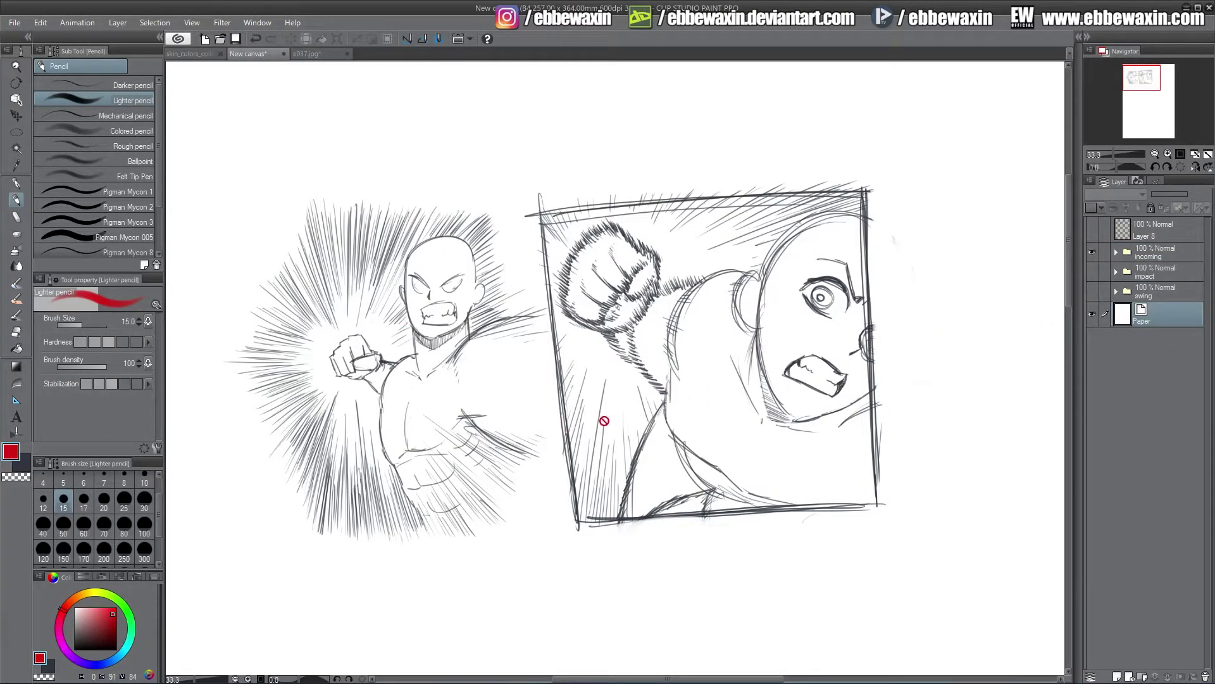
left_click(1165, 255)
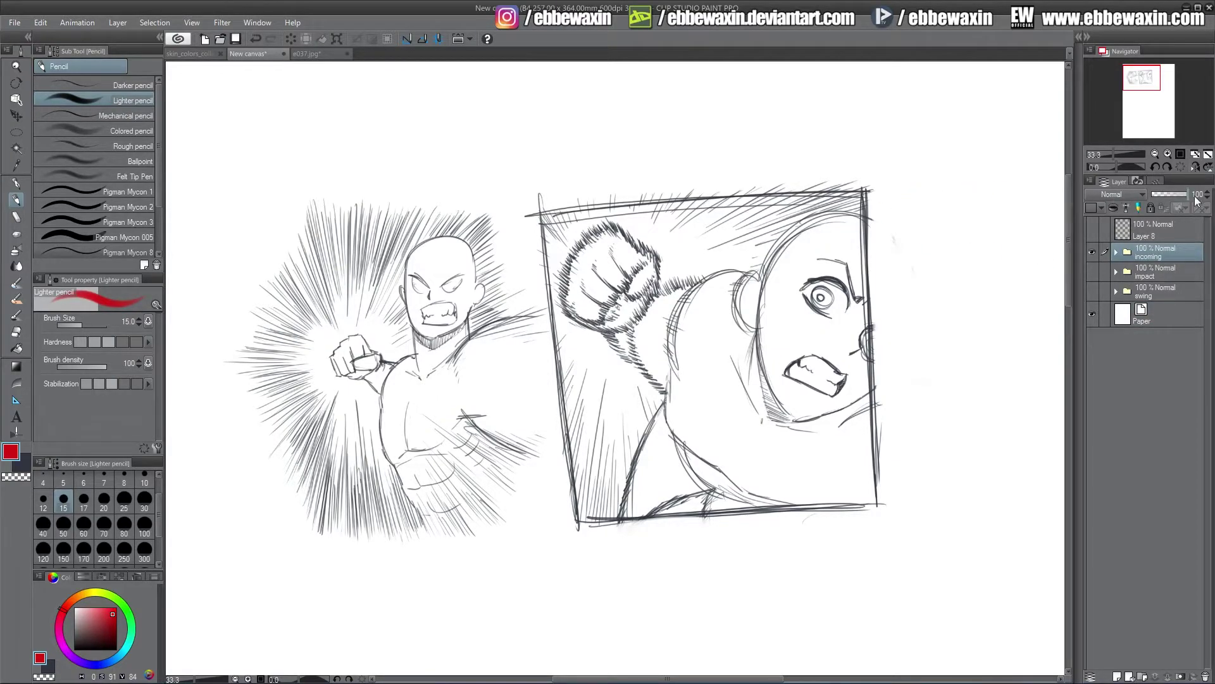
left_click(1120, 675)
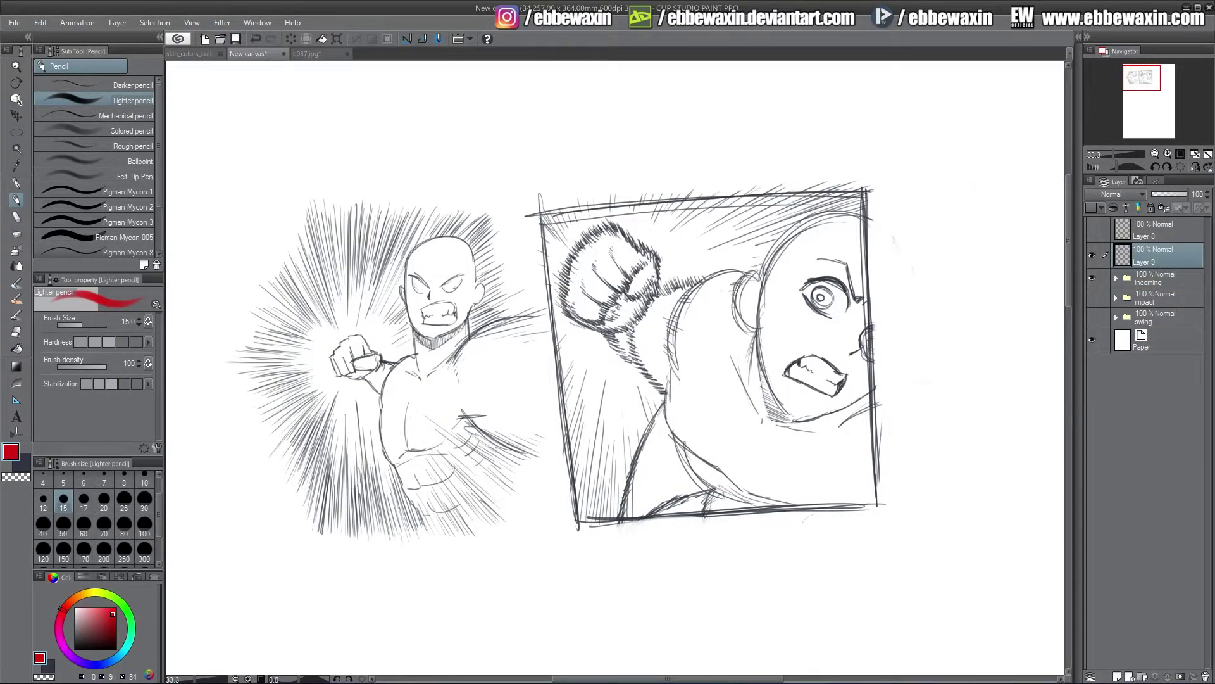
Circle the front-facing attacker's fist in red and trace radial speed lines above it and across the body.
mouse_move(333, 320)
left_mouse_down()
mouse_move(314, 377)
mouse_move(389, 335)
mouse_move(367, 310)
mouse_move(308, 329)
left_mouse_up()
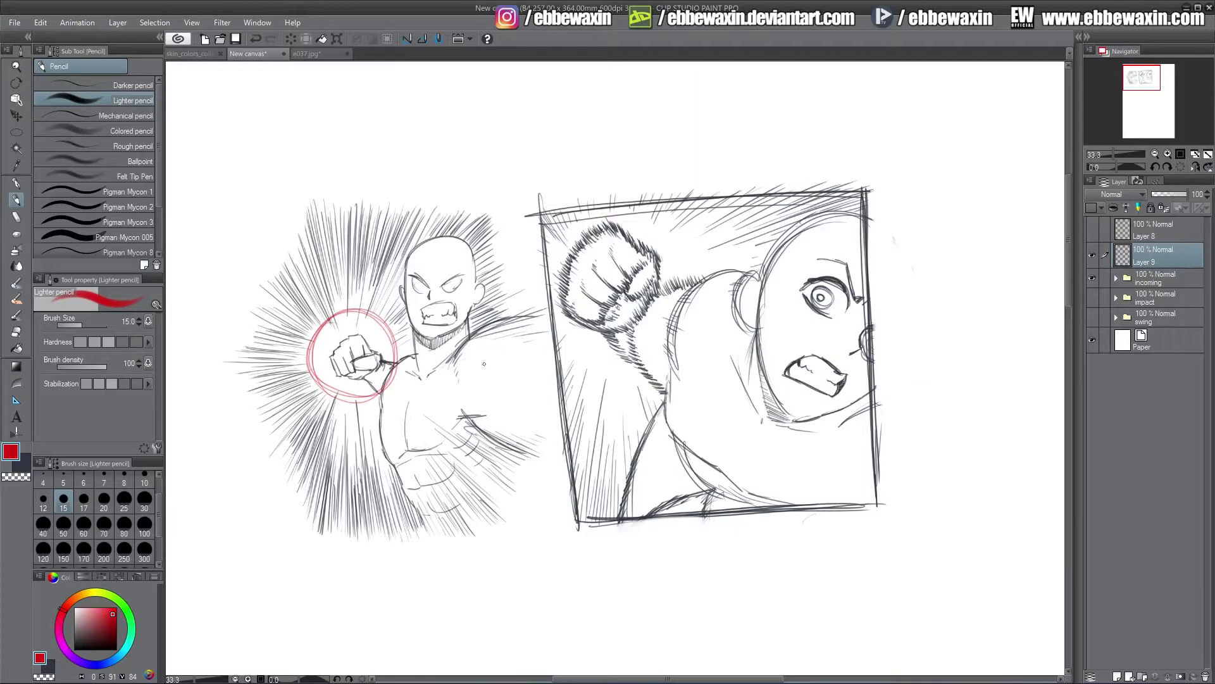
left_click_drag(359, 258, 358, 288)
left_click_drag(343, 205, 345, 277)
left_click_drag(314, 218, 322, 304)
left_click_drag(293, 278, 310, 304)
mouse_move(365, 387)
left_mouse_down()
mouse_move(456, 529)
mouse_move(495, 517)
mouse_move(486, 453)
mouse_move(530, 483)
left_mouse_up()
mouse_move(386, 356)
left_mouse_down()
mouse_move(536, 431)
mouse_move(524, 309)
mouse_move(490, 249)
left_mouse_up()
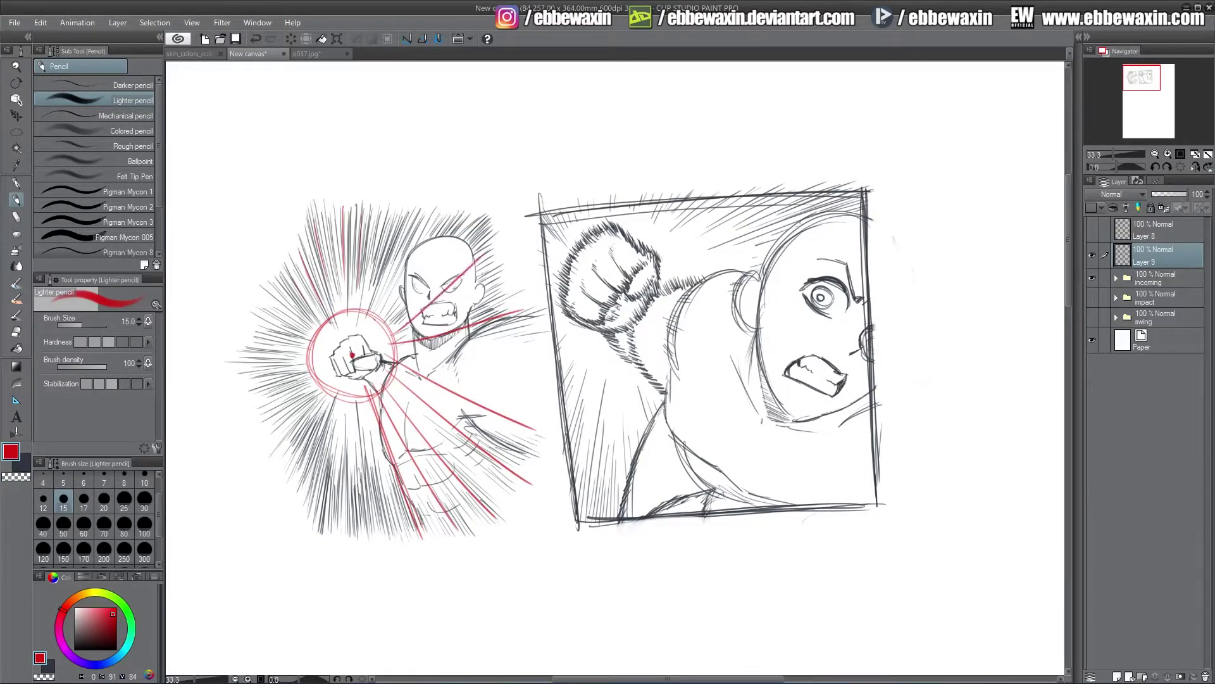
Draw the remaining red radial lines outward from the fist's centre so that they surround it on all sides.
left_click_drag(373, 321, 442, 217)
left_click_drag(348, 326, 370, 212)
mouse_move(326, 341)
left_mouse_down()
mouse_move(289, 216)
mouse_move(235, 264)
mouse_move(264, 376)
mouse_move(229, 384)
left_mouse_up()
left_click_drag(344, 352, 250, 462)
mouse_move(352, 366)
left_mouse_down()
mouse_move(250, 461)
mouse_move(315, 474)
mouse_move(297, 529)
left_mouse_up()
mouse_move(348, 373)
left_mouse_down()
mouse_move(347, 563)
mouse_move(391, 551)
left_mouse_up()
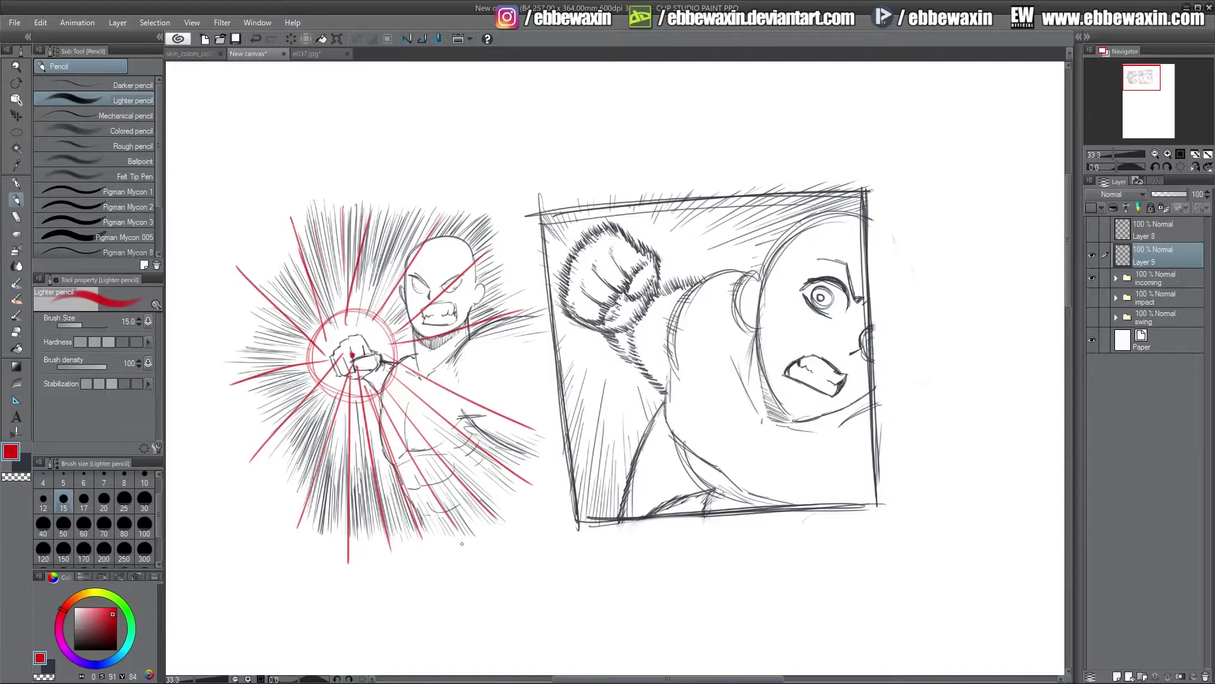
Undo all red radial lines and the circle around the front-facing attacker's fist.
key("ctrl+z")
key("ctrl+z")
key("ctrl+z")
key("ctrl+z")
key("ctrl+z")
key("ctrl+z")
key("ctrl+z")
key("ctrl+z")
key("ctrl+z")
key("ctrl+z")
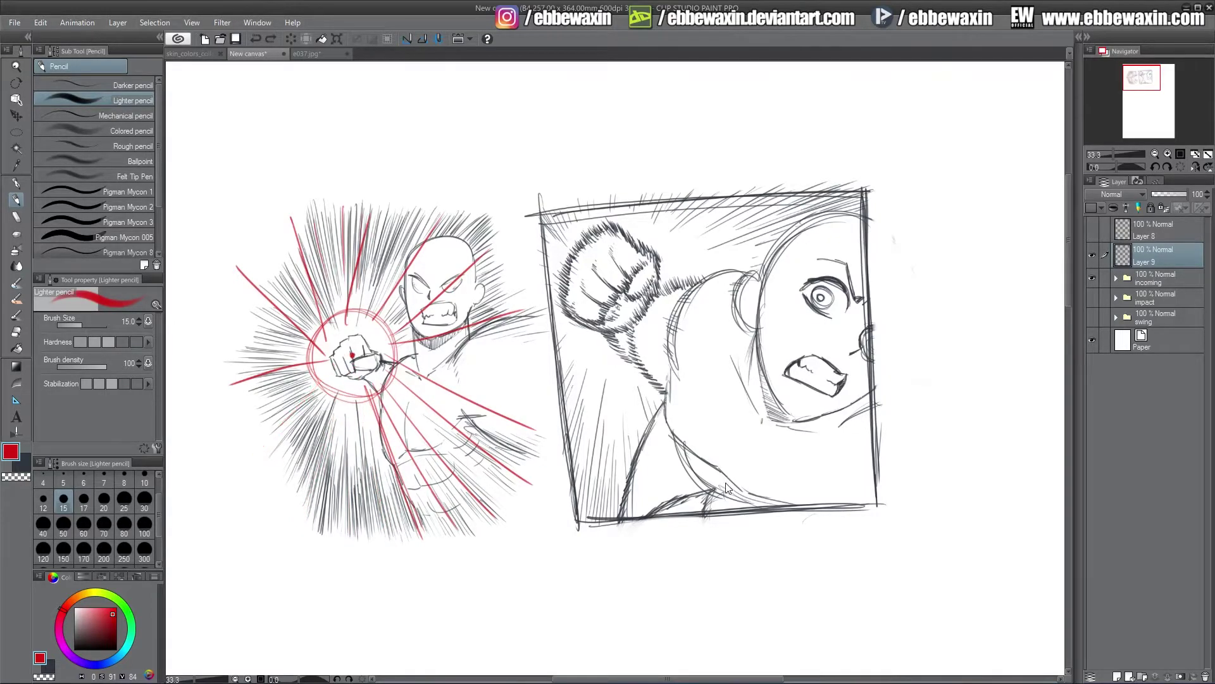
key("ctrl+z")
key("ctrl+z")
key("ctrl+z")
key("ctrl+z")
key("ctrl+z")
key("ctrl+z")
key("ctrl+z")
key("ctrl+z")
key("ctrl+z")
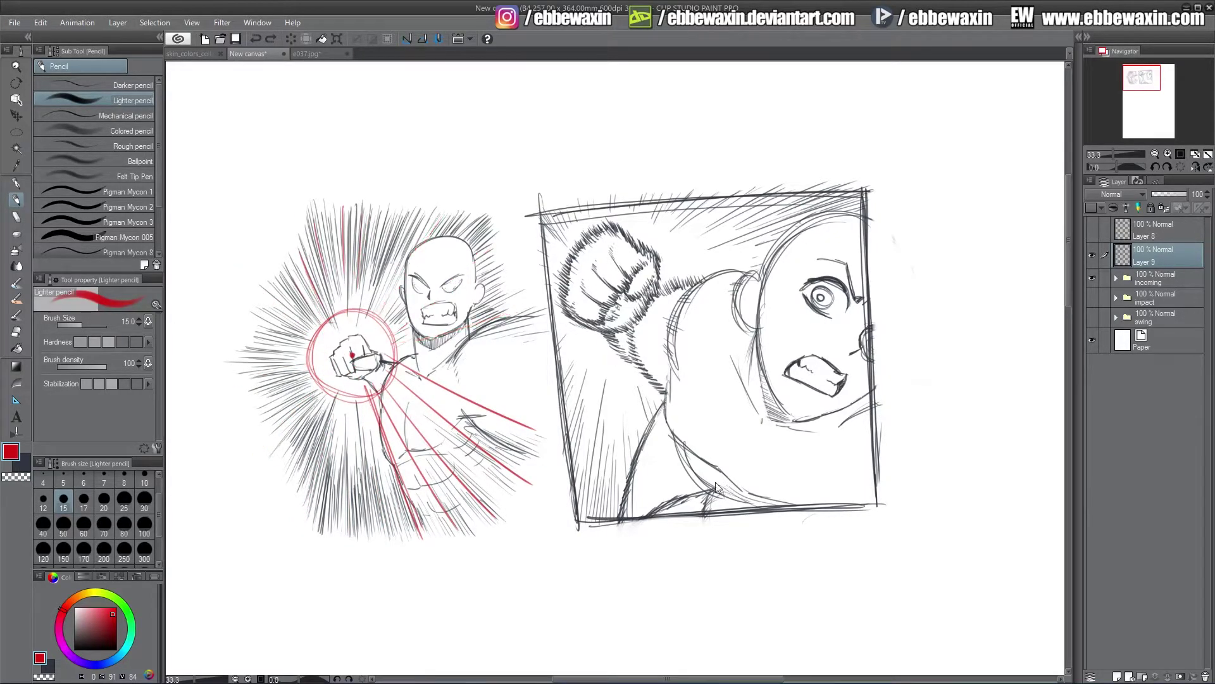
key("ctrl+z")
key("ctrl+z")
key("ctrl+z")
key("ctrl+z")
key("ctrl+z")
key("ctrl+z")
key("ctrl+z")
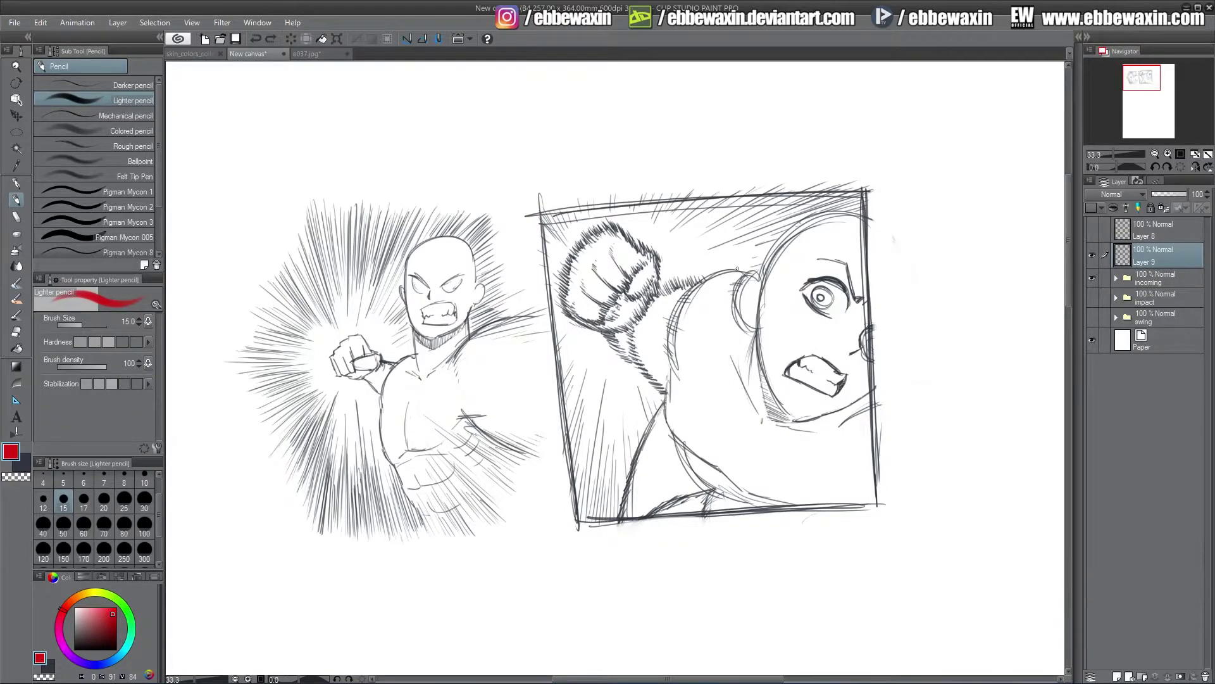
Circle the framed attacker's fist in red, then replace the circle with diagonal red focus lines radiating across his body.
mouse_move(640, 356)
left_mouse_down()
mouse_move(566, 345)
mouse_move(671, 336)
mouse_move(657, 363)
left_mouse_up()
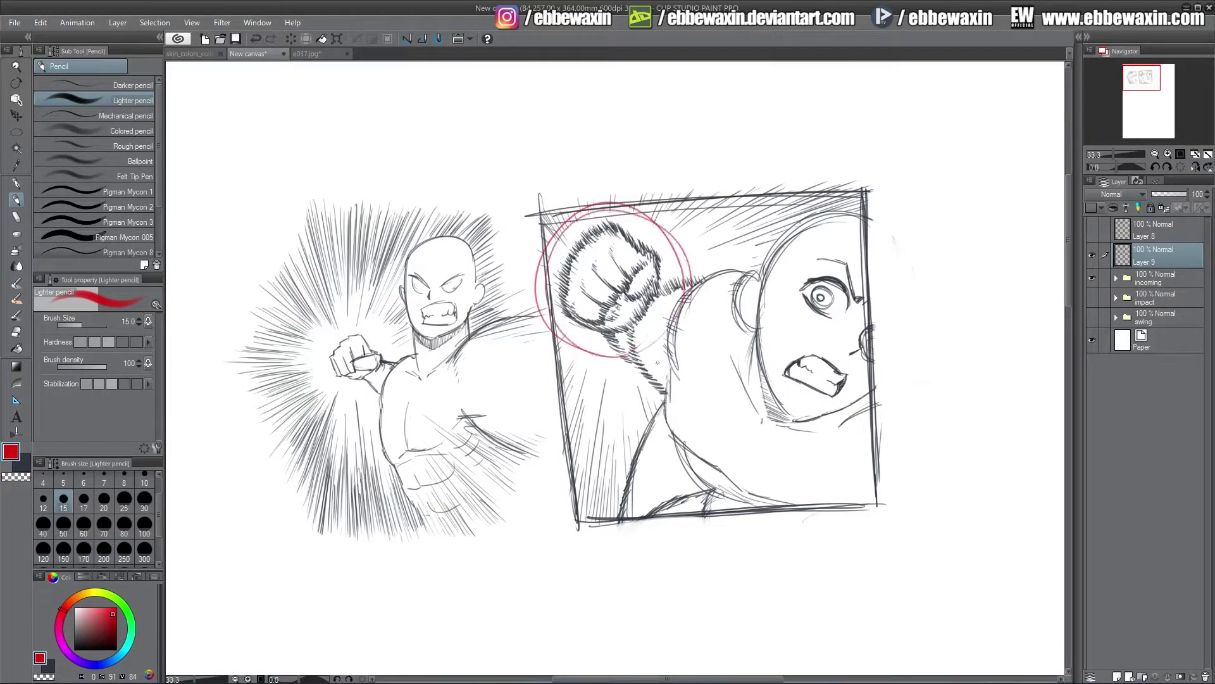
key("ctrl+z")
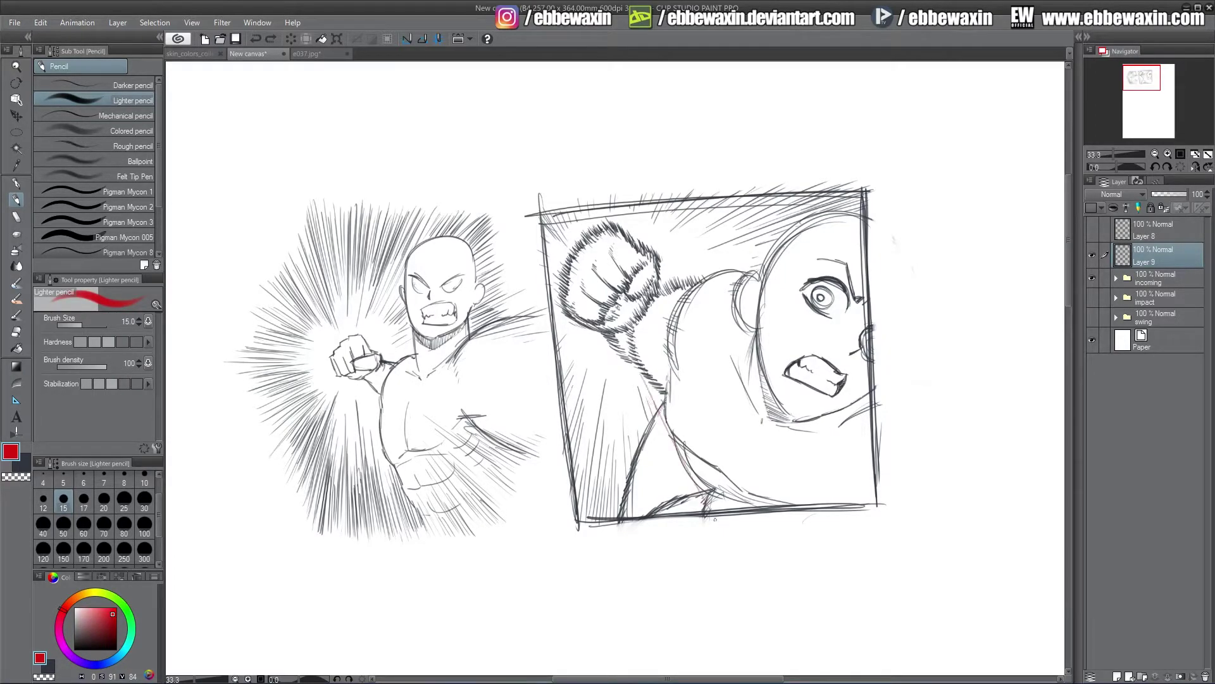
left_click_drag(635, 336, 747, 507)
left_click_drag(684, 386, 788, 516)
left_click_drag(699, 395, 822, 522)
left_click_drag(729, 398, 850, 520)
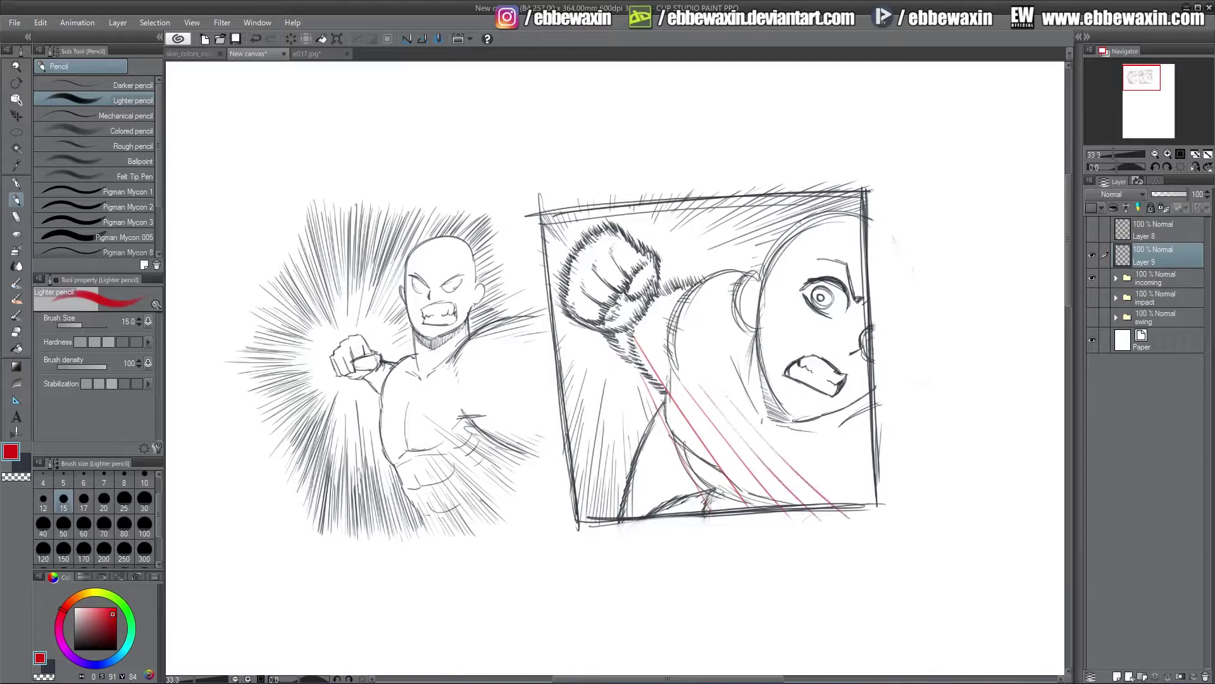
left_click_drag(696, 364, 883, 496)
left_click_drag(854, 456, 879, 473)
left_click_drag(783, 393, 888, 452)
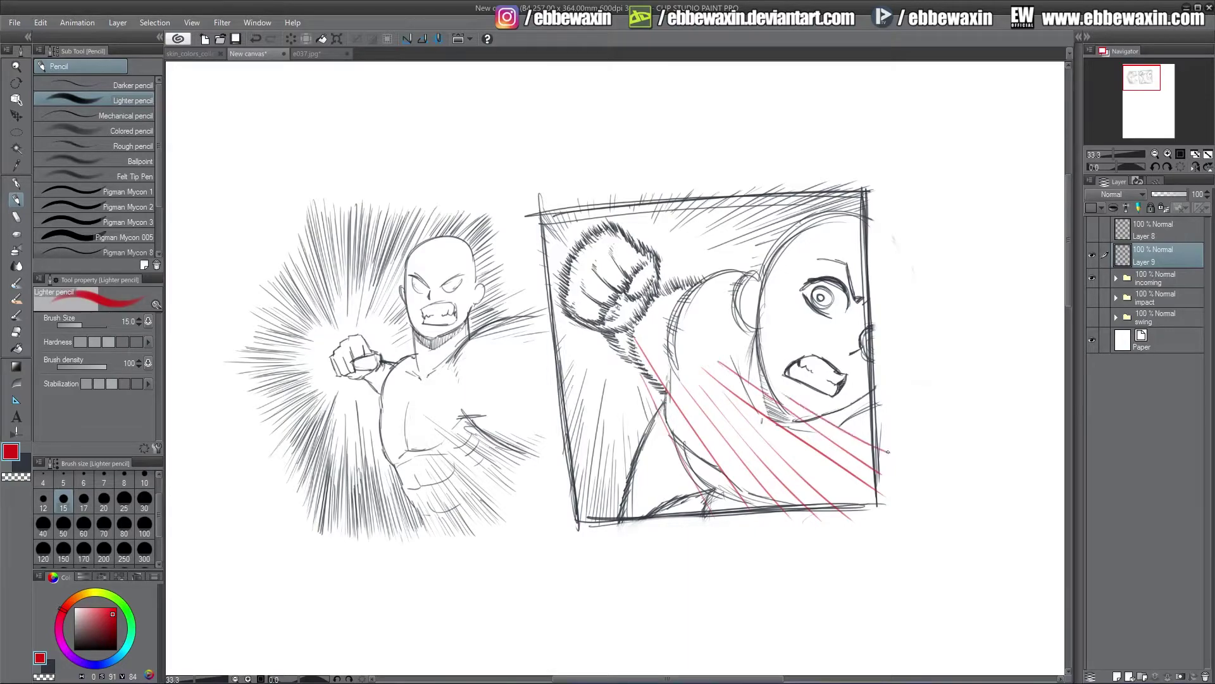
Trace red focus lines from the framed fist over the attacker's head and along the panel's upper border.
mouse_move(723, 243)
left_mouse_down()
mouse_move(850, 182)
mouse_move(860, 200)
left_mouse_up()
left_click_drag(780, 245, 864, 224)
left_click_drag(703, 224, 767, 180)
mouse_move(672, 228)
left_mouse_down()
mouse_move(727, 184)
mouse_move(684, 200)
left_mouse_up()
left_click_drag(684, 197, 695, 188)
left_click_drag(644, 224, 674, 186)
left_click_drag(617, 198, 629, 184)
mouse_move(554, 234)
left_mouse_down()
mouse_move(524, 201)
mouse_move(557, 182)
left_mouse_up()
Trace red focus lines radiating below the framed fist, past the panel's lower border and into its lower right corner.
left_click_drag(579, 355, 552, 429)
left_click_drag(591, 376, 560, 467)
left_click_drag(595, 403, 574, 478)
mouse_move(599, 412)
left_mouse_down()
mouse_move(580, 520)
mouse_move(601, 541)
left_mouse_up()
left_click_drag(624, 413, 625, 544)
mouse_move(635, 410)
left_mouse_down()
mouse_move(649, 513)
mouse_move(669, 527)
left_mouse_up()
left_click_drag(650, 435, 697, 534)
left_click_drag(658, 414, 719, 532)
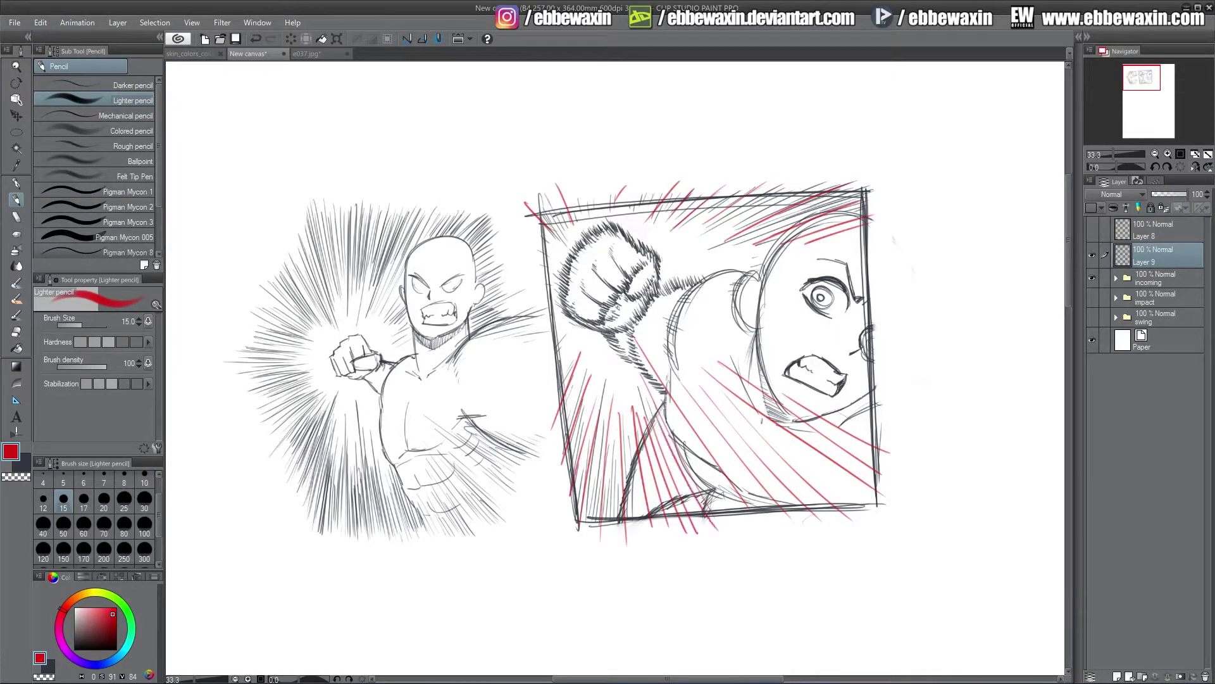
left_click_drag(696, 414, 787, 536)
left_click_drag(783, 445, 887, 530)
left_click_drag(831, 476, 902, 521)
mouse_move(841, 414)
left_mouse_down()
mouse_move(904, 448)
mouse_move(887, 427)
left_mouse_up()
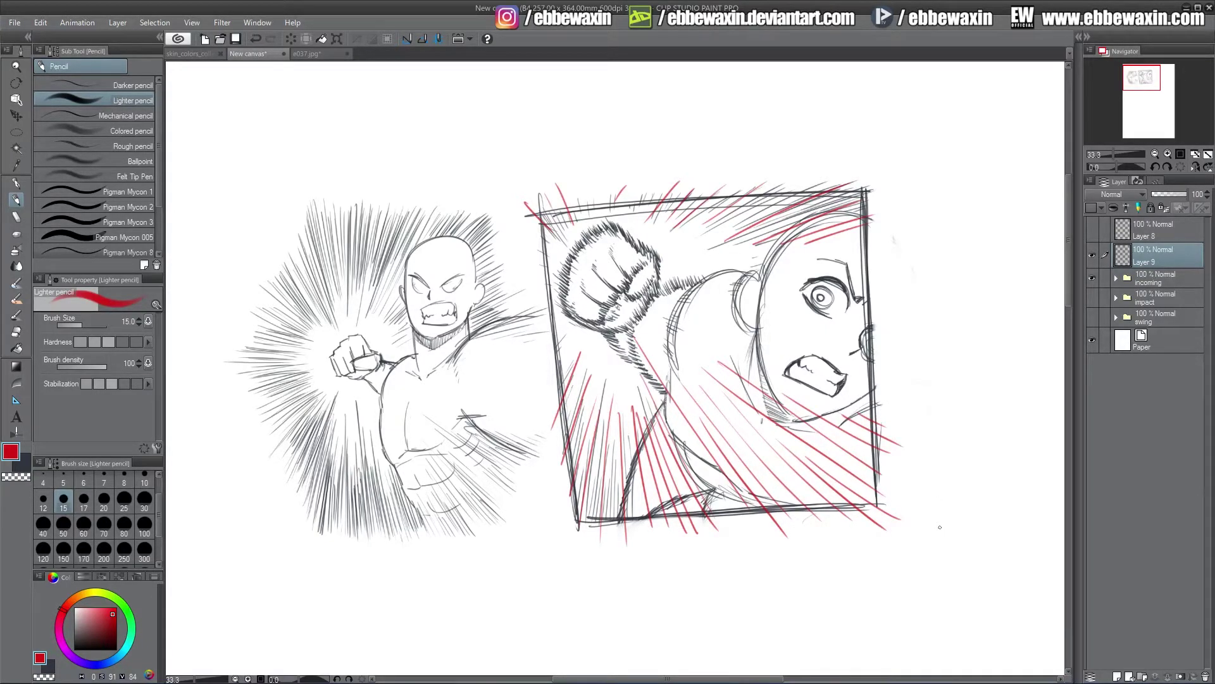
Undo all red focus lines drawn over the framed punch panel.
key("ctrl+z")
key("ctrl+z")
key("ctrl+z")
key("ctrl+z")
key("ctrl+z")
key("ctrl+z")
key("ctrl+z")
key("ctrl+z")
key("ctrl+z")
key("ctrl+z")
key("ctrl+z")
key("ctrl+z")
key("ctrl+z")
key("ctrl+z")
key("ctrl+z")
key("ctrl+z")
key("ctrl+z")
key("ctrl+z")
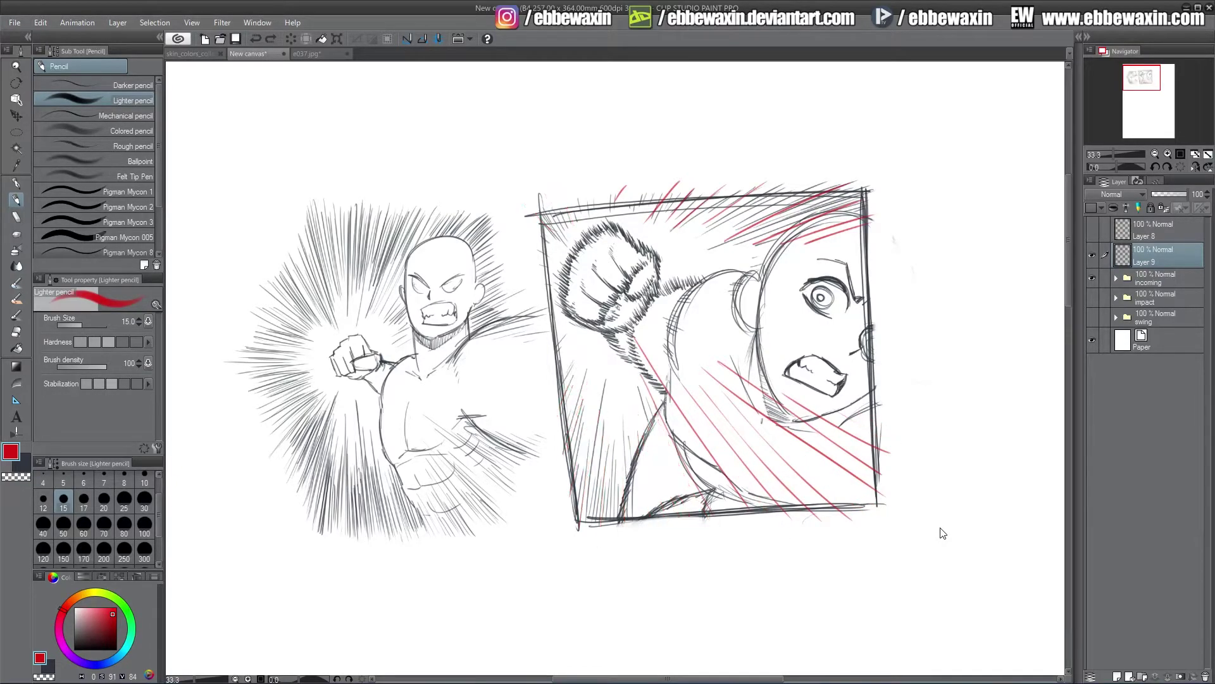
key("ctrl+z")
key("ctrl+z")
key("ctrl+z")
key("ctrl+z")
key("ctrl+z")
key("ctrl+z")
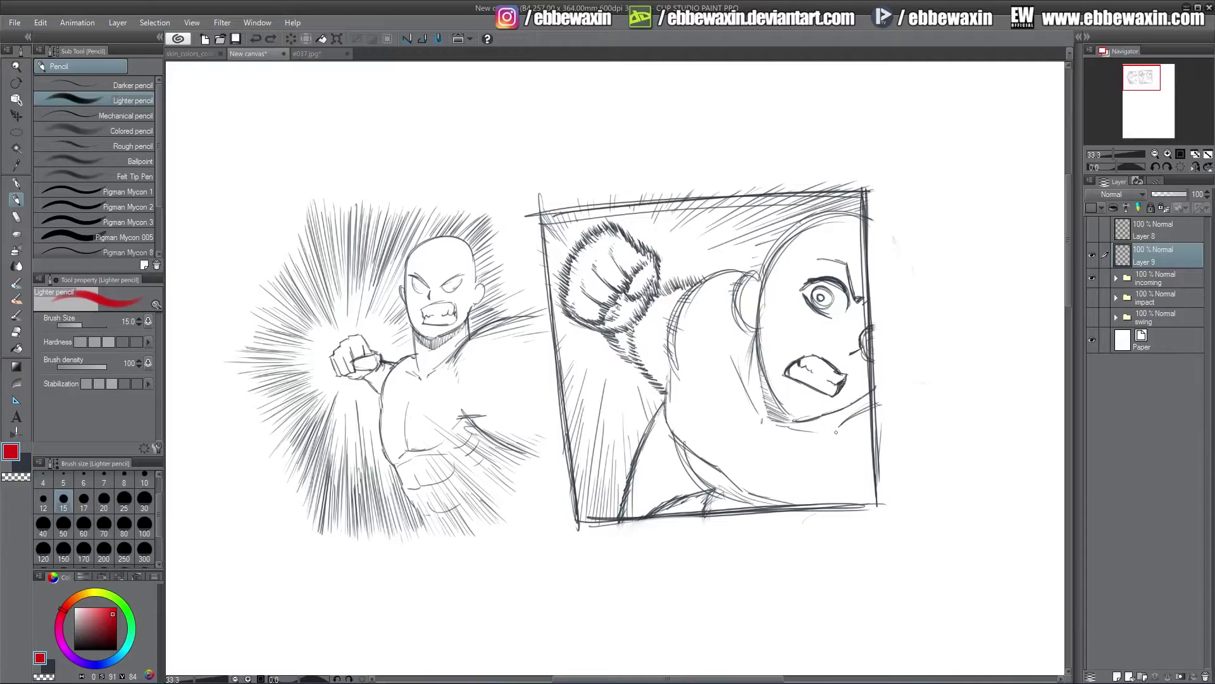
Show the impact folder in place of the incoming folder and focus on the stomach-punch drawing at 50% zoom.
left_click(1093, 278)
left_click(1093, 297)
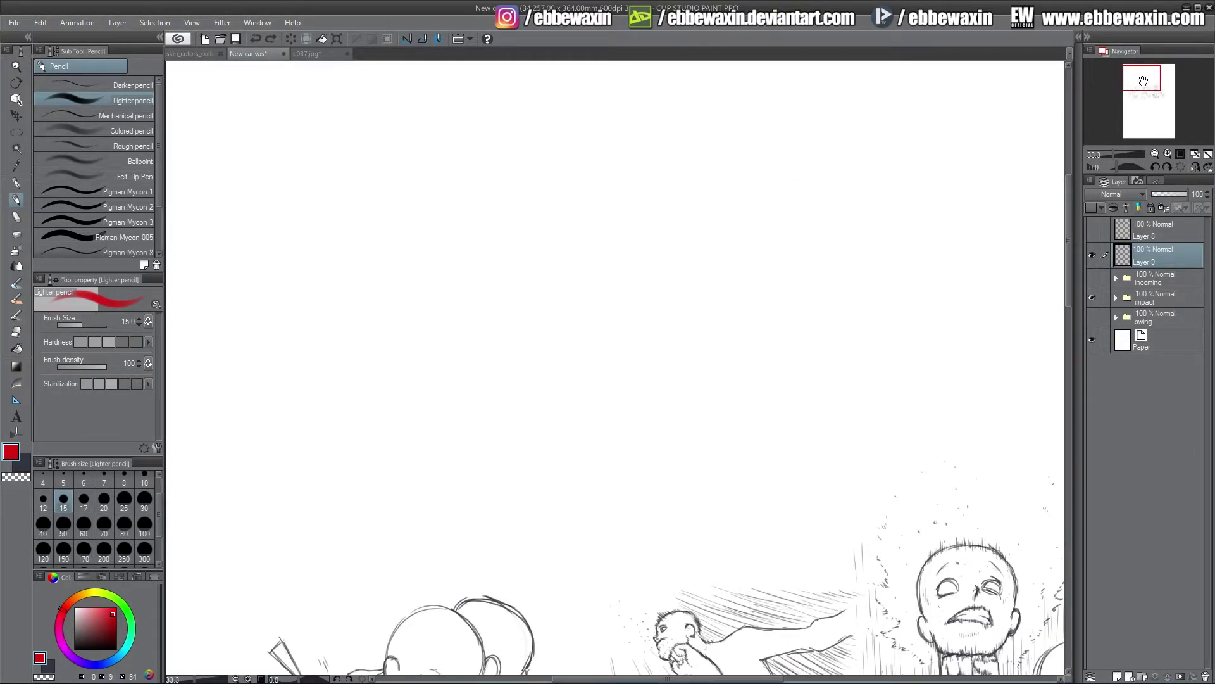
left_click_drag(1144, 81, 1145, 99)
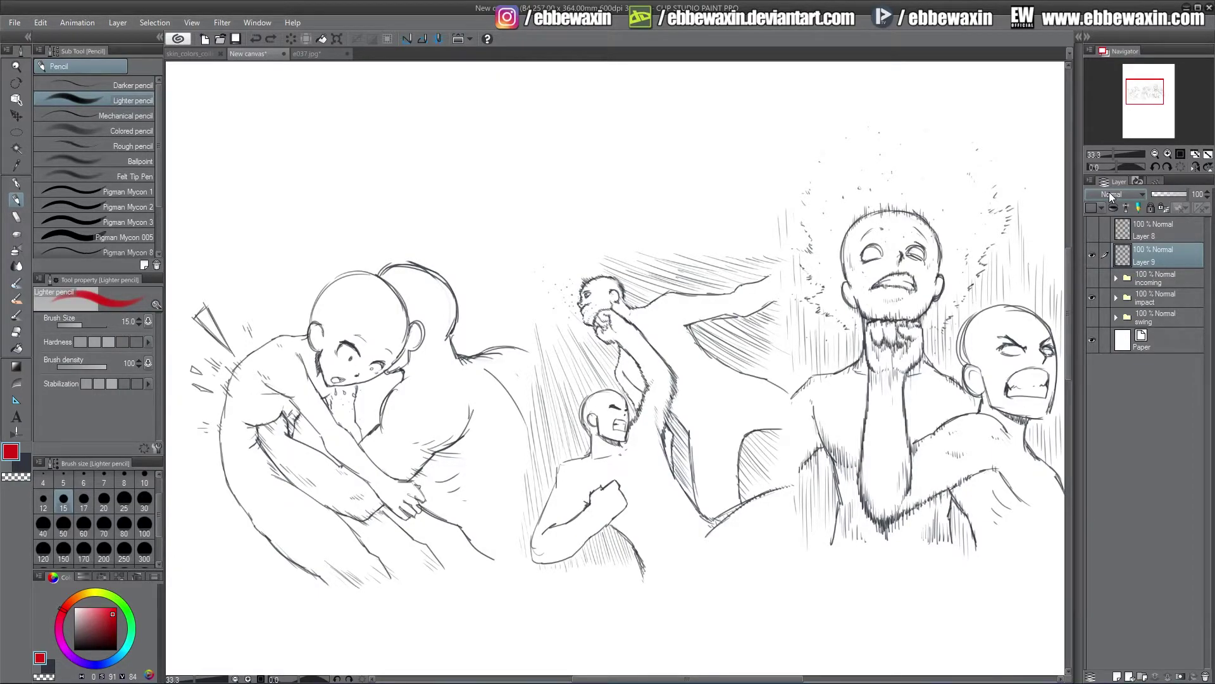
left_click(1168, 154)
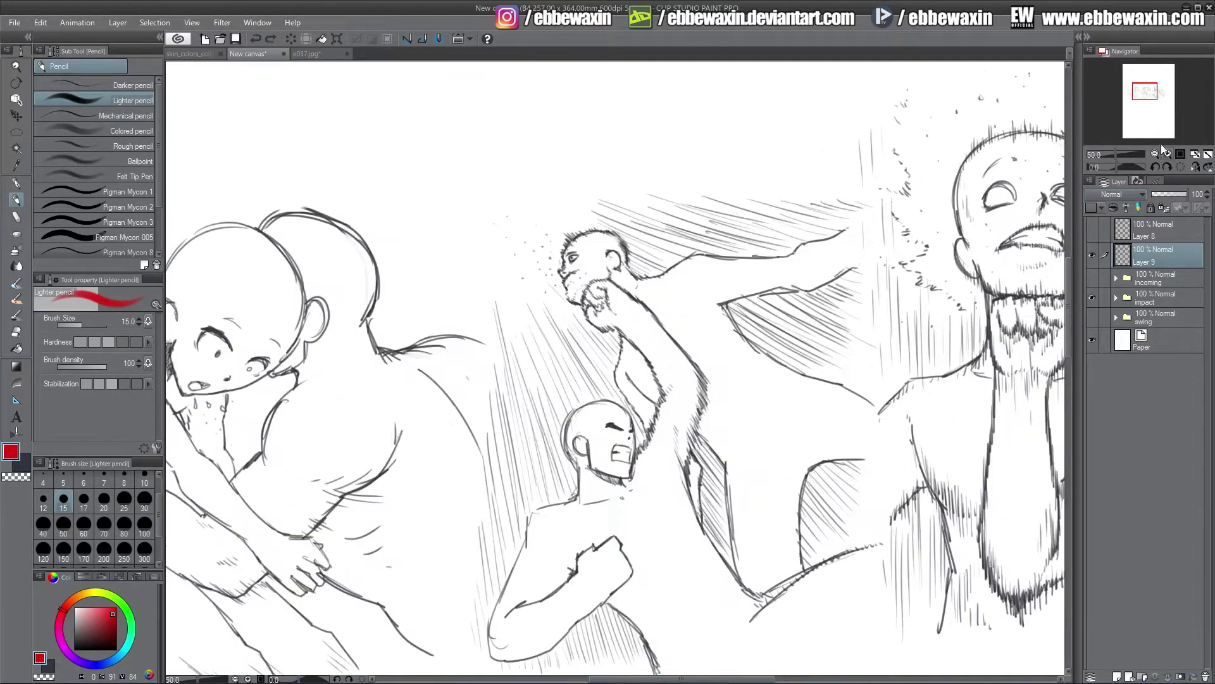
left_click_drag(1144, 93, 1137, 95)
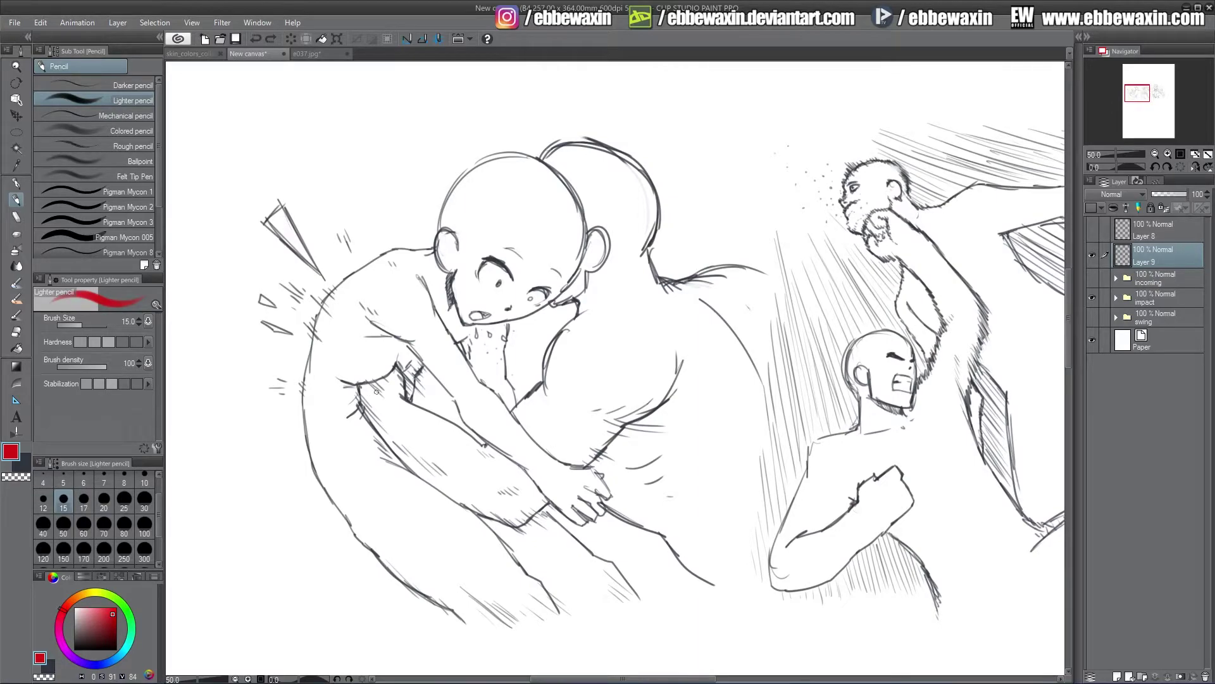
Mark the hatching along the punching arm in the stomach-punch drawing with short red strokes, and undo them.
left_click_drag(376, 392, 385, 395)
left_click_drag(410, 447, 426, 461)
left_click_drag(503, 519, 523, 529)
key("ctrl+z")
key("ctrl+z")
key("ctrl+z")
key("ctrl+z")
Trace the shards and impact lines behind the victim's back in red, and undo these strokes.
mouse_move(266, 218)
left_mouse_down()
mouse_move(316, 269)
mouse_move(279, 207)
mouse_move(319, 274)
left_mouse_up()
mouse_move(250, 299)
left_mouse_down()
mouse_move(277, 309)
mouse_move(292, 335)
mouse_move(312, 333)
left_mouse_up()
left_click_drag(283, 288, 302, 295)
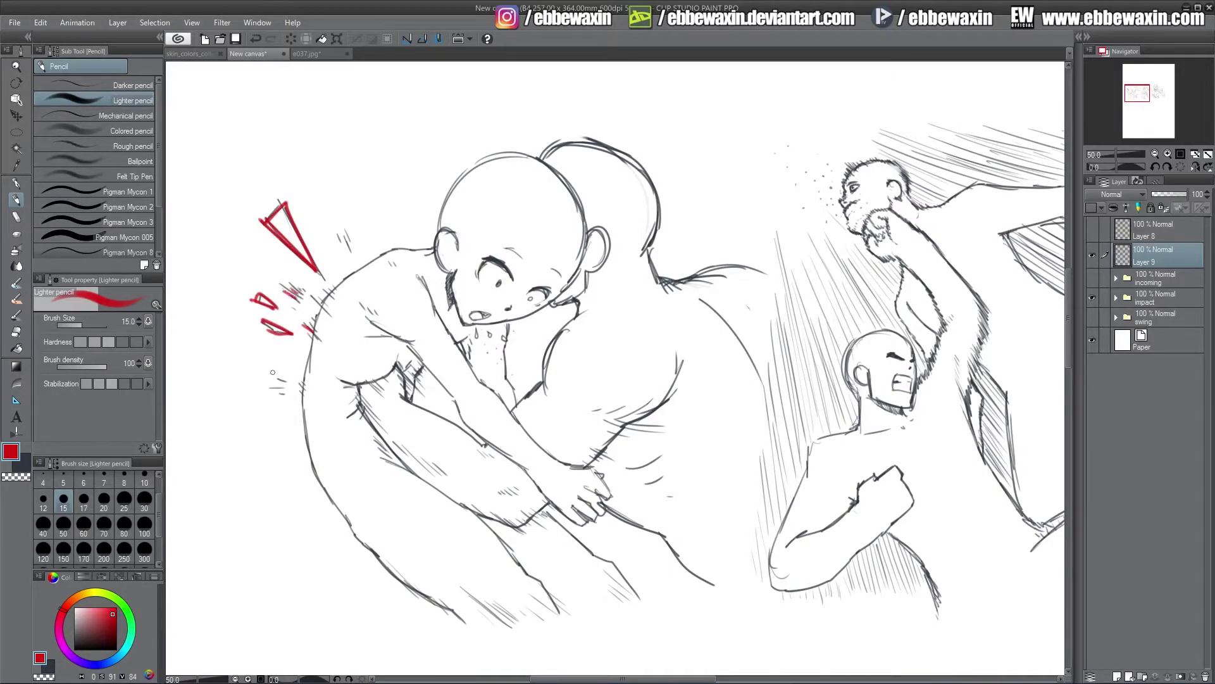
left_click_drag(271, 372, 282, 379)
key("ctrl+z")
key("ctrl+z")
key("ctrl+z")
key("ctrl+z")
key("ctrl+z")
key("ctrl+z")
key("ctrl+z")
key("ctrl+z")
key("ctrl+z")
key("ctrl+z")
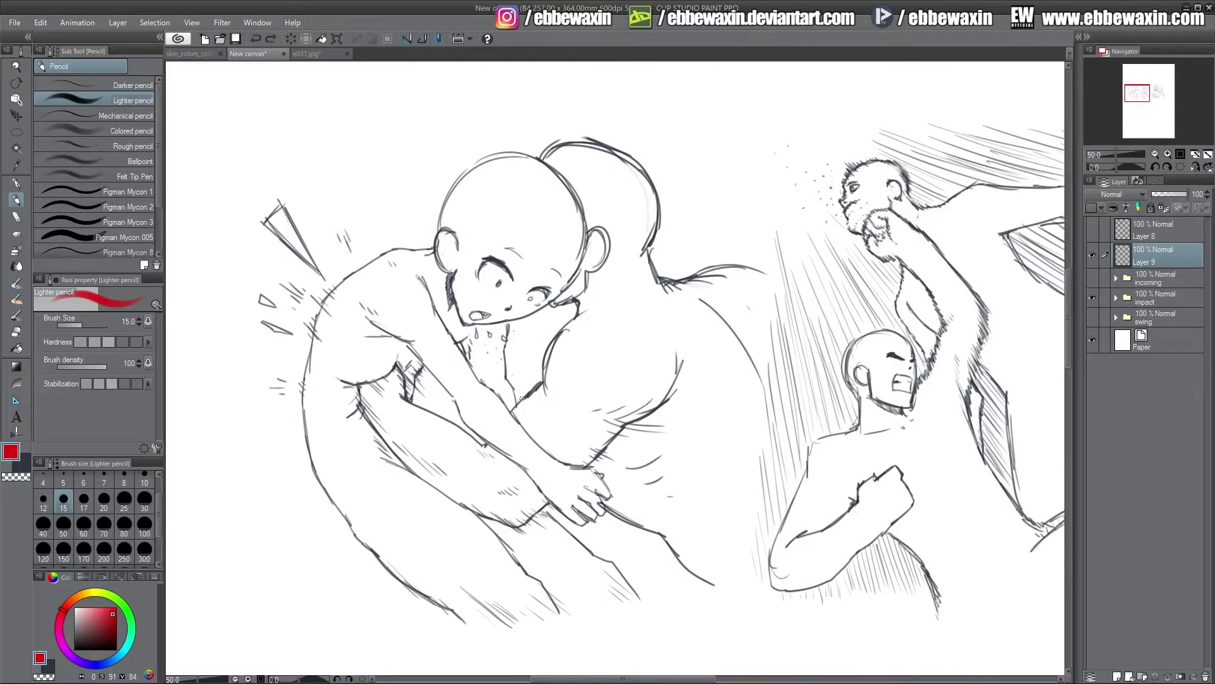
Circle the stomach-punch victim's face in red, and undo the circle.
mouse_move(492, 229)
left_mouse_down()
mouse_move(466, 248)
mouse_move(557, 239)
mouse_move(544, 223)
mouse_move(443, 288)
left_mouse_up()
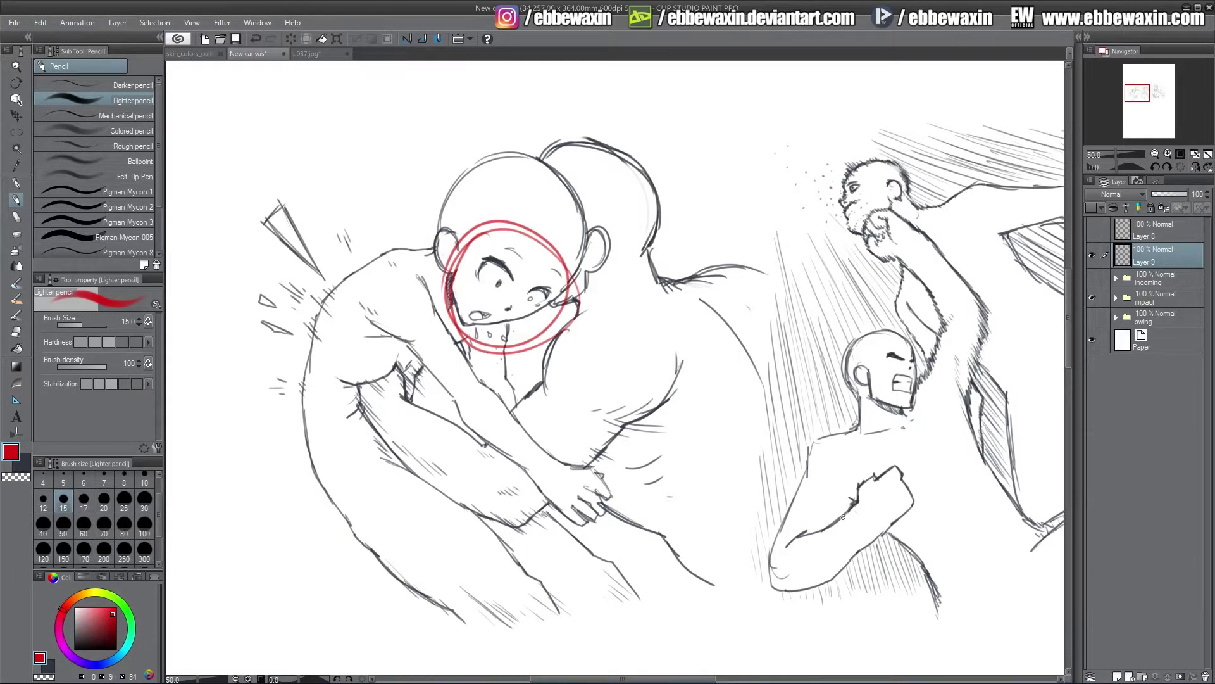
key("ctrl+z")
key("ctrl+z")
key("ctrl+z")
key("ctrl+z")
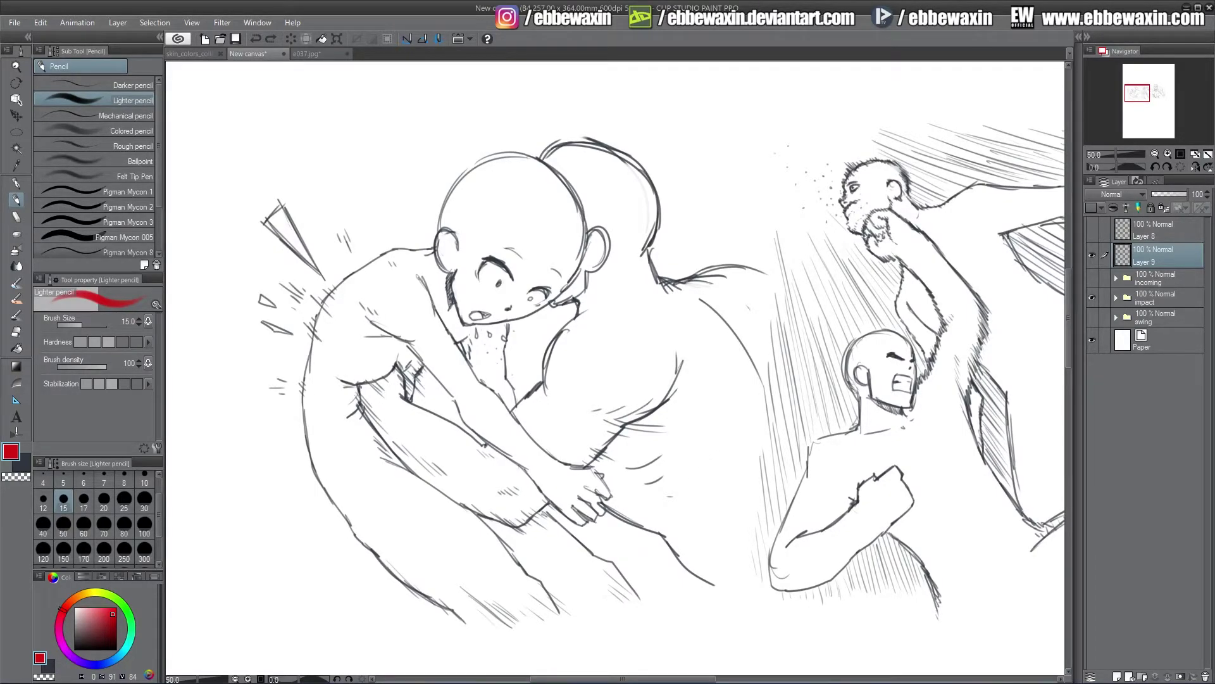
Trace the victim's curved back and add a red arrow along the punching arm towards the stomach, and undo both.
mouse_move(418, 245)
left_mouse_down()
mouse_move(366, 264)
mouse_move(293, 409)
mouse_move(341, 538)
left_mouse_up()
mouse_move(346, 541)
left_mouse_down()
mouse_move(293, 388)
mouse_move(428, 239)
left_mouse_up()
left_click_drag(500, 491, 377, 389)
left_click_drag(377, 389, 411, 405)
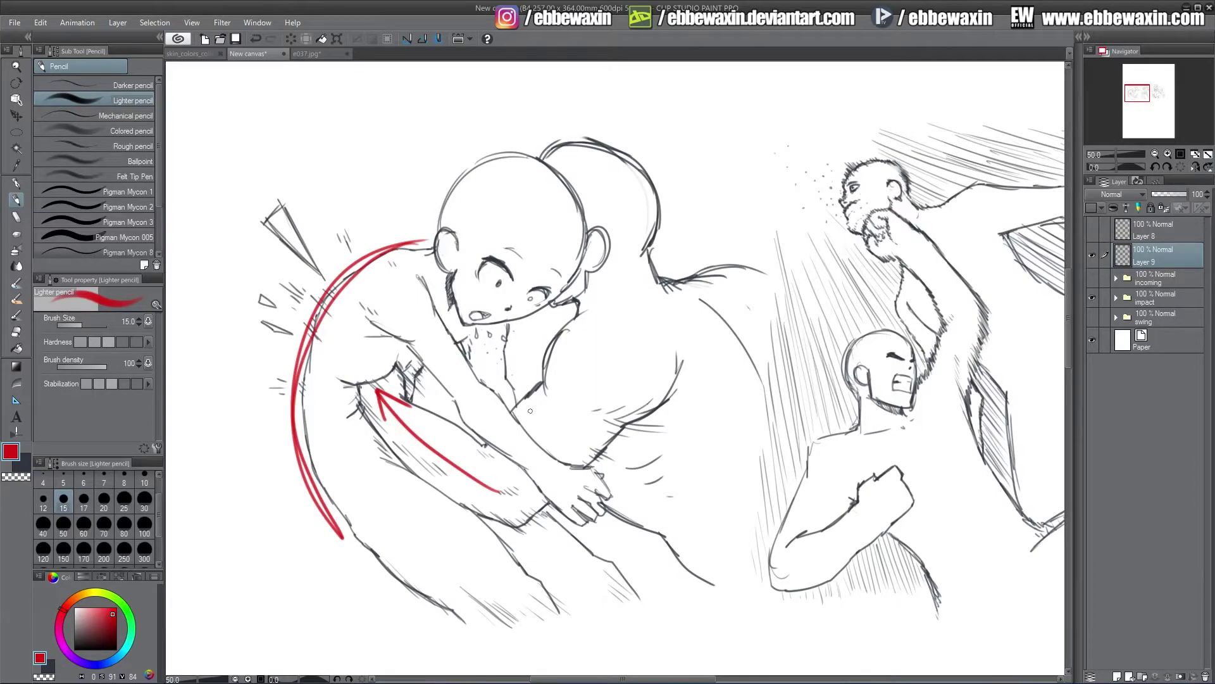
key("ctrl+z")
key("ctrl+z")
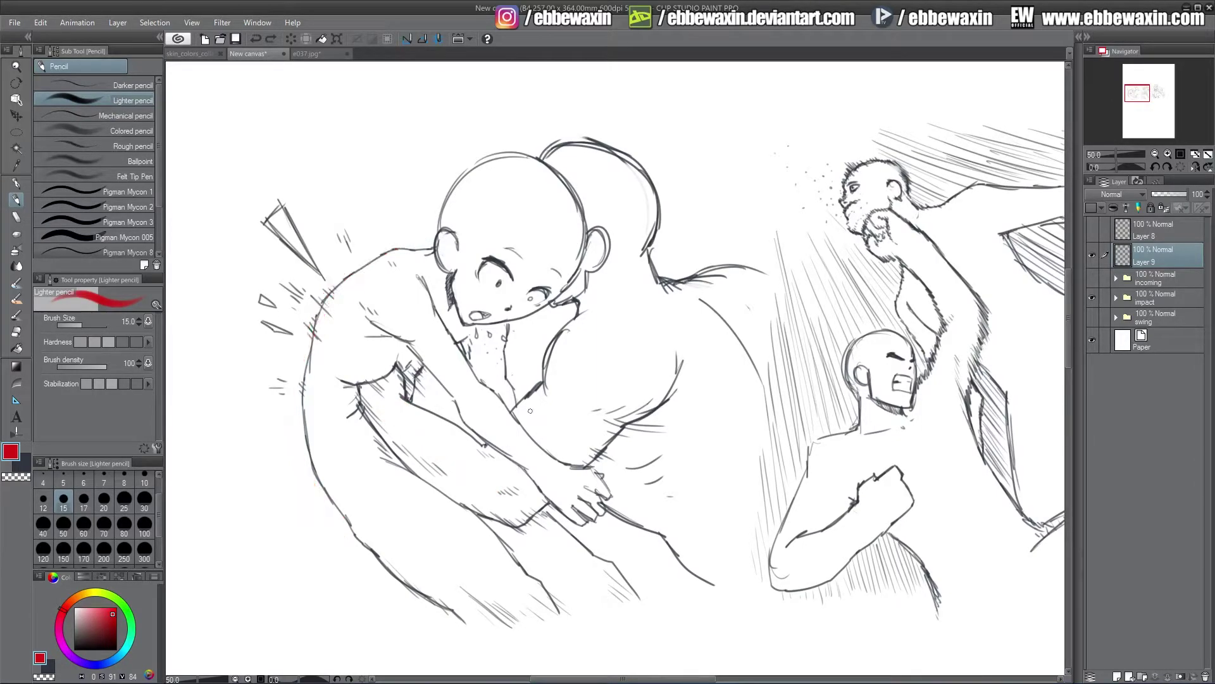
Mark the spot where the fist meets the victim's stomach in red twice, undoing the strokes each time.
mouse_move(396, 356)
left_mouse_down()
mouse_move(370, 382)
mouse_move(349, 383)
mouse_move(348, 417)
left_mouse_up()
key("ctrl+z")
key("ctrl+z")
mouse_move(396, 367)
left_mouse_down()
mouse_move(420, 386)
mouse_move(392, 384)
left_mouse_up()
key("ctrl+z")
key("ctrl+z")
Mark the arm, fist and struck head in the uppercut drawing with small red strokes.
left_click_drag(1137, 93, 1152, 93)
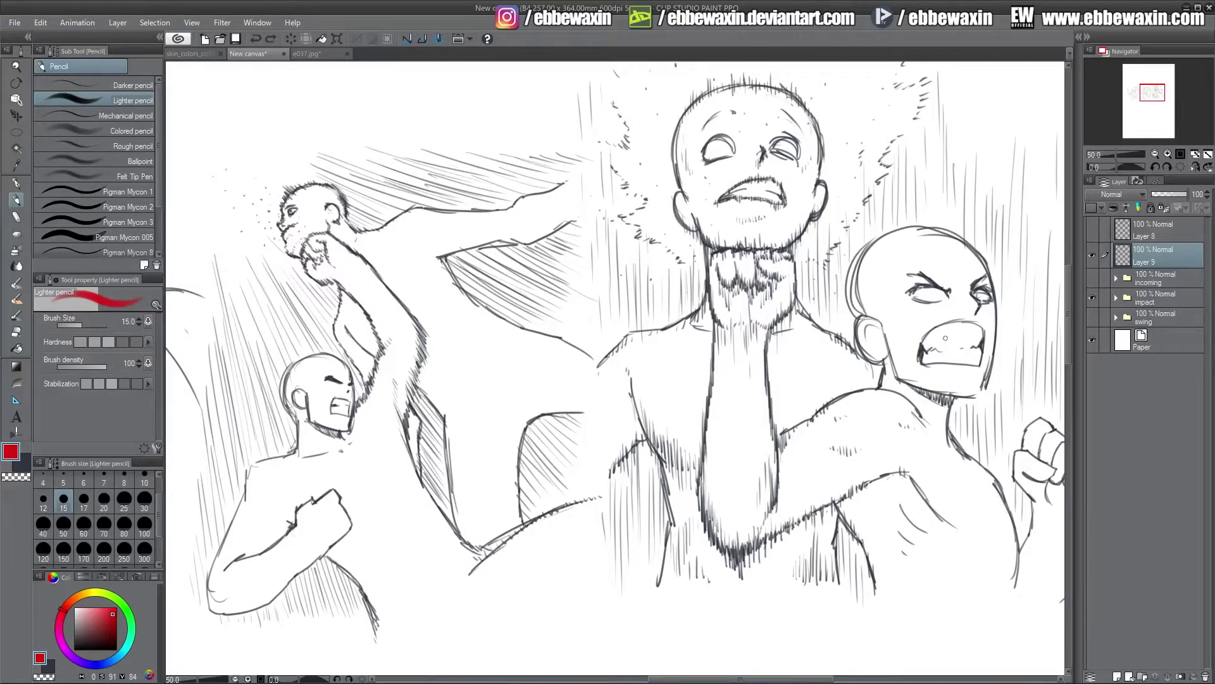
mouse_move(419, 344)
left_mouse_down()
mouse_move(423, 358)
mouse_move(421, 333)
left_mouse_up()
key("ctrl+z")
left_click_drag(322, 232, 330, 232)
left_click_drag(285, 194, 289, 199)
Trace long red speed lines down across the attacker and the victim's torso in the uppercut drawing.
mouse_move(237, 302)
left_mouse_down()
mouse_move(342, 659)
mouse_move(361, 653)
left_mouse_up()
mouse_move(260, 286)
left_mouse_down()
mouse_move(421, 664)
mouse_move(450, 585)
mouse_move(481, 635)
left_mouse_up()
left_click_drag(304, 260, 560, 616)
left_click_drag(309, 229, 632, 576)
left_click_drag(349, 216, 635, 494)
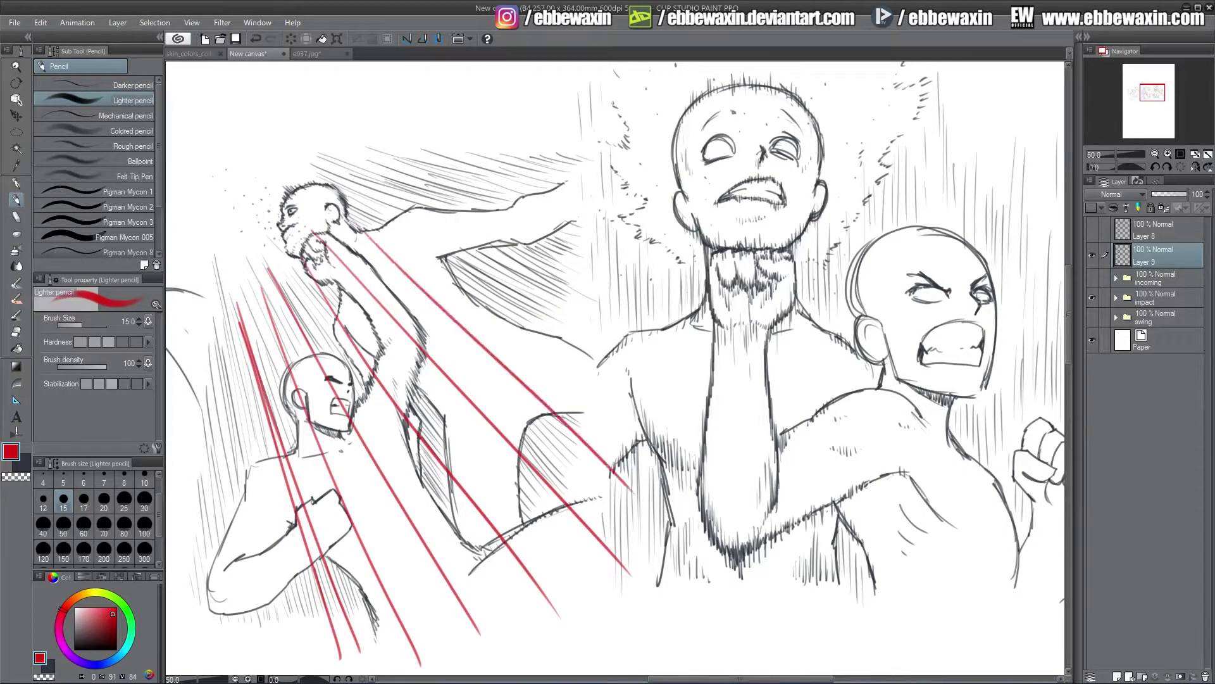
Add flatter red speed lines from behind the struck head across the victim's shoulder and outstretched arm, redoing the first attempts.
mouse_move(403, 204)
left_mouse_down()
mouse_move(632, 407)
mouse_move(608, 340)
left_mouse_up()
key("ctrl+z")
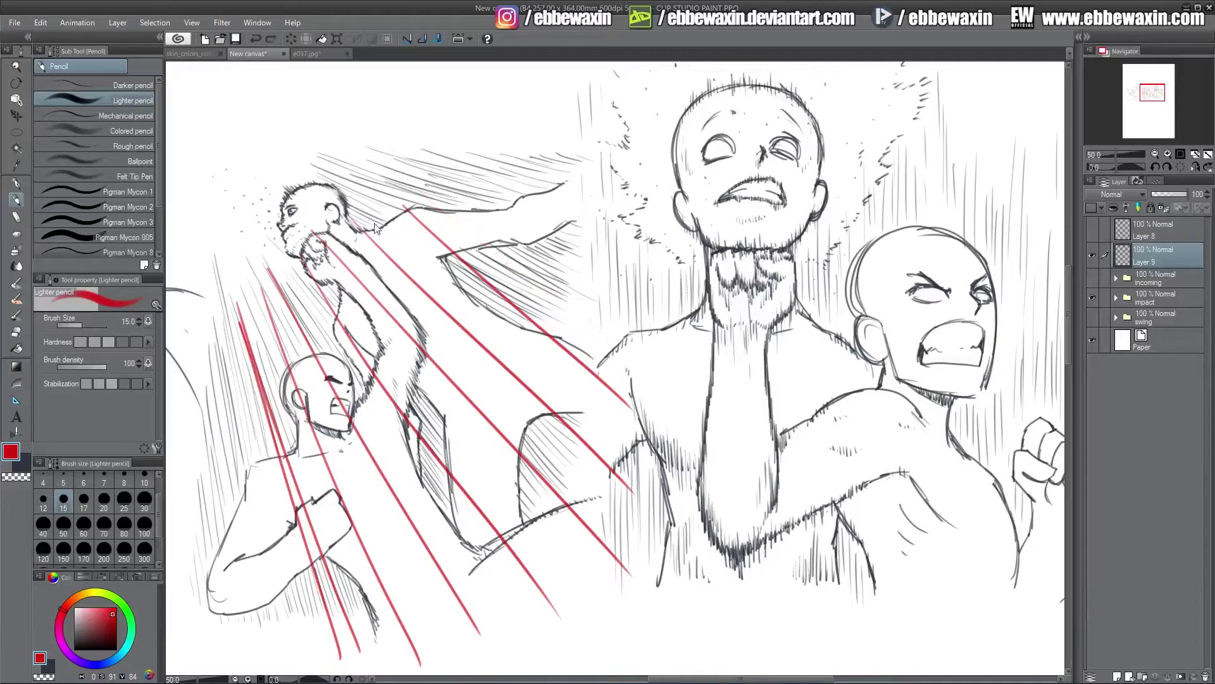
key("ctrl+z")
mouse_move(348, 200)
left_mouse_down()
mouse_move(573, 336)
mouse_move(593, 318)
left_mouse_up()
left_click_drag(354, 174, 616, 261)
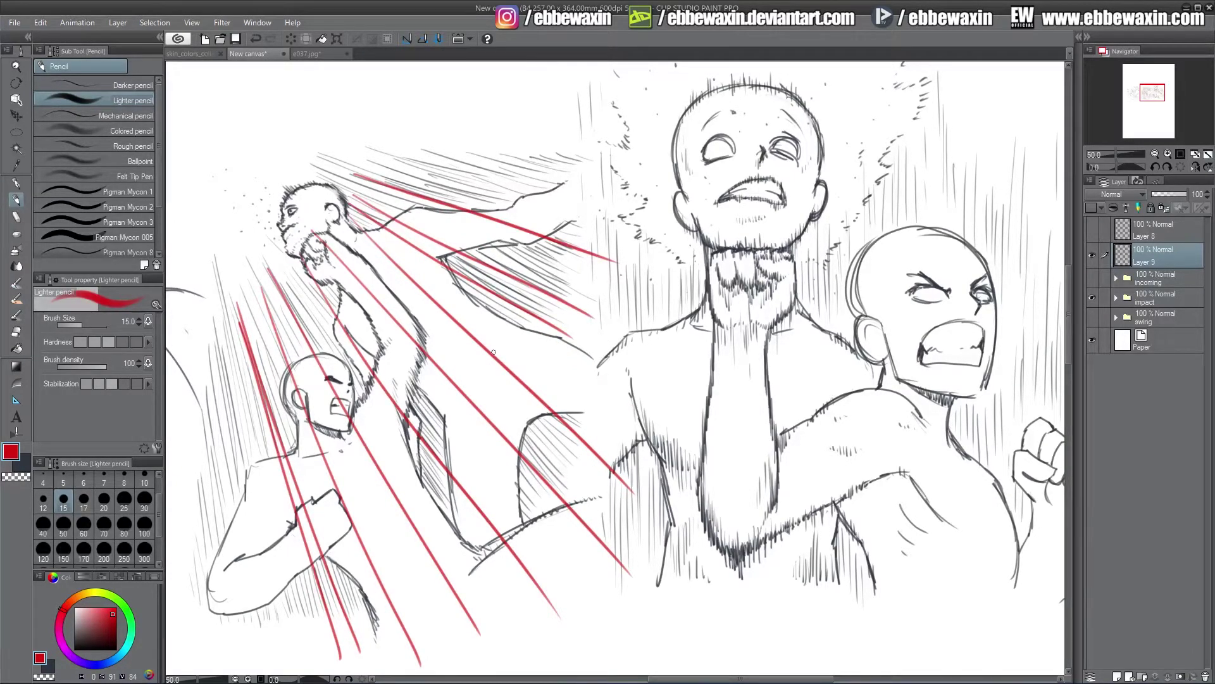
Undo all red speed lines drawn over the uppercut drawing.
key("ctrl+z")
key("ctrl+z")
key("ctrl+z")
key("ctrl+z")
key("ctrl+z")
key("ctrl+z")
key("ctrl+z")
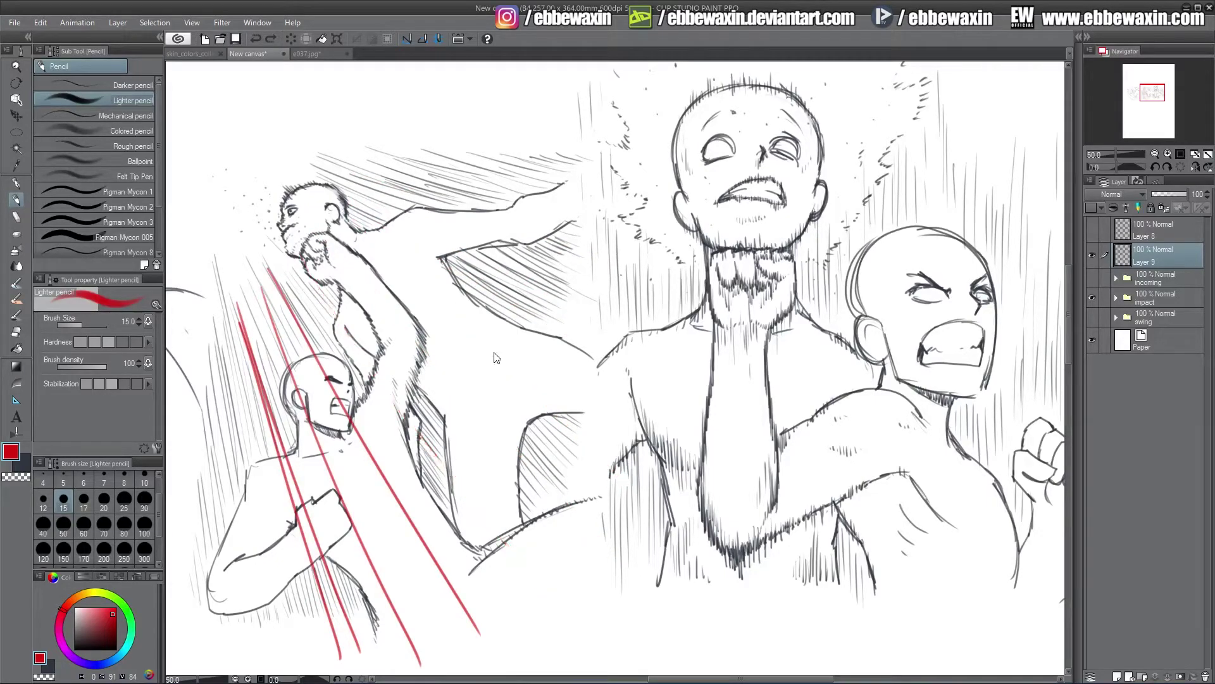
key("ctrl+z")
key("ctrl+z")
key("ctrl+z")
key("ctrl+z")
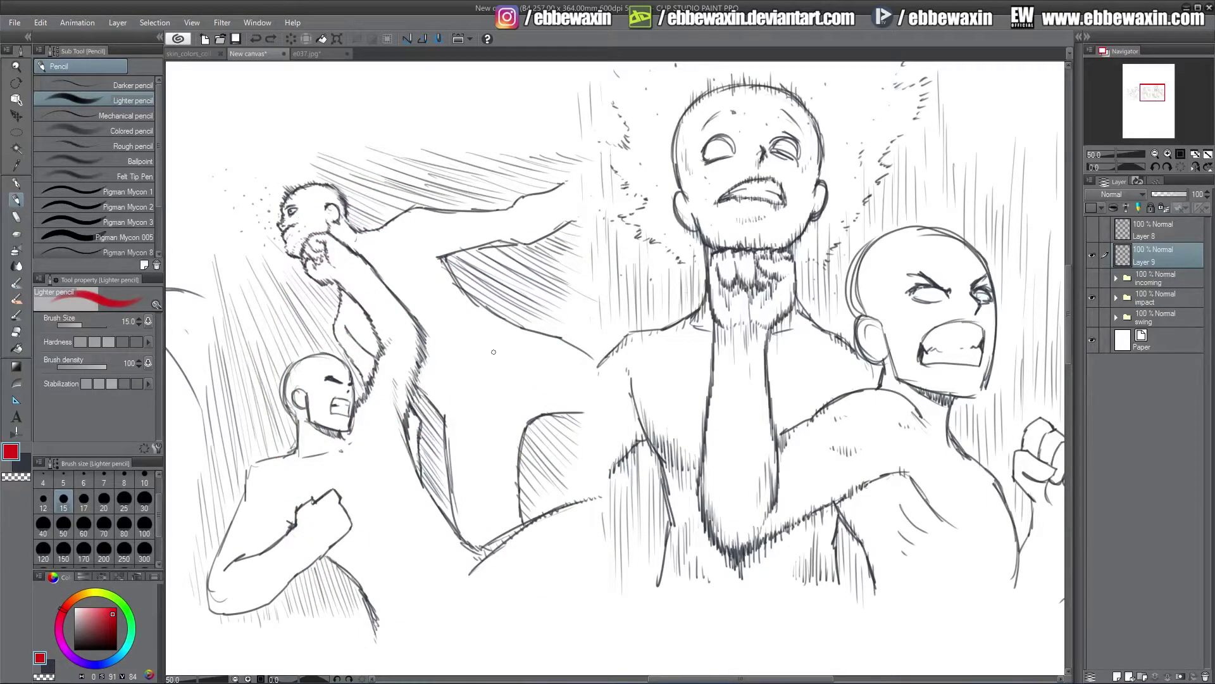
Mark the uppercut arm and circle the attacker's other, bent arm in red, undoing each mark.
mouse_move(410, 395)
left_mouse_down()
mouse_move(402, 414)
mouse_move(409, 400)
left_mouse_up()
left_click_drag(419, 364, 408, 380)
key("ctrl+z")
key("ctrl+z")
key("ctrl+z")
key("ctrl+z")
mouse_move(348, 534)
left_mouse_down()
mouse_move(327, 556)
mouse_move(240, 499)
mouse_move(359, 510)
left_mouse_up()
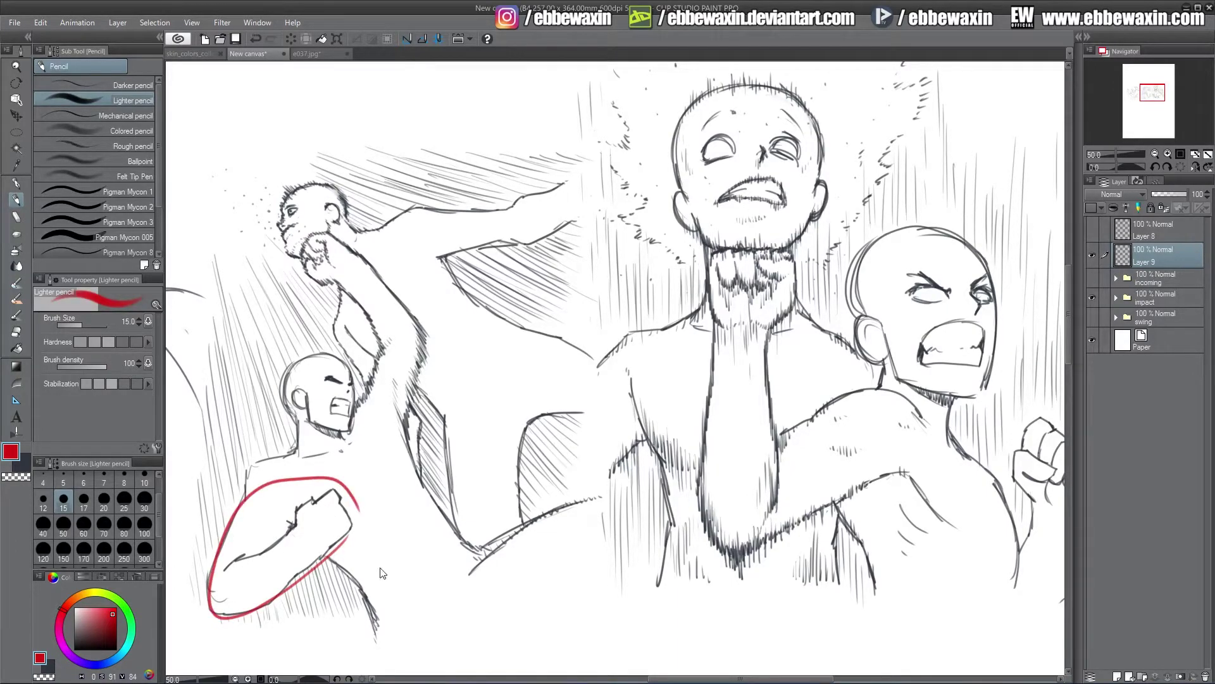
key("ctrl+z")
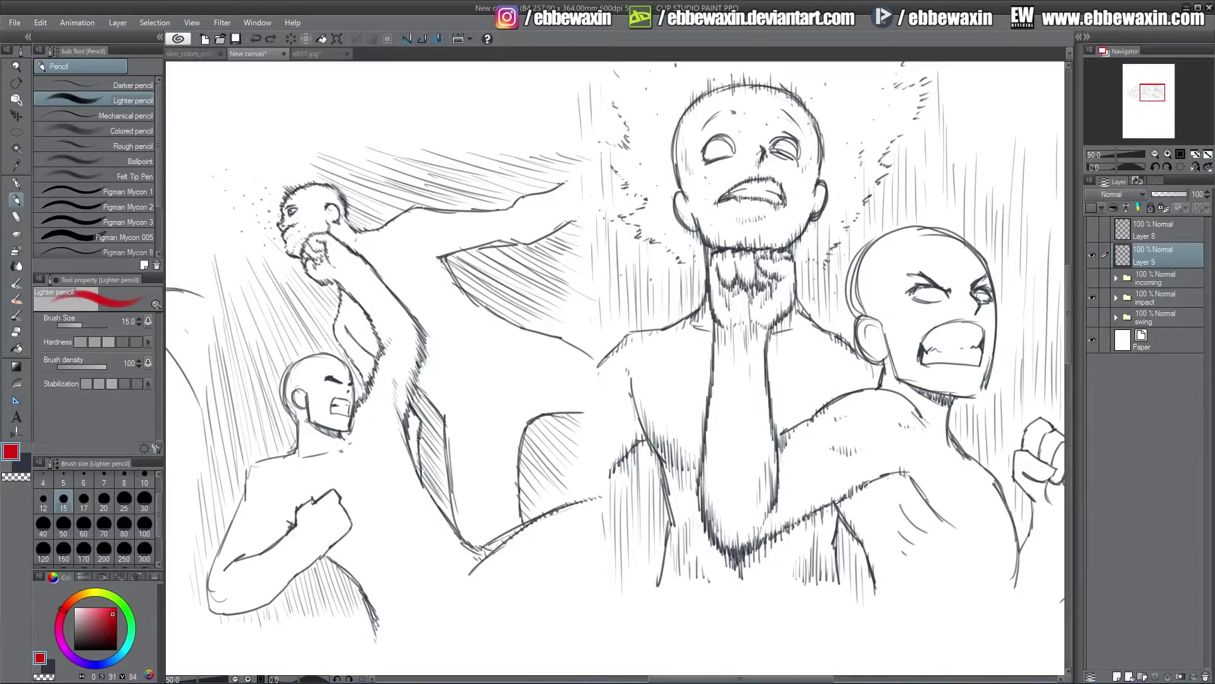
Draw slanted red speed lines from the uppercut fist down along the forearm and across the victim's torso and waist.
left_click_drag(359, 256, 457, 356)
left_click_drag(365, 255, 482, 364)
left_click_drag(416, 319, 469, 387)
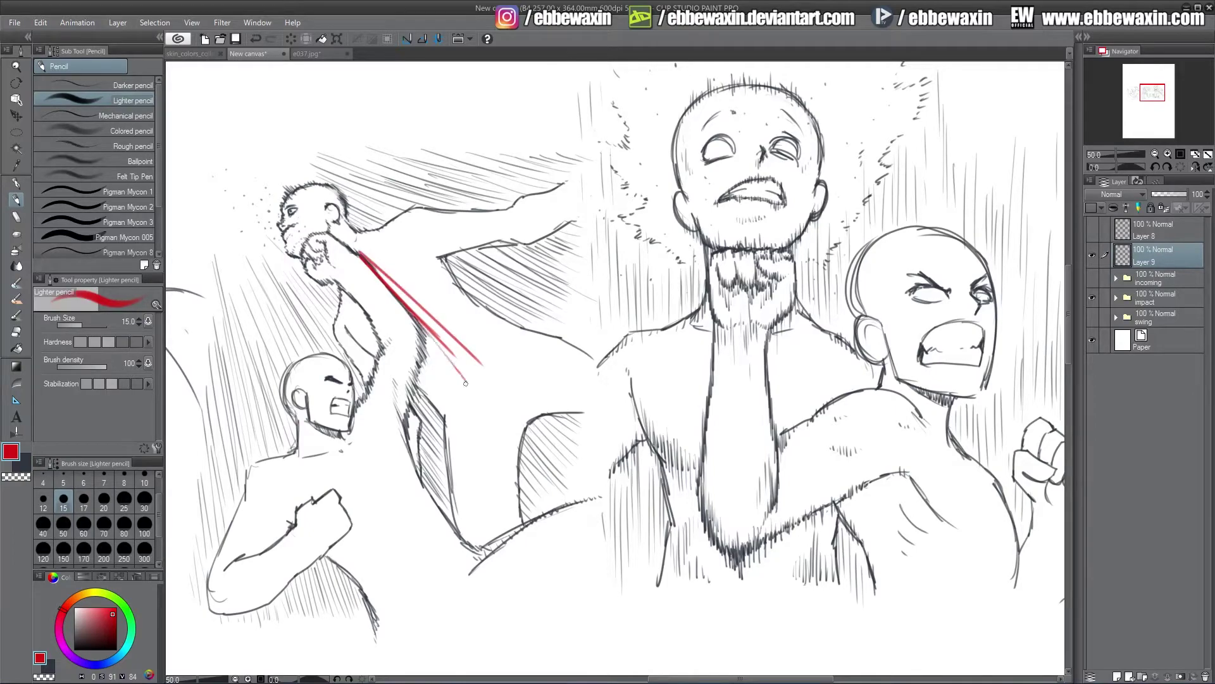
left_click_drag(397, 300, 439, 351)
left_click_drag(444, 359, 482, 403)
left_click_drag(405, 319, 486, 430)
left_click_drag(395, 331, 479, 446)
left_click_drag(395, 338, 492, 511)
left_click_drag(387, 359, 456, 500)
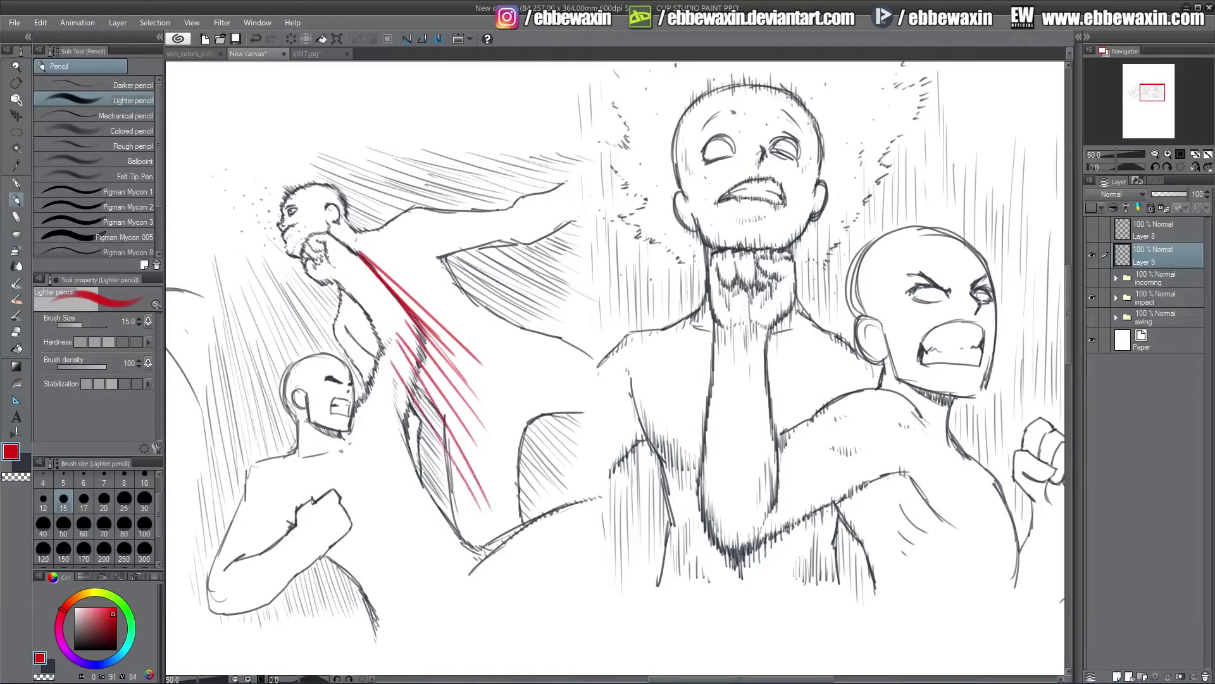
mouse_move(398, 395)
left_mouse_down()
mouse_move(457, 495)
mouse_move(430, 456)
left_mouse_up()
left_click_drag(390, 410, 423, 457)
left_click_drag(398, 347, 440, 404)
left_click_drag(395, 322, 418, 355)
mouse_move(381, 287)
left_mouse_down()
mouse_move(452, 381)
mouse_move(421, 337)
left_mouse_up()
left_click_drag(349, 243, 359, 253)
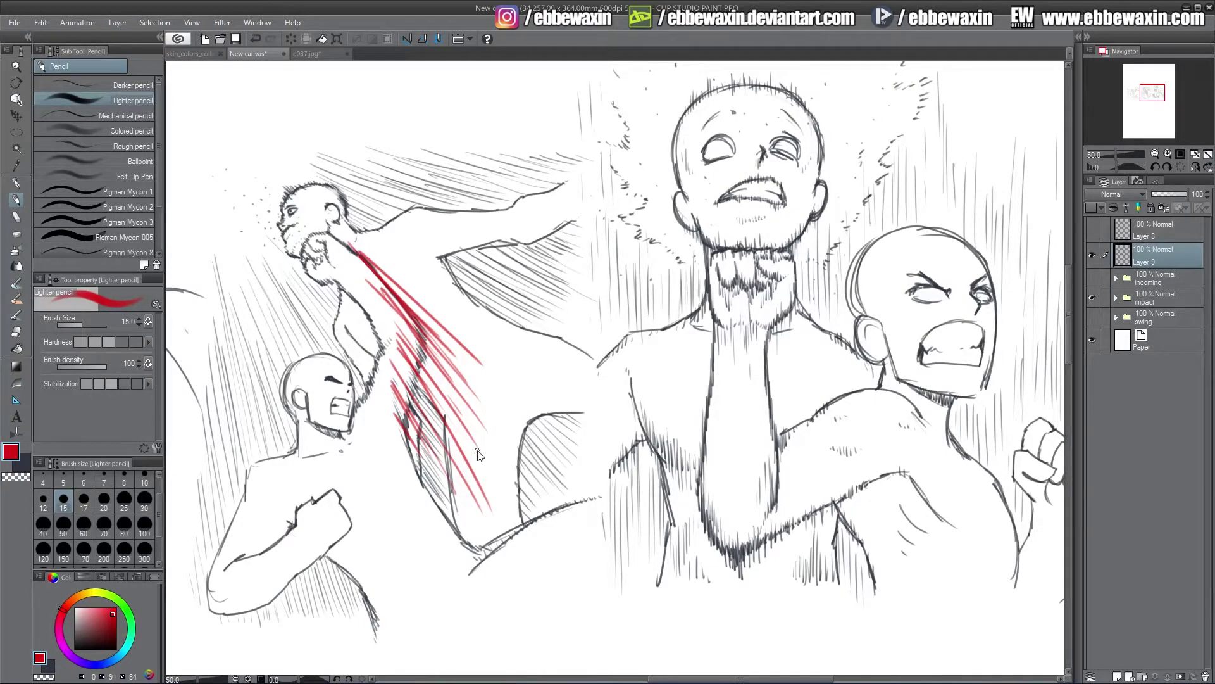
Undo all the slanted red speed lines over the uppercut arm and the victim's torso.
key("ctrl+z")
key("ctrl+z")
key("ctrl+z")
key("ctrl+z")
key("ctrl+z")
key("ctrl+z")
key("ctrl+z")
key("ctrl+z")
key("ctrl+z")
key("ctrl+z")
key("ctrl+z")
key("ctrl+z")
key("ctrl+z")
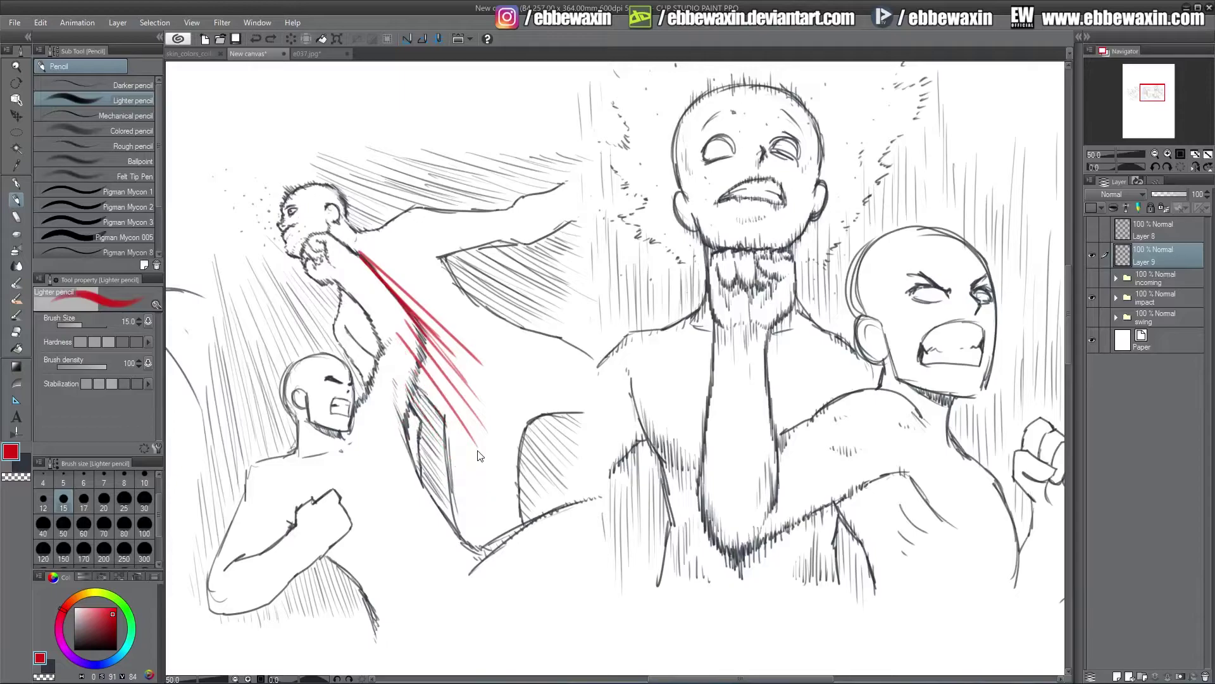
key("ctrl+z")
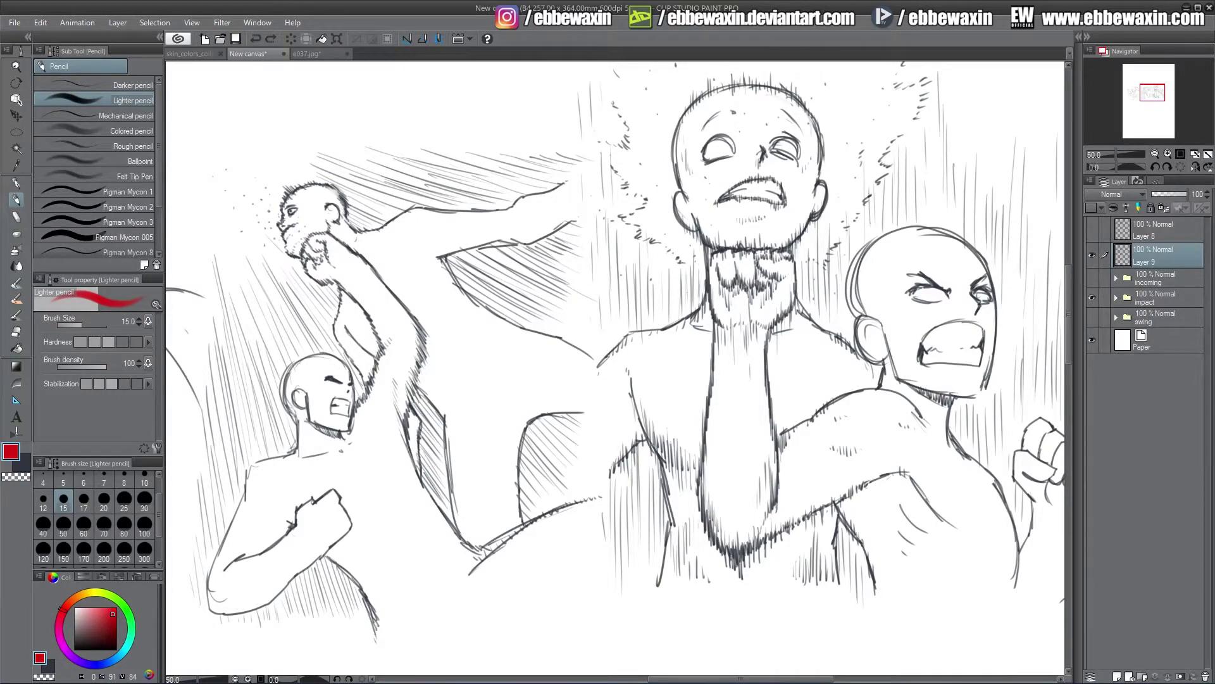
Add short slanted red strokes across the victim's waist, leg and armpit outlines in the uppercut drawing.
left_click_drag(421, 386, 443, 415)
mouse_move(500, 479)
left_mouse_down()
mouse_move(530, 509)
mouse_move(524, 486)
left_mouse_up()
left_click_drag(502, 450, 521, 470)
left_click_drag(500, 407, 524, 430)
left_click_drag(498, 422, 518, 443)
left_click_drag(518, 404, 563, 447)
left_click_drag(429, 254, 494, 311)
left_click_drag(443, 283, 486, 337)
left_click_drag(453, 326, 476, 345)
left_click_drag(457, 345, 472, 358)
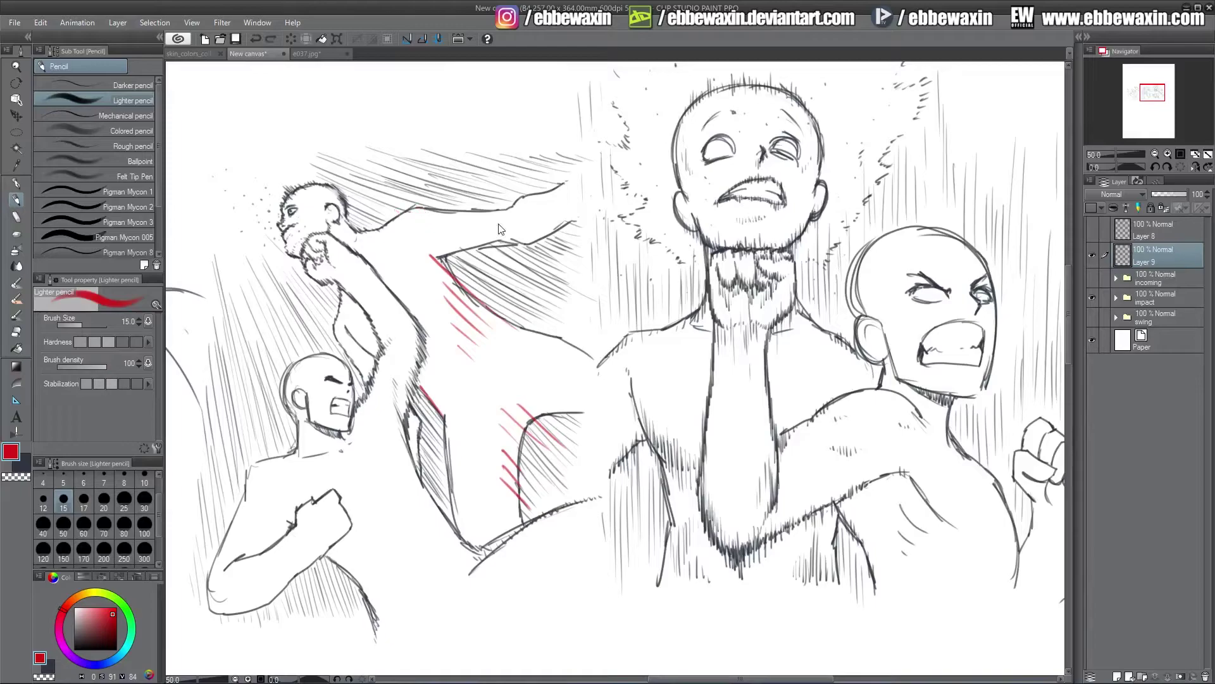
Undo the short red strokes on the victim's waist, leg and armpit outlines.
key("ctrl+z")
key("ctrl+z")
key("ctrl+z")
key("ctrl+z")
key("ctrl+z")
key("ctrl+z")
key("ctrl+z")
key("ctrl+z")
key("ctrl+z")
key("ctrl+z")
key("ctrl+z")
key("ctrl+z")
key("ctrl+z")
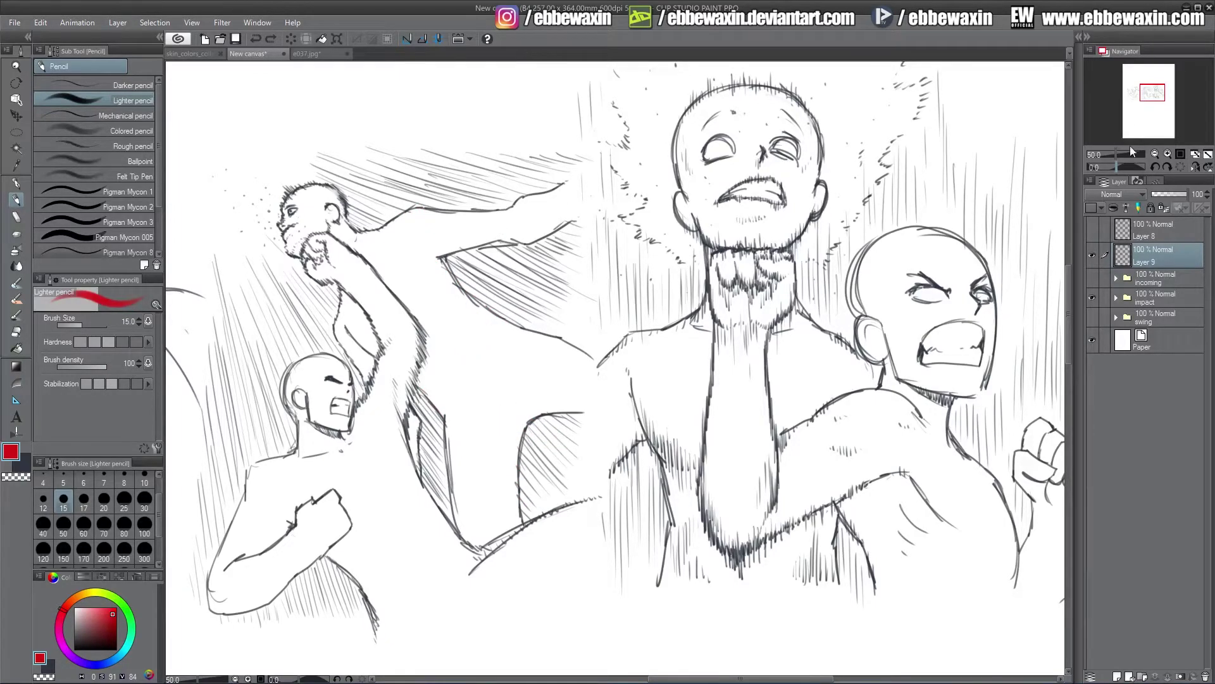
Mark the fist and the struck head in red on the front-view uppercut drawing, and undo the marks.
left_click_drag(1152, 94, 1160, 93)
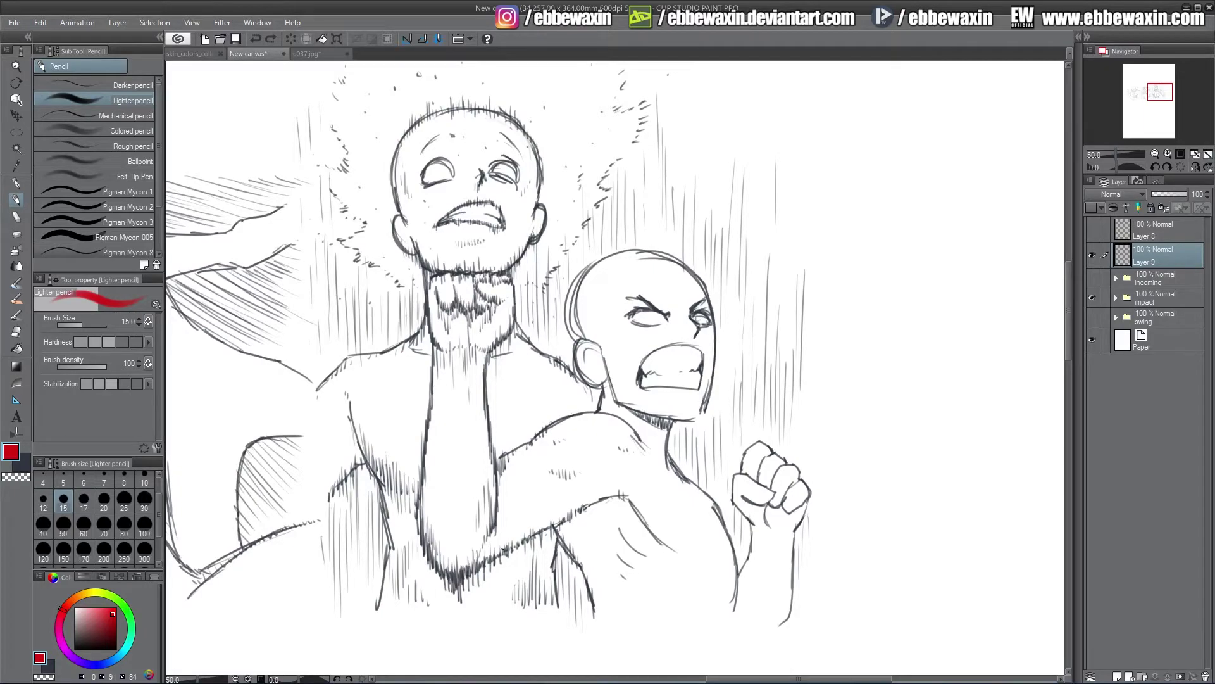
left_click_drag(500, 302, 497, 300)
left_click_drag(489, 106, 471, 114)
key("ctrl+z")
key("ctrl+z")
key("ctrl+z")
Draw an upward red arrow beside the victim's neck and mark both ears with short red strokes.
mouse_move(406, 417)
left_mouse_down()
mouse_move(398, 265)
mouse_move(408, 298)
left_mouse_up()
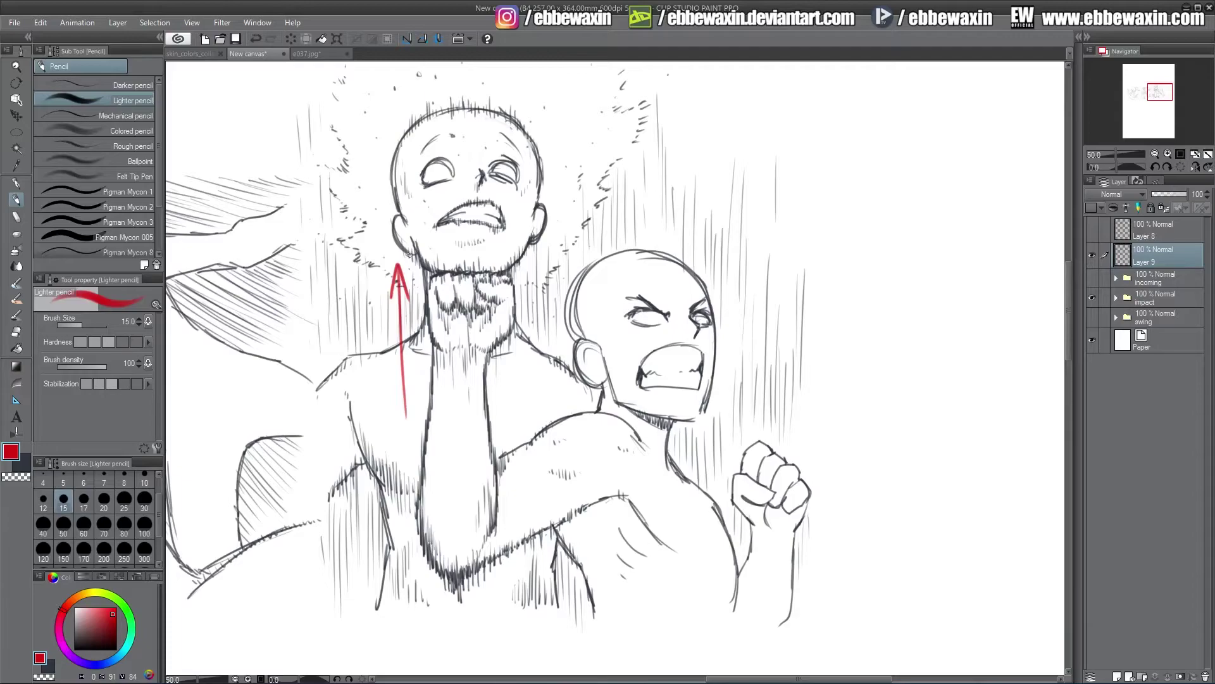
left_click_drag(409, 248, 411, 290)
mouse_move(393, 221)
left_mouse_down()
mouse_move(408, 218)
mouse_move(416, 292)
mouse_move(405, 273)
left_mouse_up()
left_click_drag(402, 252, 401, 261)
left_click_drag(522, 257, 522, 286)
mouse_move(528, 242)
left_mouse_down()
mouse_move(526, 269)
mouse_move(543, 199)
mouse_move(539, 211)
left_mouse_up()
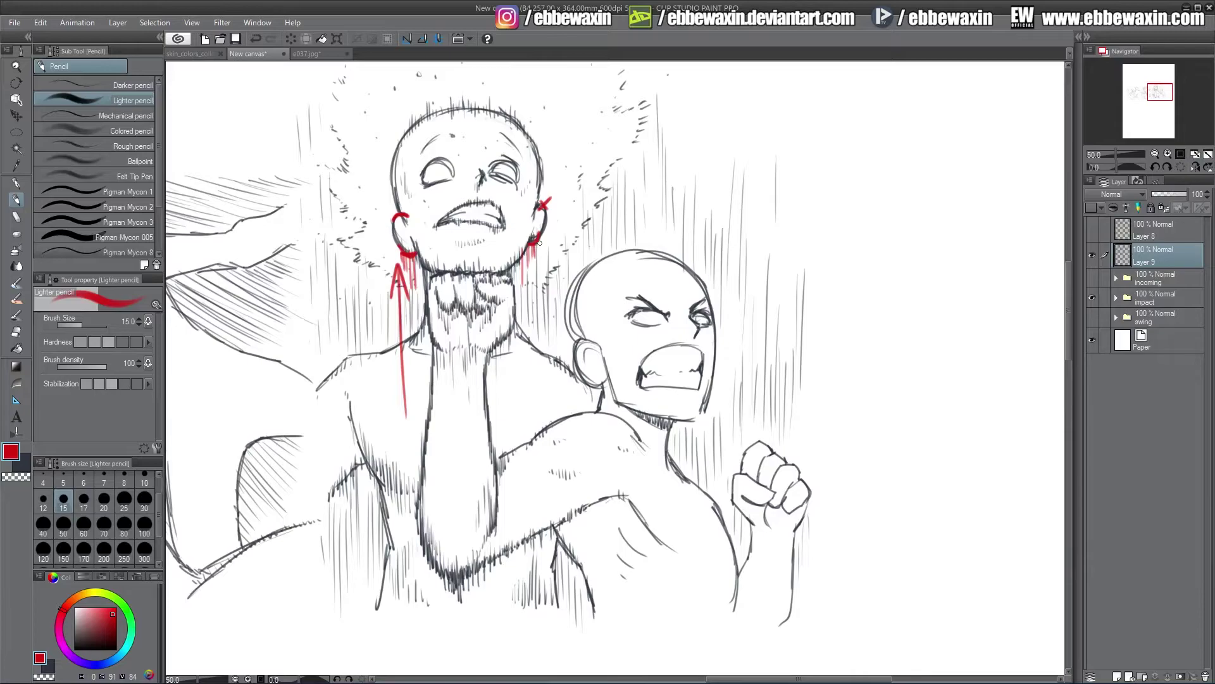
Undo the red arrow and the ear marks on the front-view uppercut drawing.
key("ctrl+z")
key("ctrl+z")
key("ctrl+z")
key("ctrl+z")
key("ctrl+z")
key("ctrl+z")
key("ctrl+z")
key("ctrl+z")
key("ctrl+z")
key("ctrl+z")
key("ctrl+z")
key("ctrl+z")
key("ctrl+z")
key("ctrl+z")
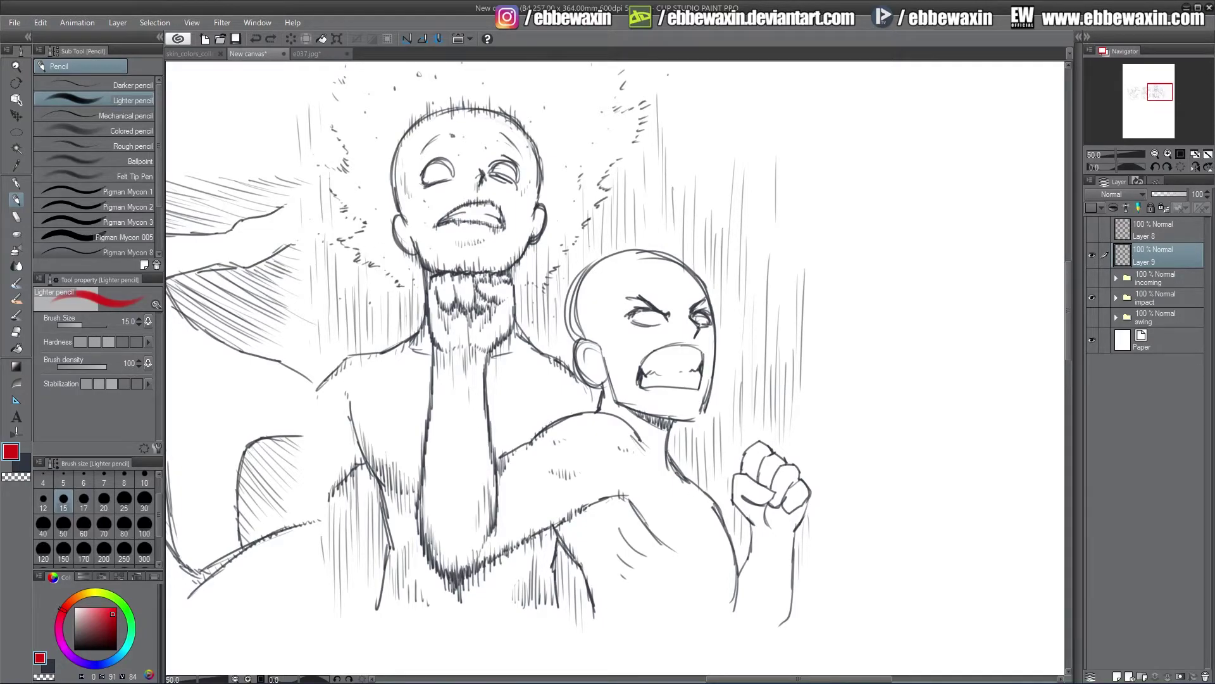
Mark the impact burst around the struck head in red and undo the marks.
left_click_drag(397, 284, 395, 282)
left_click_drag(332, 245, 344, 240)
key("ctrl+z")
key("ctrl+z")
Hide the impact folder and show the swing folder, framing the laughing-mouthed struck head beside the standing attacker.
left_click(1155, 154)
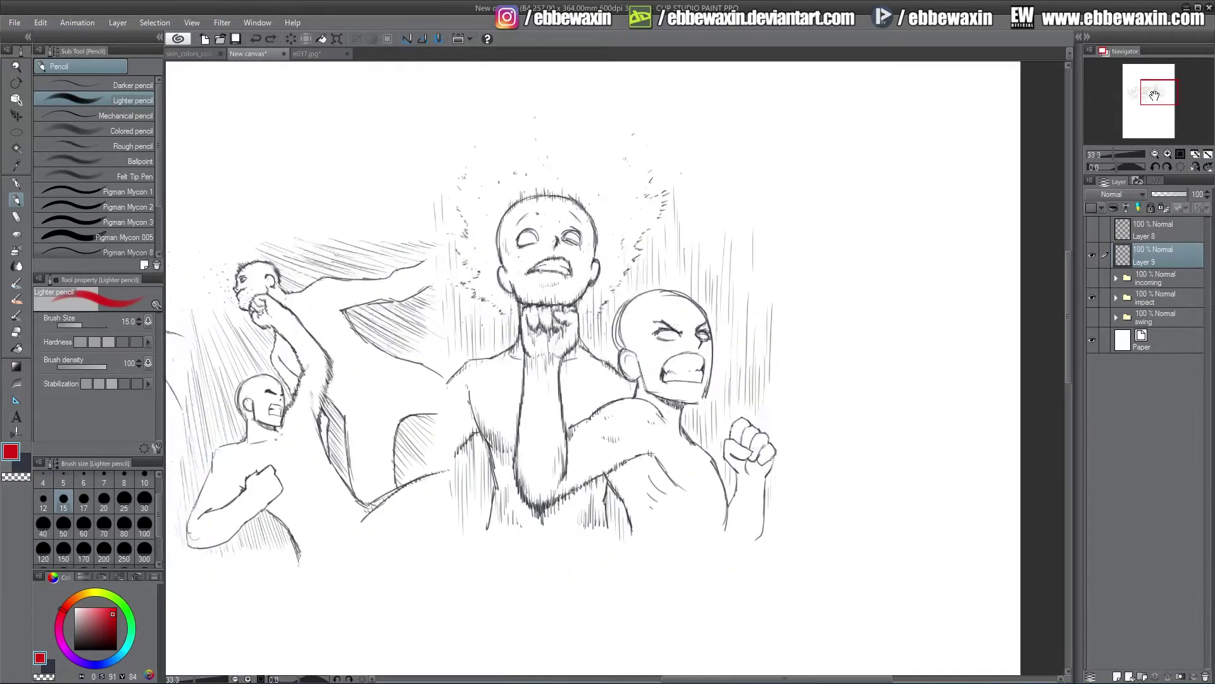
left_click_drag(1154, 95, 1145, 102)
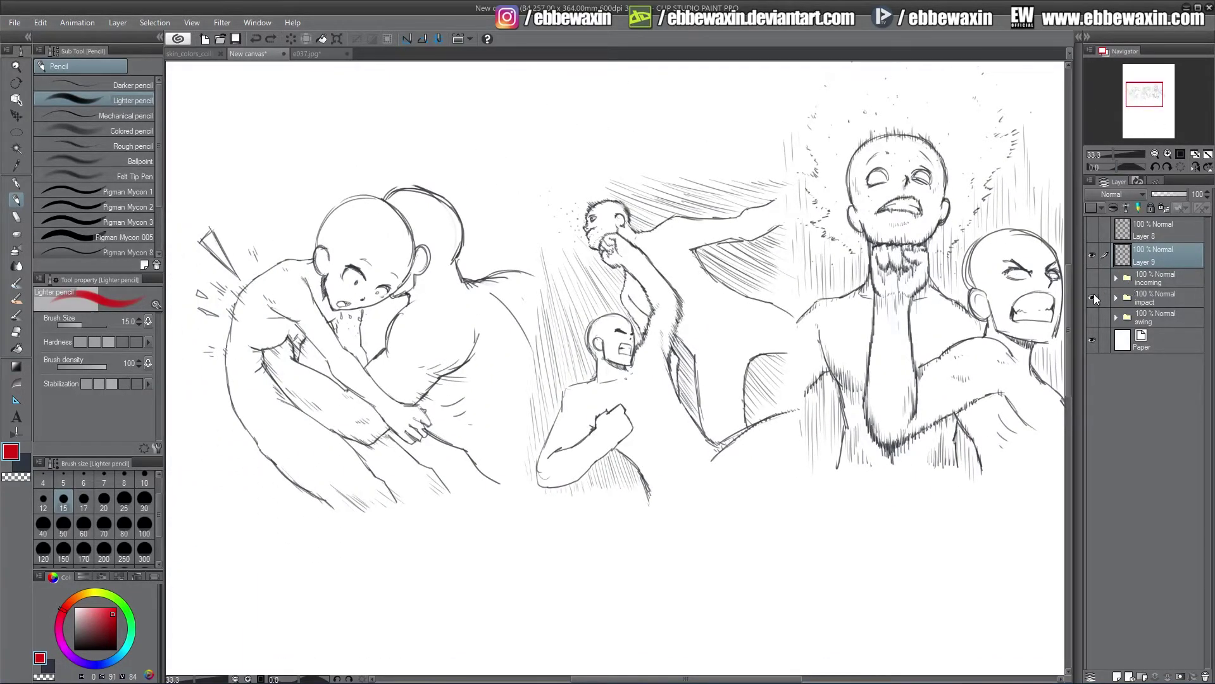
left_click(1093, 295)
left_click(1093, 318)
left_click_drag(1144, 99, 1143, 117)
scroll(1146, 117, "up", 1)
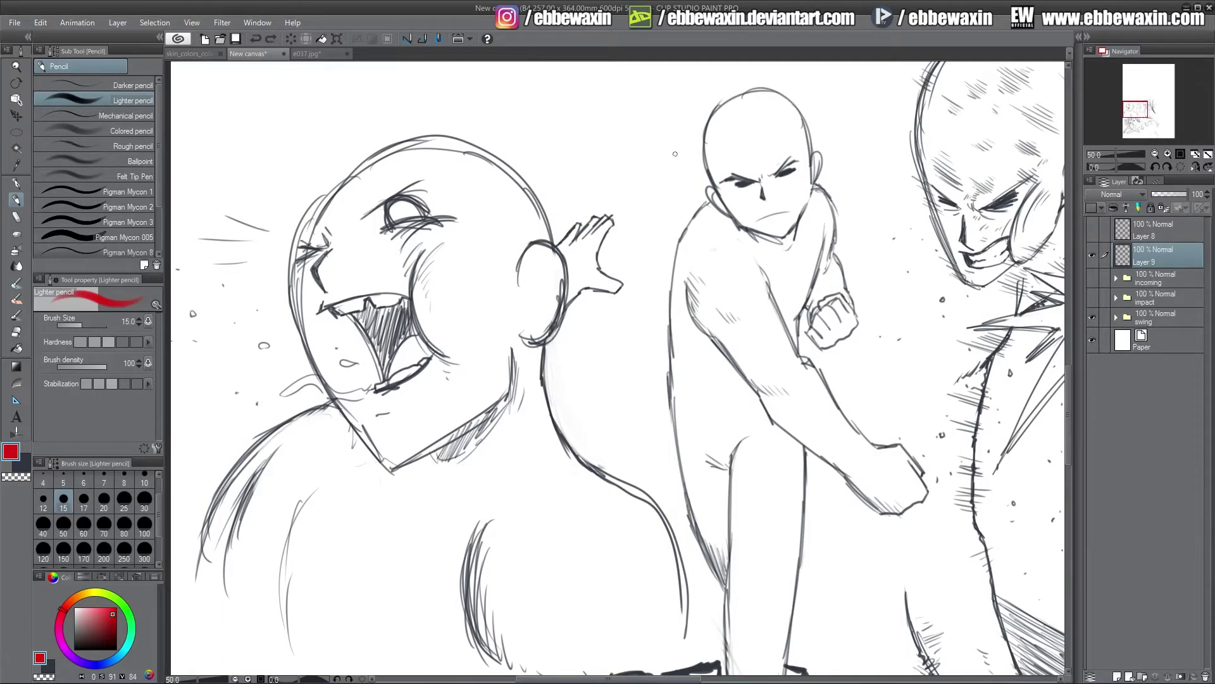
Sketch a curved red swing path from above the attacker's shoulder down to the lowered fist, and undo it.
mouse_move(675, 153)
left_mouse_down()
mouse_move(640, 146)
mouse_move(478, 205)
mouse_move(646, 395)
mouse_move(906, 454)
mouse_move(858, 455)
mouse_move(595, 228)
mouse_move(650, 88)
left_mouse_up()
key("ctrl+z")
mouse_move(566, 105)
left_mouse_down()
mouse_move(653, 401)
mouse_move(732, 456)
left_mouse_up()
mouse_move(559, 221)
left_mouse_down()
mouse_move(674, 246)
mouse_move(663, 315)
left_mouse_up()
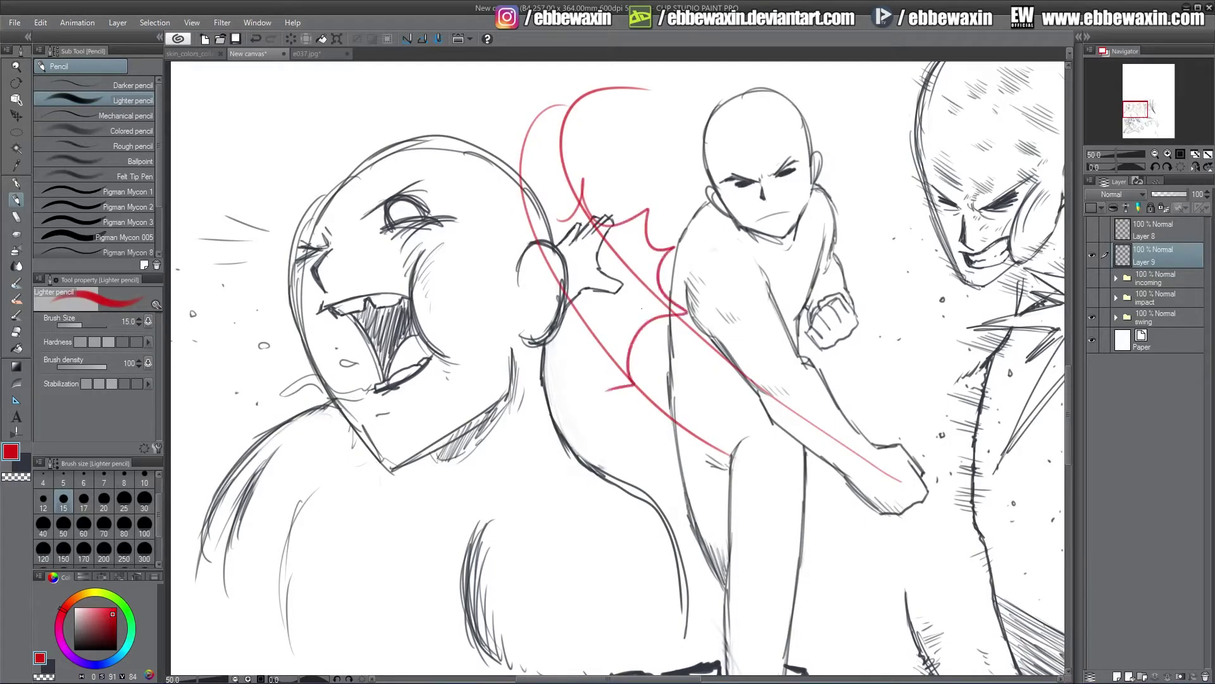
key("ctrl+z")
key("ctrl+z")
key("ctrl+z")
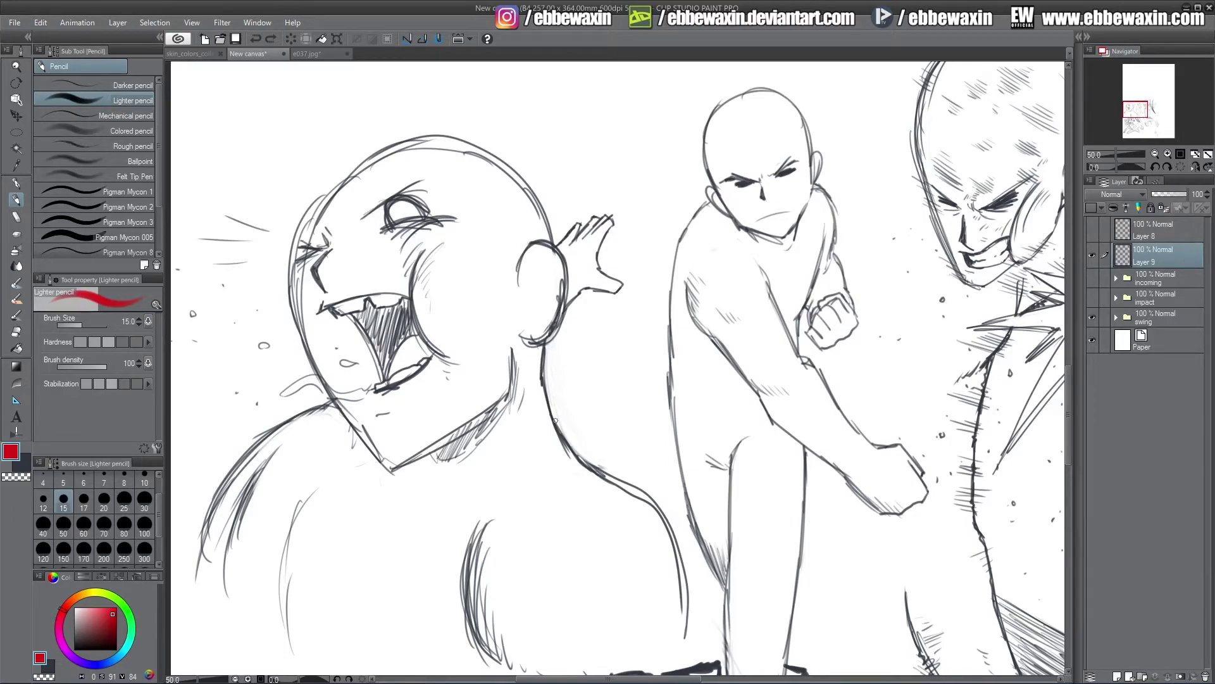
Trace the struck victim's cheek crease and the line under the eye in red, and undo the strokes.
mouse_move(433, 236)
left_mouse_down()
mouse_move(410, 316)
mouse_move(432, 353)
left_mouse_up()
left_click_drag(436, 238, 430, 349)
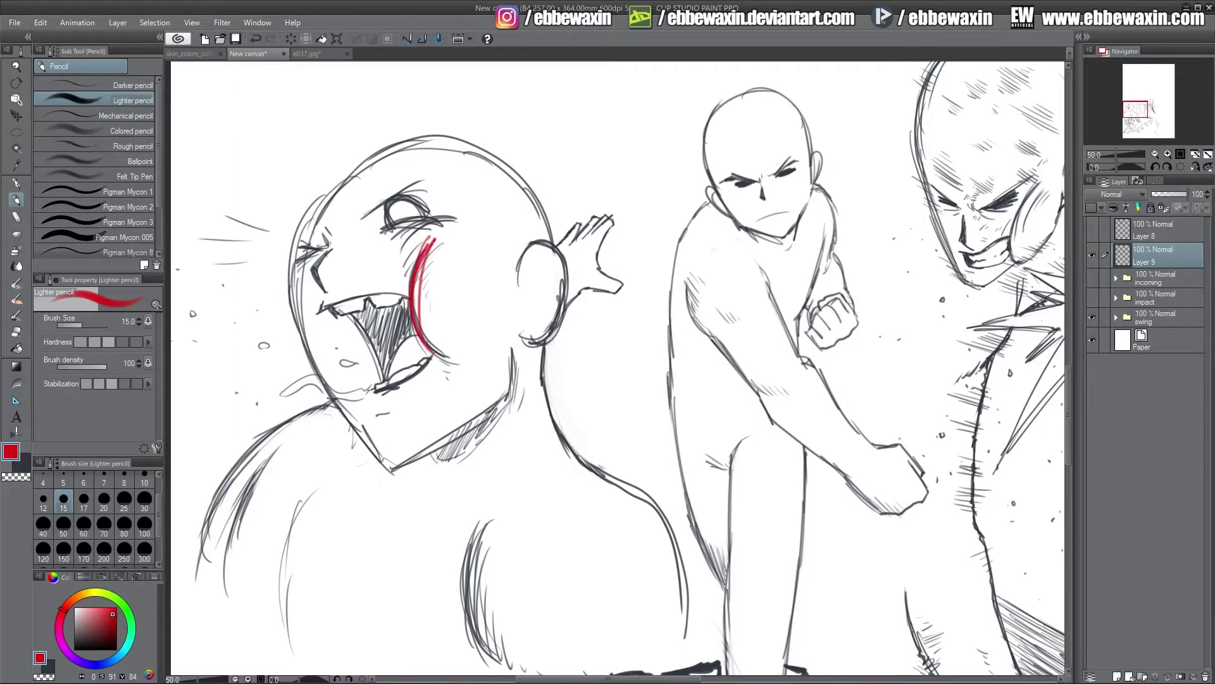
left_click_drag(383, 240, 430, 220)
left_click_drag(403, 220, 456, 218)
key("ctrl+z")
key("ctrl+z")
key("ctrl+z")
key("ctrl+z")
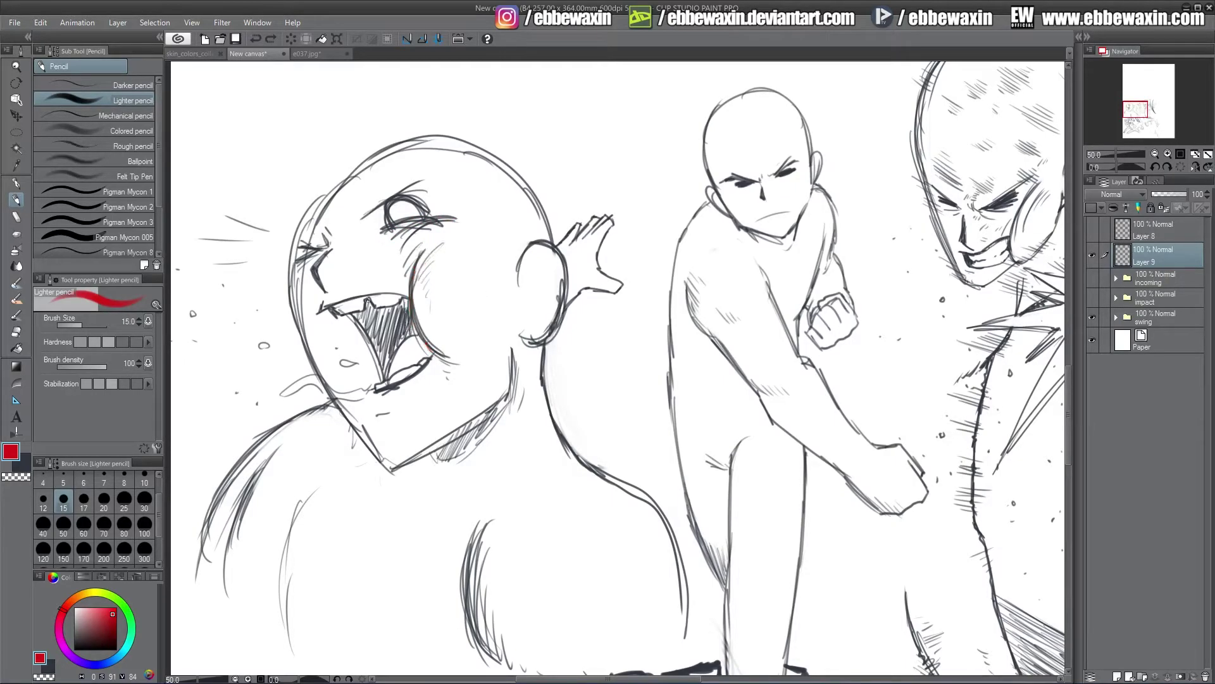
Mark the victim's mouth and outline the spit flying from it in red, undoing each mark.
left_click_drag(369, 299, 369, 302)
key("ctrl+z")
mouse_move(362, 385)
left_mouse_down()
mouse_move(325, 376)
mouse_move(277, 386)
mouse_move(342, 399)
left_mouse_up()
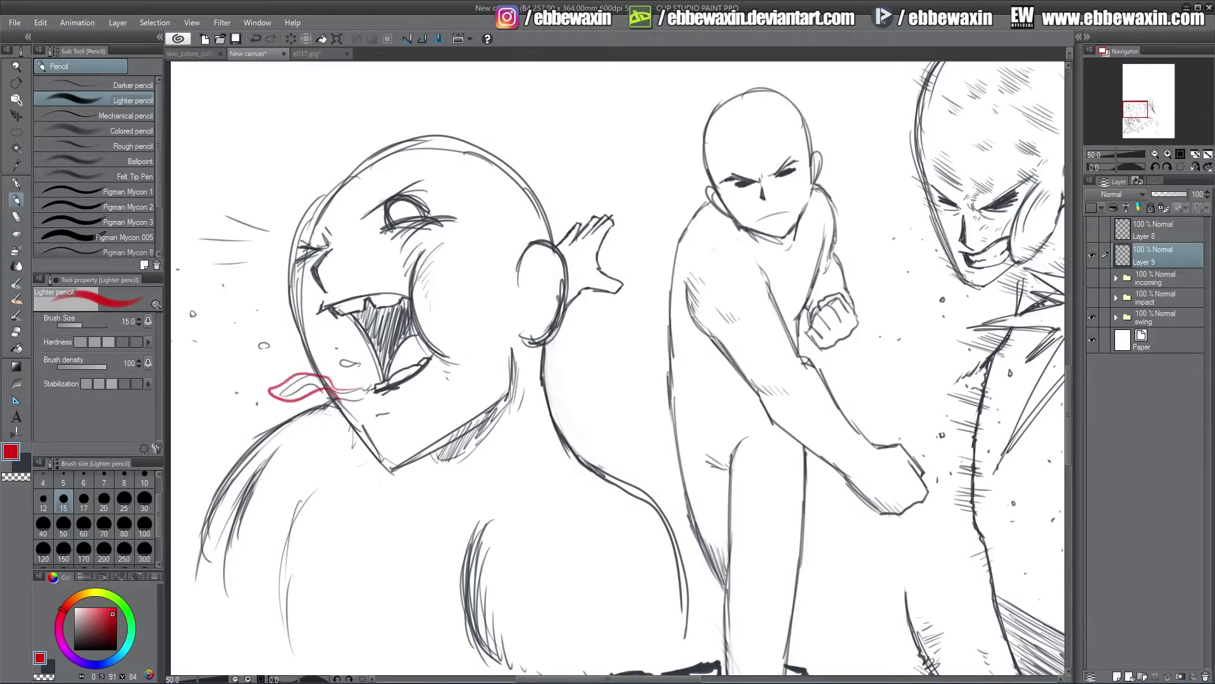
left_click_drag(330, 342, 256, 346)
key("ctrl+z")
key("ctrl+z")
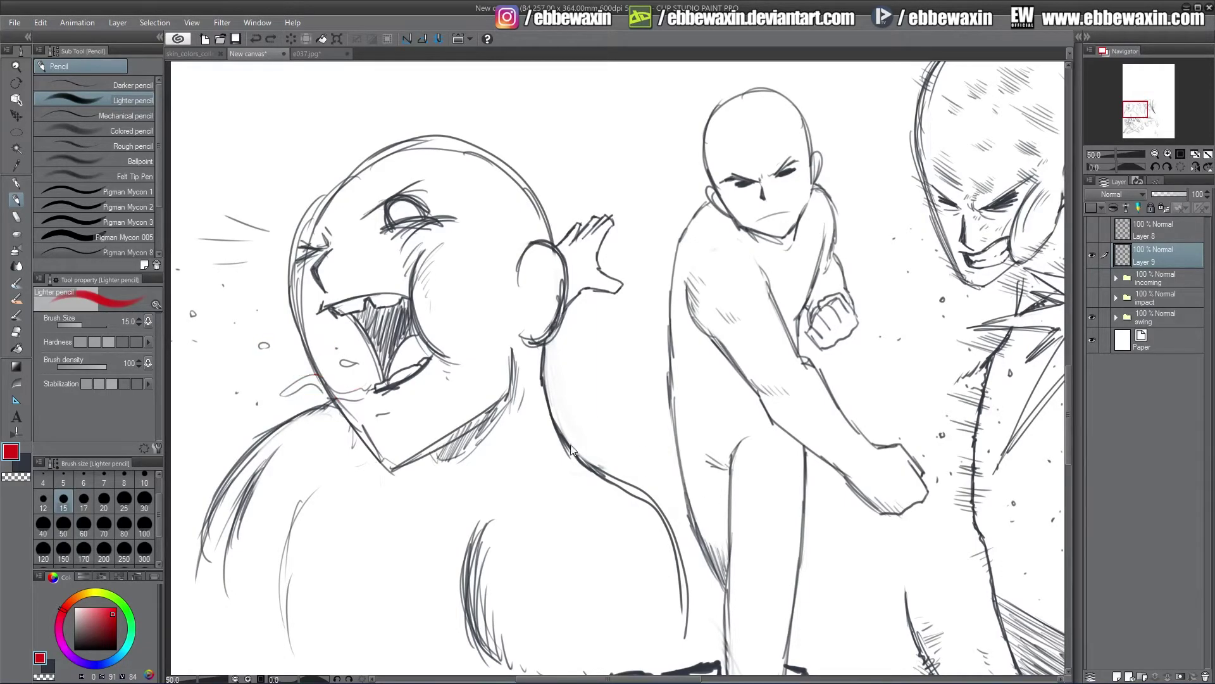
key("ctrl+z")
Trace red speed lines through the dark curved swing trail beside the impact burst, and undo them.
left_click_drag(1139, 110, 1157, 110)
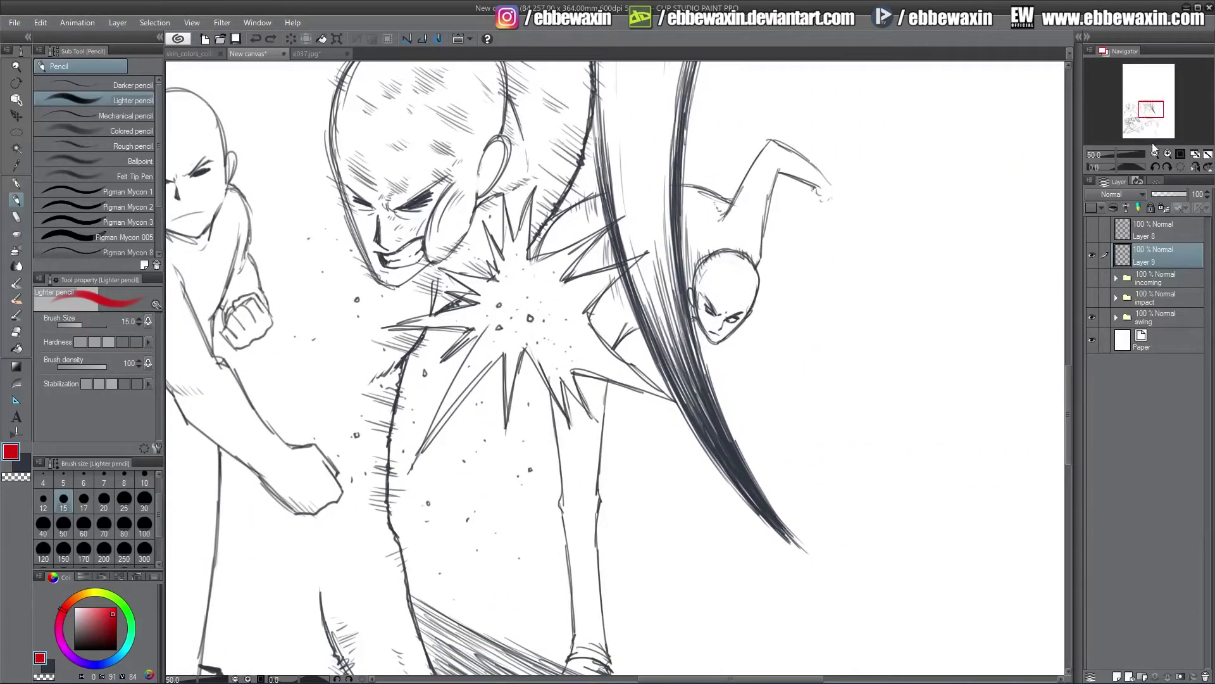
left_click(1116, 159)
left_click_drag(1140, 117, 1116, 153)
left_click_drag(1140, 111, 1140, 112)
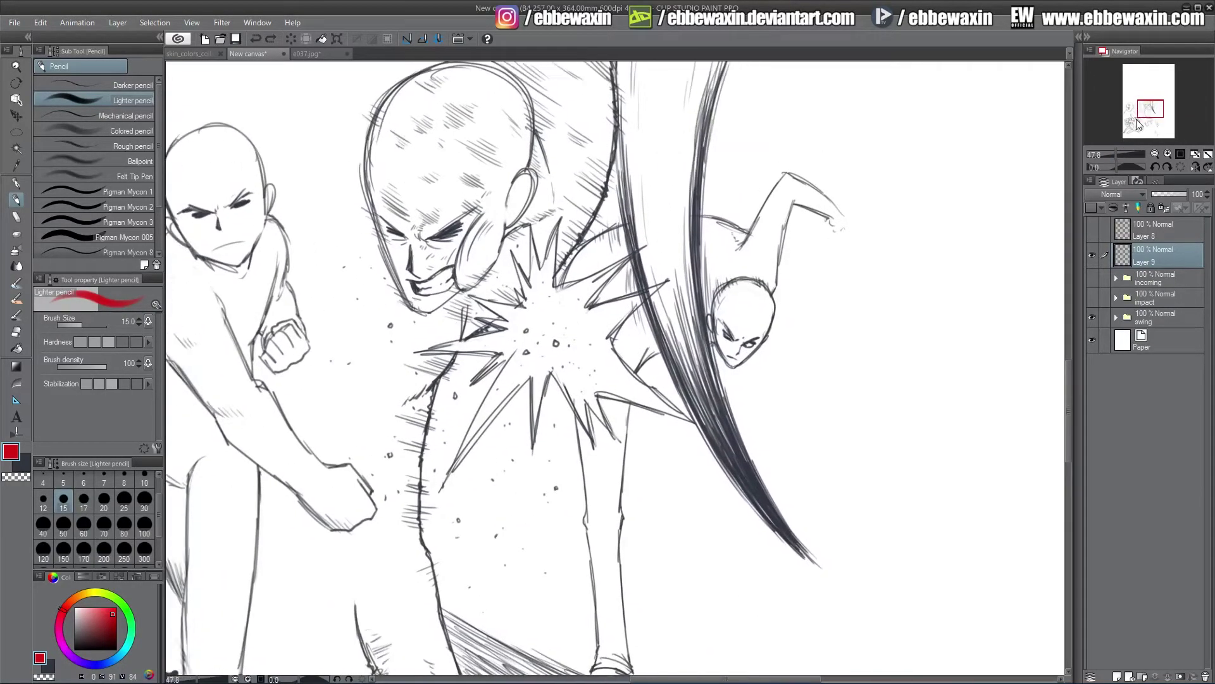
left_click(1114, 155)
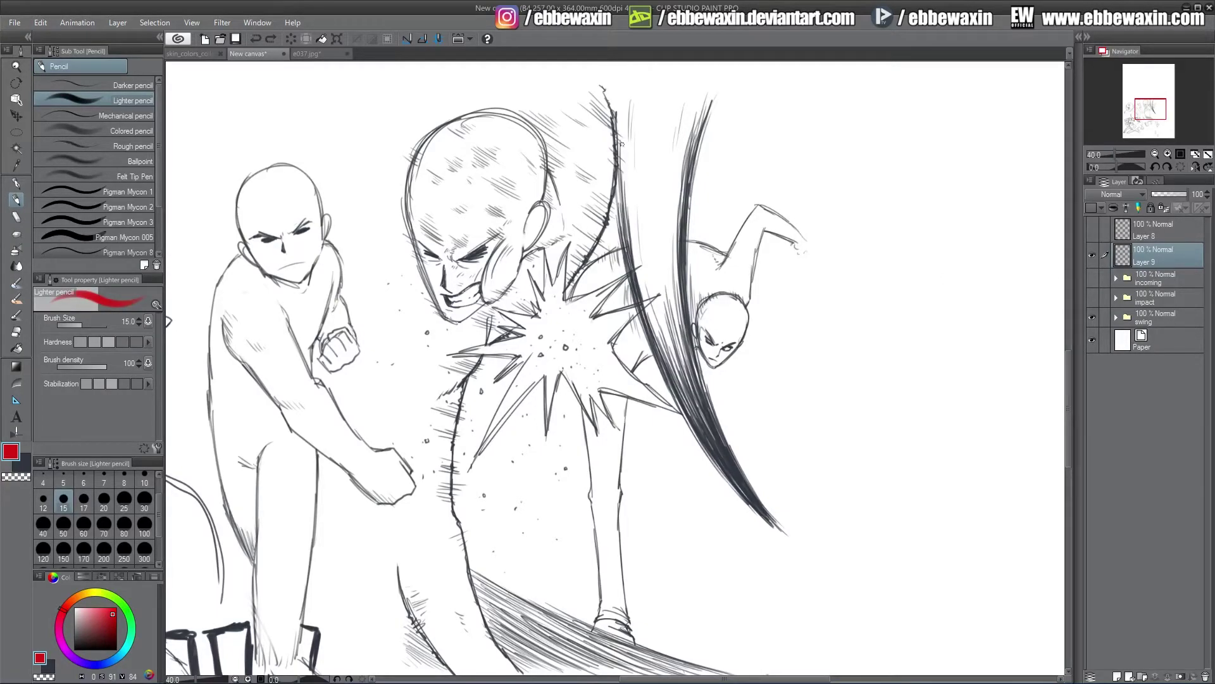
left_click_drag(619, 132, 728, 494)
left_click_drag(655, 311, 695, 414)
left_click_drag(676, 338, 716, 441)
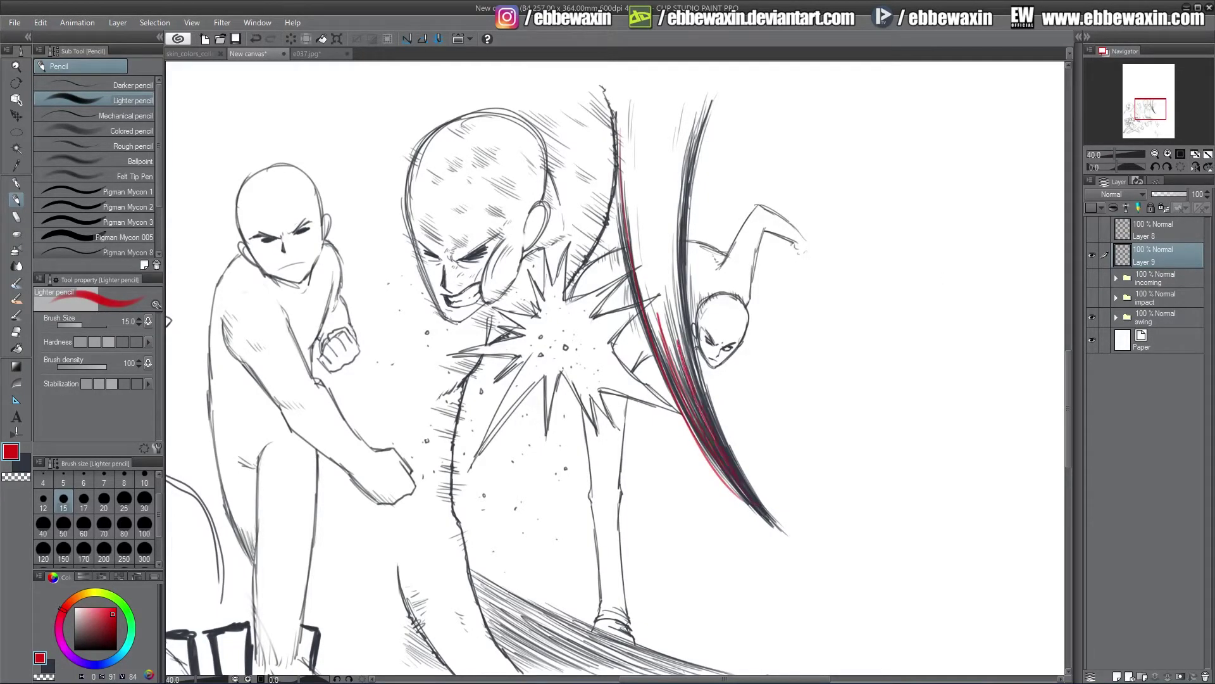
left_click_drag(686, 164, 677, 351)
key("ctrl+z")
key("ctrl+z")
key("ctrl+z")
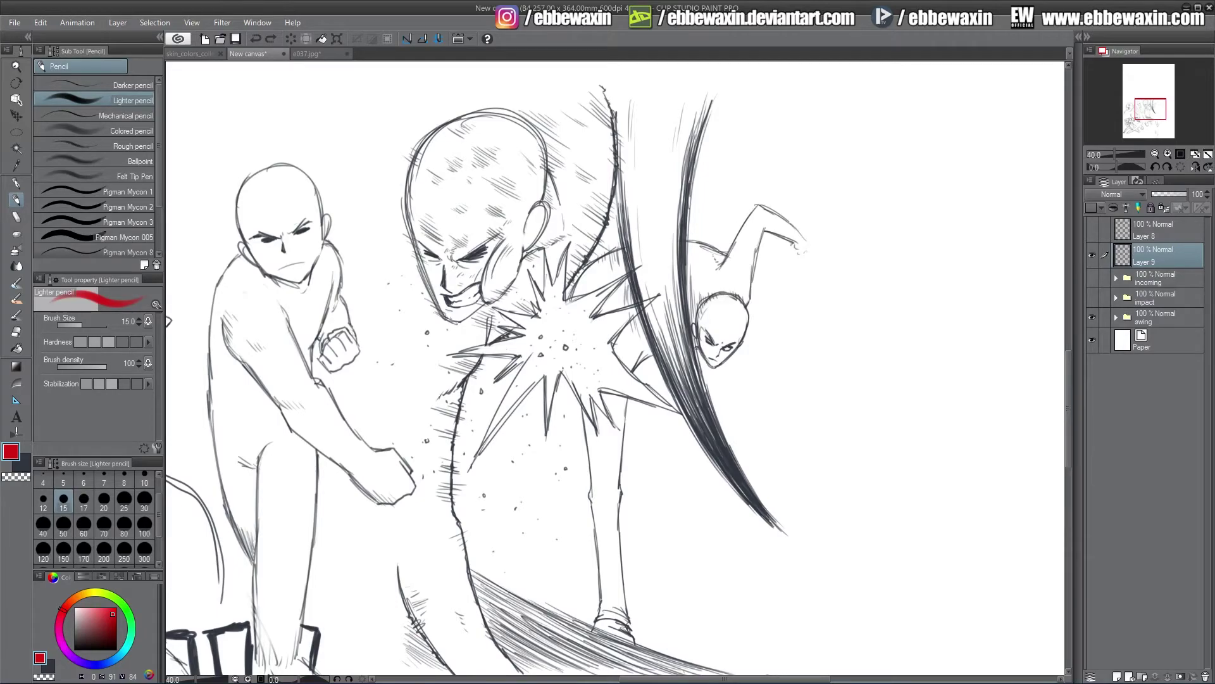
Mark the struck victim's cheek near the ear in red and undo the mark.
mouse_move(496, 252)
left_mouse_down()
mouse_move(490, 297)
mouse_move(499, 287)
left_mouse_up()
key("ctrl+z")
key("ctrl+z")
Trace both edges of the dark swing trail in red, fill its lower tip, and undo the strokes.
mouse_move(616, 168)
left_mouse_down()
mouse_move(725, 480)
mouse_move(758, 514)
left_mouse_up()
left_click_drag(609, 188, 709, 460)
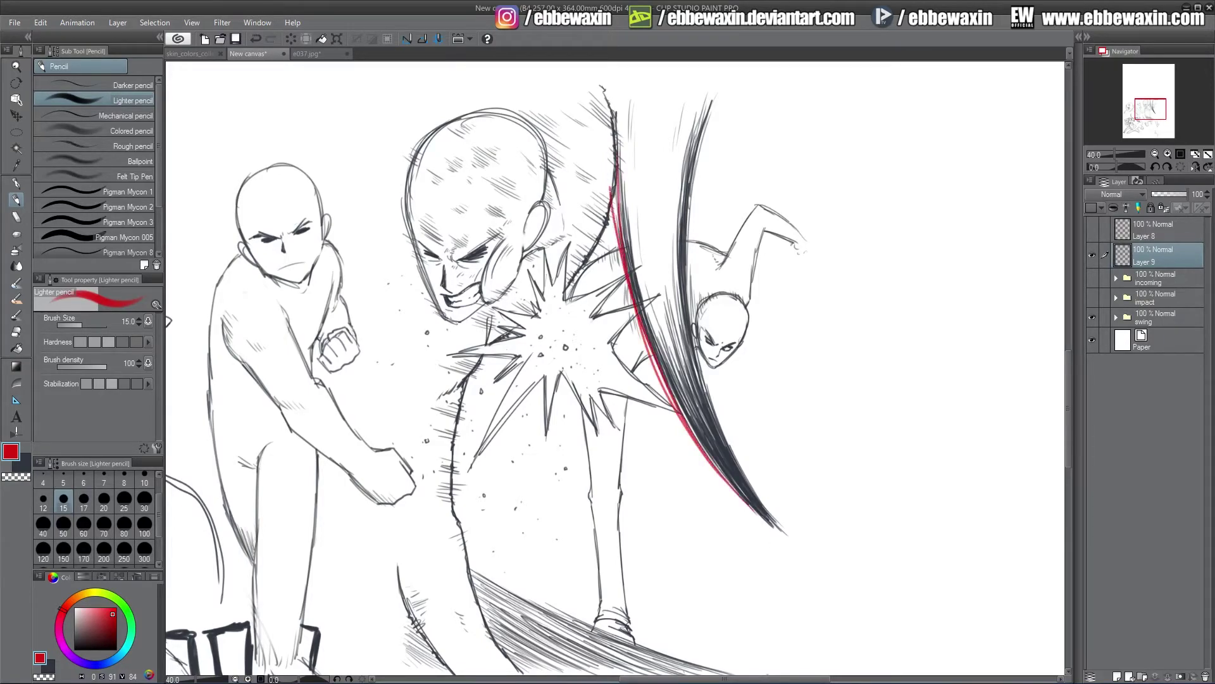
mouse_move(698, 123)
left_mouse_down()
mouse_move(683, 209)
mouse_move(719, 426)
left_mouse_up()
left_click_drag(671, 395, 750, 501)
left_click_drag(728, 452, 785, 524)
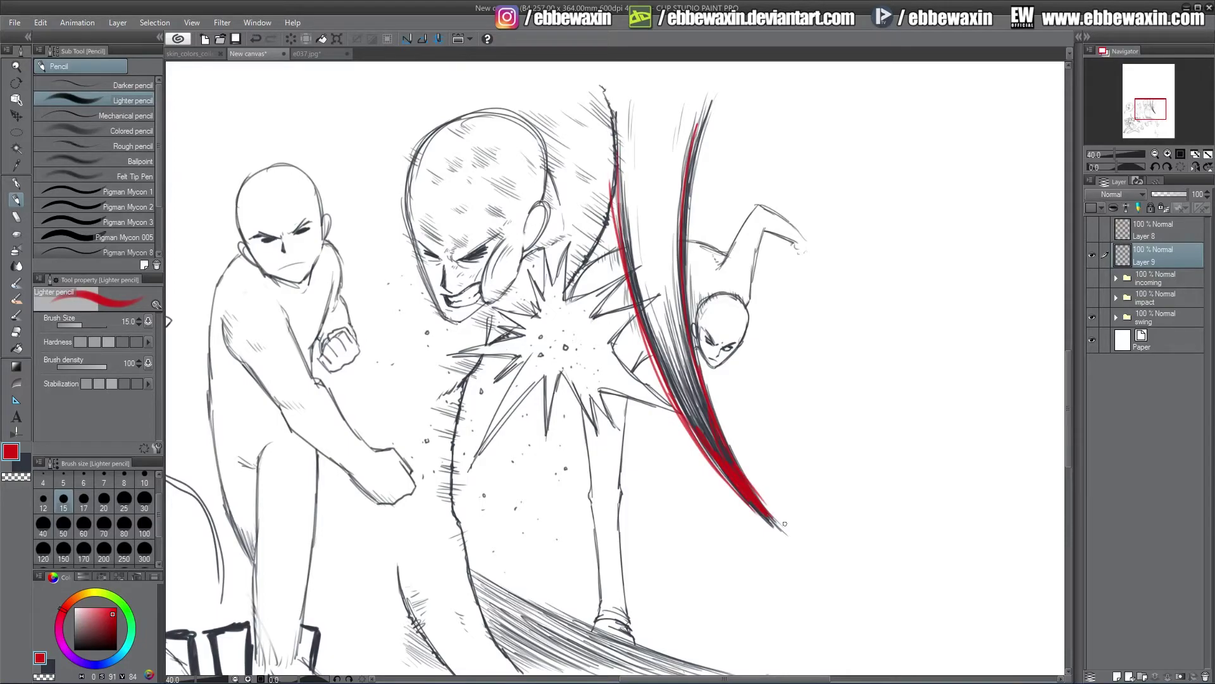
key("ctrl+z")
key("ctrl+z")
key("ctrl+z")
key("ctrl+z")
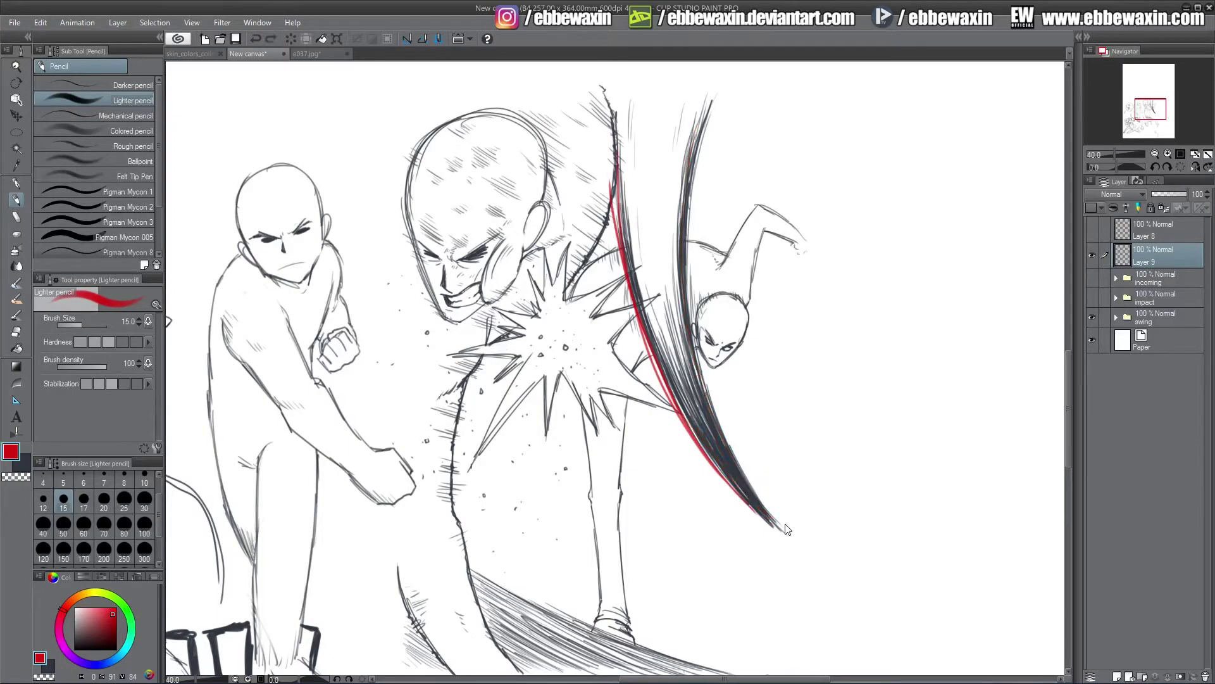
key("ctrl+z")
key("ctrl+z")
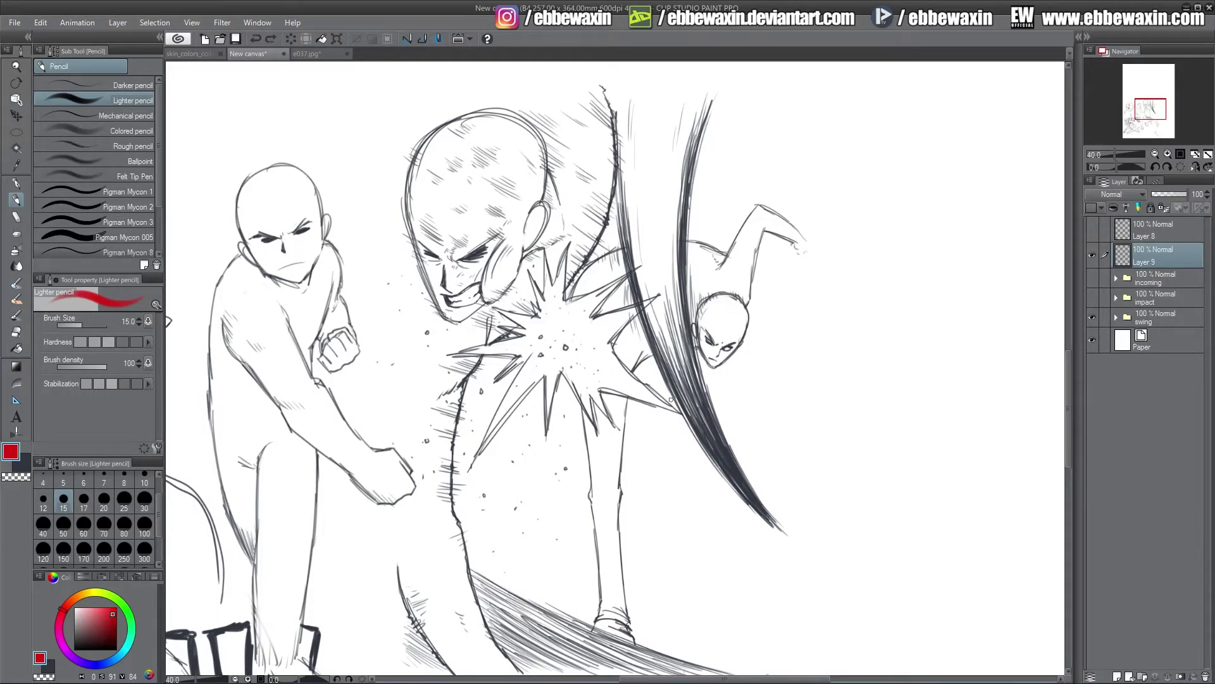
Mark the figures' heads and the bent-over body in red on the drawing with the sound-effect lettering, undoing each mark.
left_click_drag(1145, 107, 1143, 111)
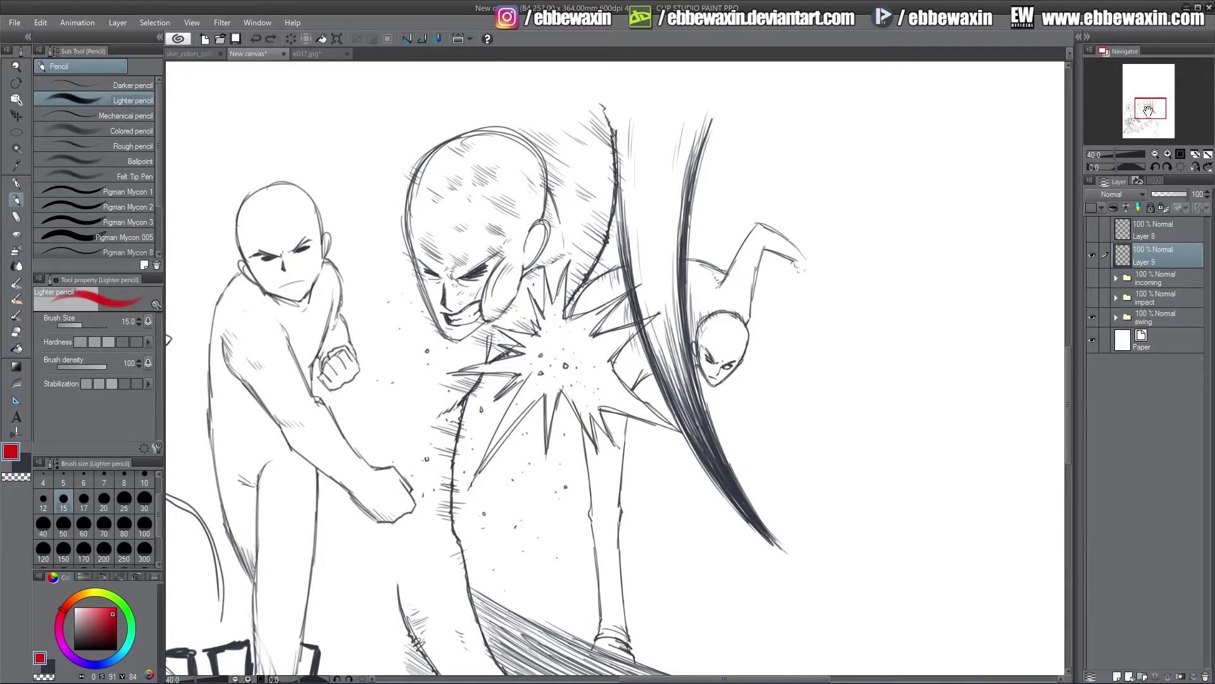
left_click_drag(1149, 104, 1147, 104)
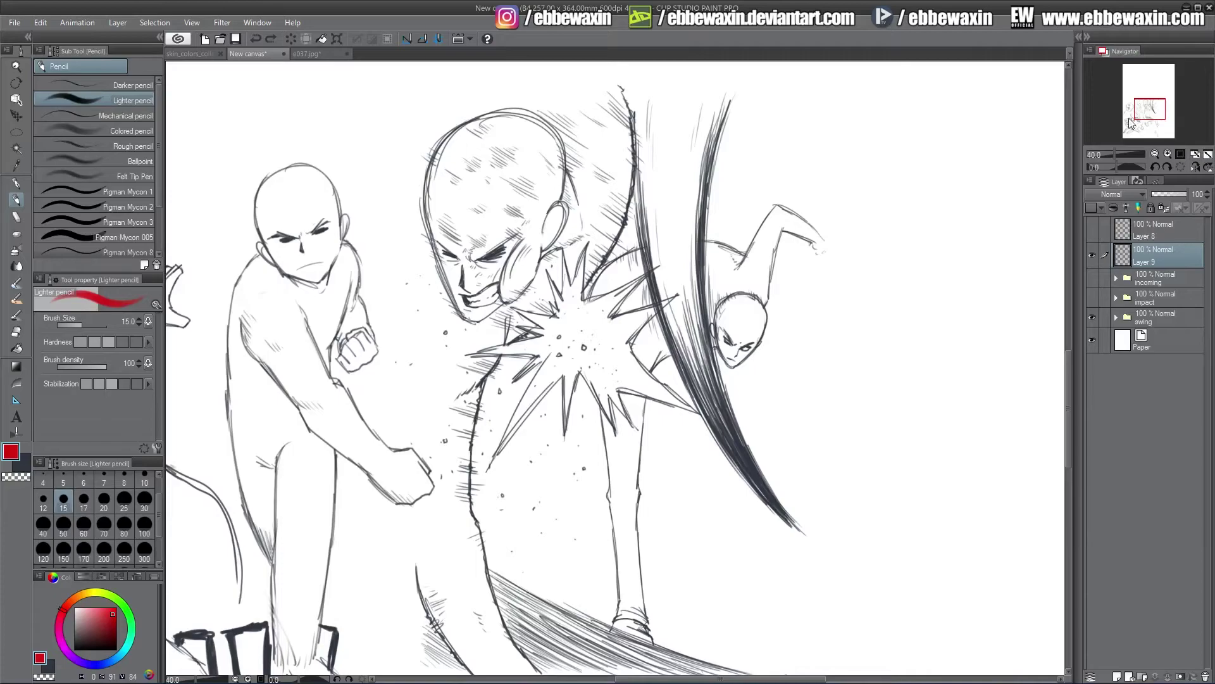
left_click_drag(1148, 111, 1130, 130)
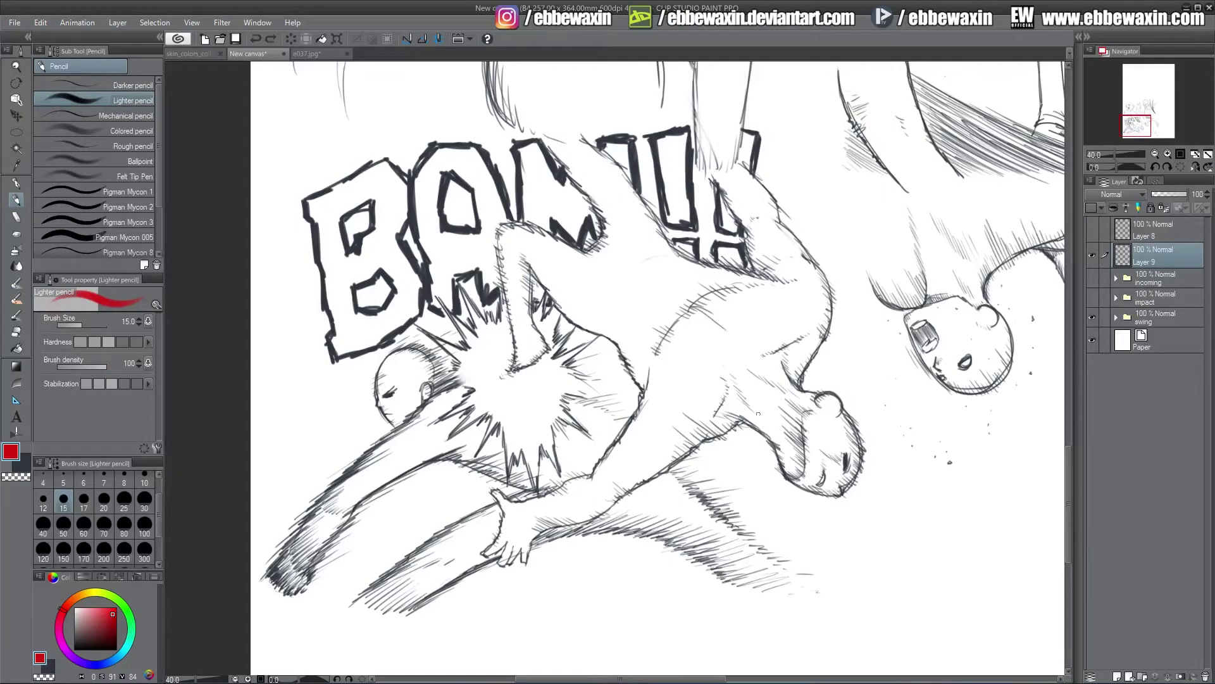
mouse_move(759, 413)
left_mouse_down()
mouse_move(658, 335)
mouse_move(383, 442)
left_mouse_up()
key("ctrl+z")
mouse_move(753, 356)
left_mouse_down()
mouse_move(468, 342)
mouse_move(304, 507)
mouse_move(359, 460)
mouse_move(803, 345)
left_mouse_up()
key("ctrl+z")
key("ctrl+z")
key("ctrl+z")
Mark the impact burst and trace the hatched limb sweeping away beneath it in red, undoing both.
mouse_move(462, 381)
left_mouse_down()
mouse_move(440, 355)
mouse_move(530, 303)
mouse_move(588, 380)
mouse_move(493, 429)
mouse_move(460, 384)
left_mouse_up()
key("ctrl+z")
mouse_move(400, 431)
left_mouse_down()
mouse_move(310, 503)
mouse_move(286, 552)
mouse_move(320, 551)
mouse_move(359, 502)
left_mouse_up()
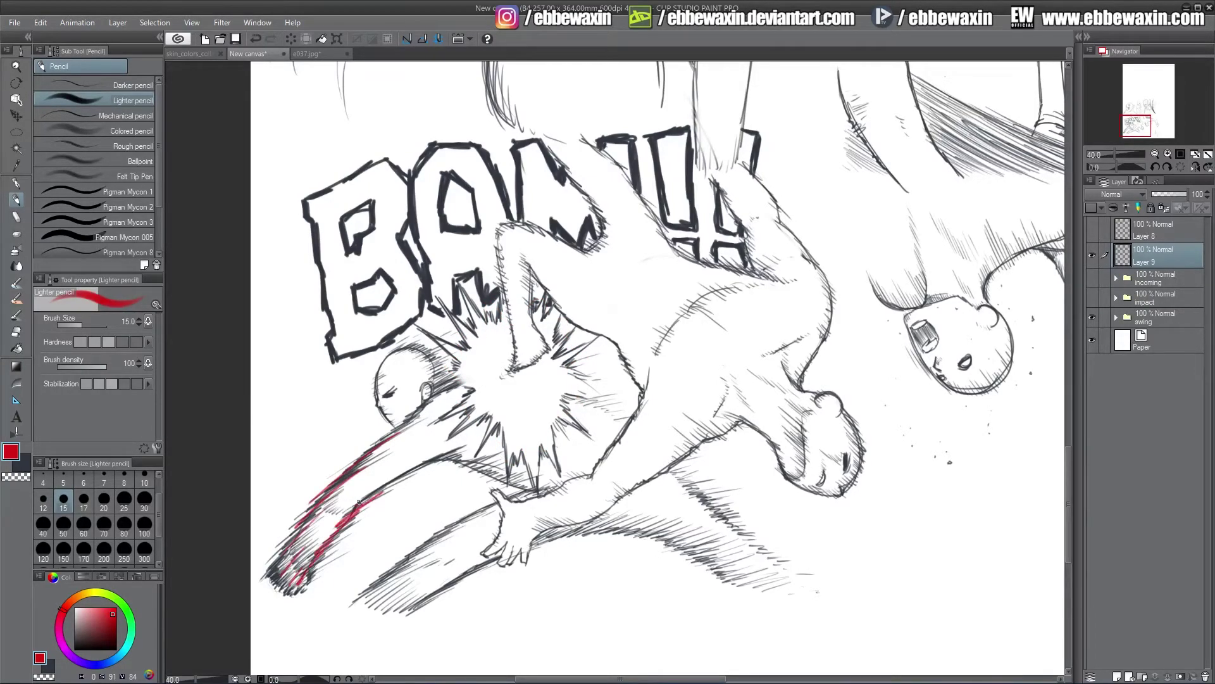
key("ctrl+z")
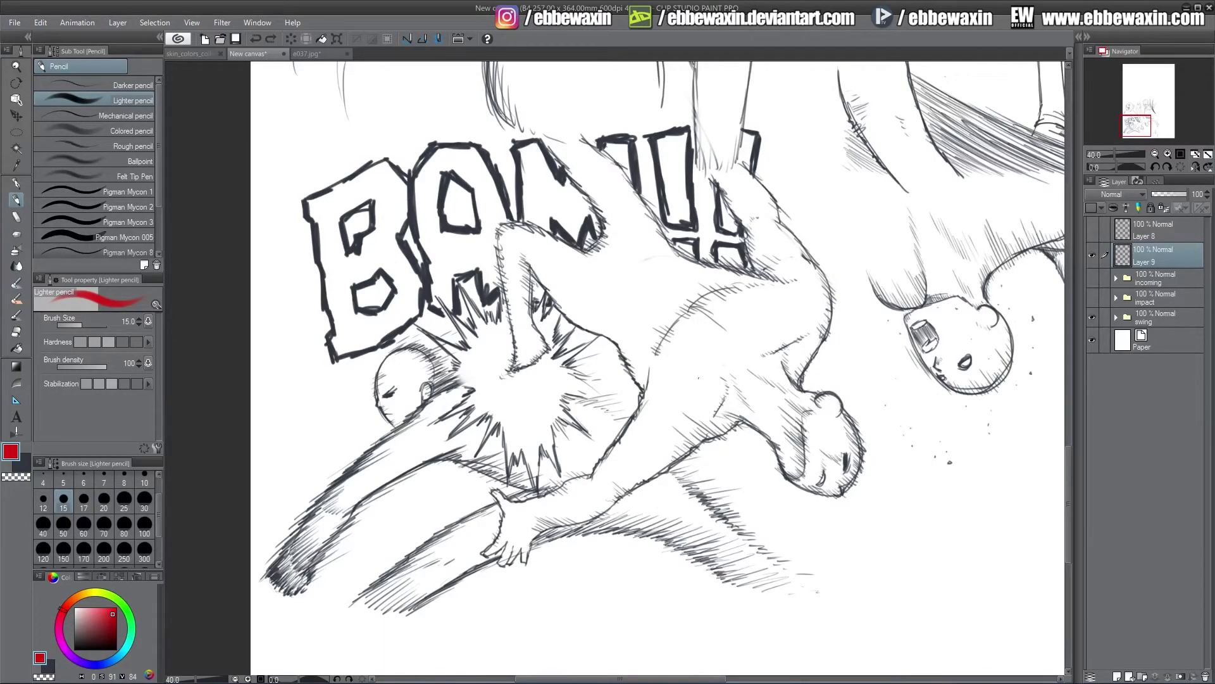
Mark between the two figures' heads in red, trace the outline of the sound-effect lettering, and undo all the strokes.
mouse_move(781, 448)
left_mouse_down()
mouse_move(747, 404)
mouse_move(383, 405)
left_mouse_up()
key("ctrl+z")
mouse_move(328, 319)
left_mouse_down()
mouse_move(410, 329)
mouse_move(429, 287)
mouse_move(449, 315)
mouse_move(494, 294)
left_mouse_up()
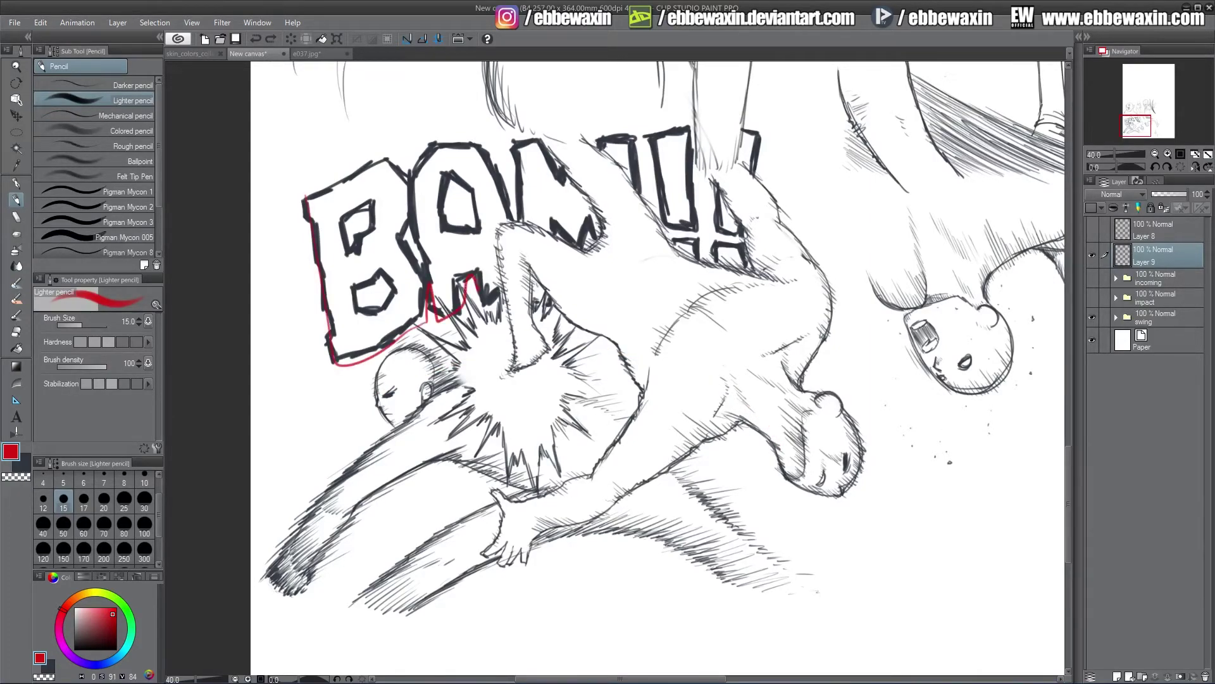
mouse_move(305, 234)
left_mouse_down()
mouse_move(424, 158)
mouse_move(510, 135)
mouse_move(639, 180)
left_mouse_up()
left_click_drag(642, 134, 697, 190)
mouse_move(740, 127)
left_mouse_down()
mouse_move(765, 180)
mouse_move(746, 293)
left_mouse_up()
key("ctrl+z")
key("ctrl+z")
key("ctrl+z")
key("ctrl+z")
key("ctrl+z")
key("ctrl+z")
key("ctrl+z")
key("ctrl+z")
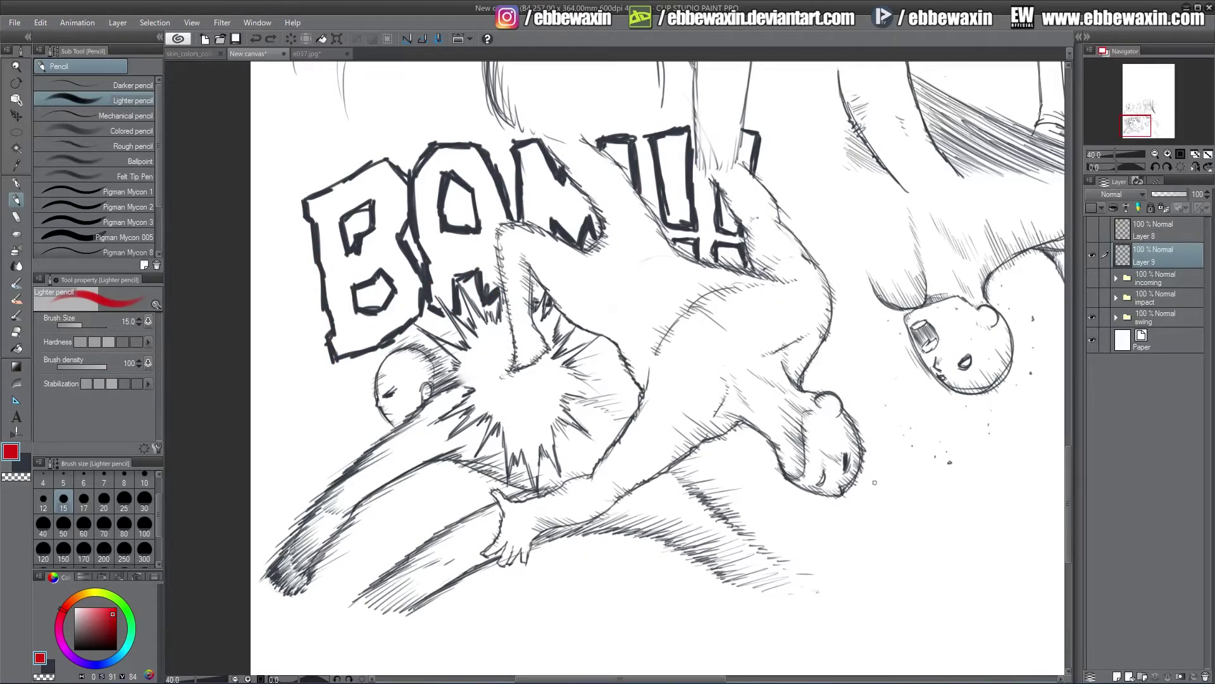
Trace the silhouette of the bent-over victim and the punching arm in red, and undo the outline.
mouse_move(827, 391)
left_mouse_down()
mouse_move(751, 459)
mouse_move(618, 504)
mouse_move(500, 487)
mouse_move(589, 474)
left_mouse_up()
mouse_move(633, 381)
left_mouse_down()
mouse_move(565, 320)
mouse_move(562, 361)
mouse_move(487, 376)
mouse_move(484, 237)
mouse_move(593, 237)
mouse_move(571, 184)
mouse_move(698, 250)
mouse_move(771, 267)
left_mouse_up()
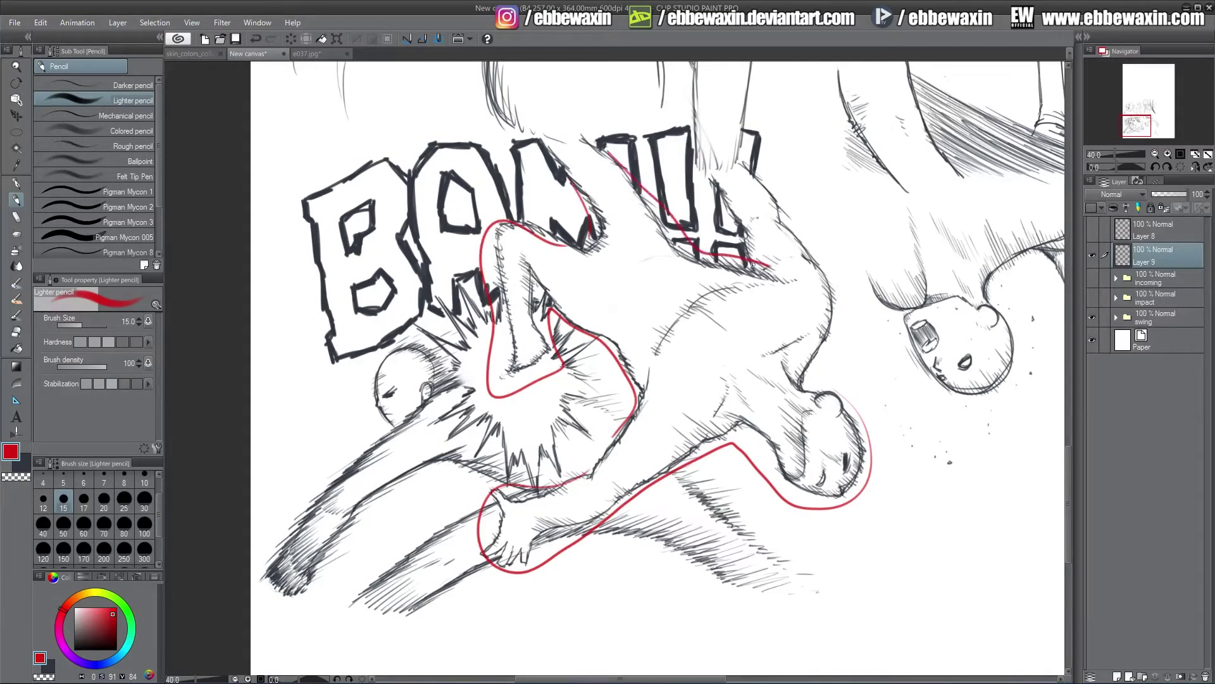
left_click_drag(709, 171, 742, 251)
mouse_move(753, 166)
left_mouse_down()
mouse_move(823, 235)
mouse_move(847, 393)
left_mouse_up()
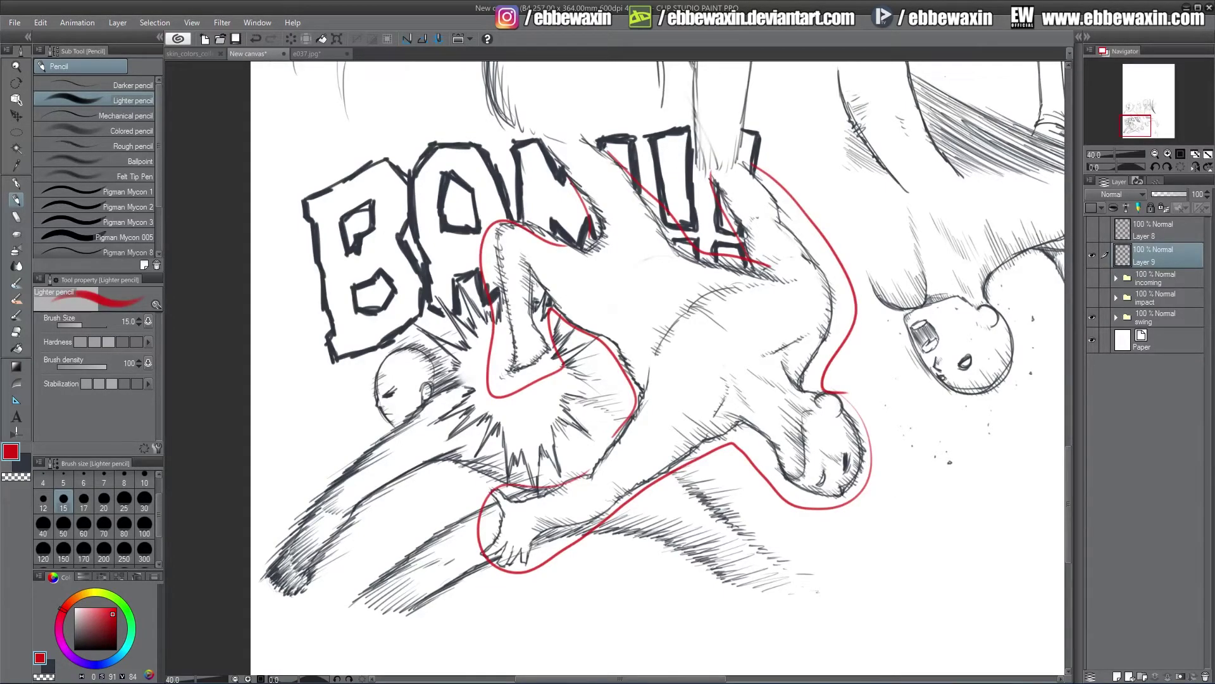
key("ctrl+z")
key("ctrl+z")
key("ctrl+z")
key("ctrl+z")
key("ctrl+z")
key("ctrl+z")
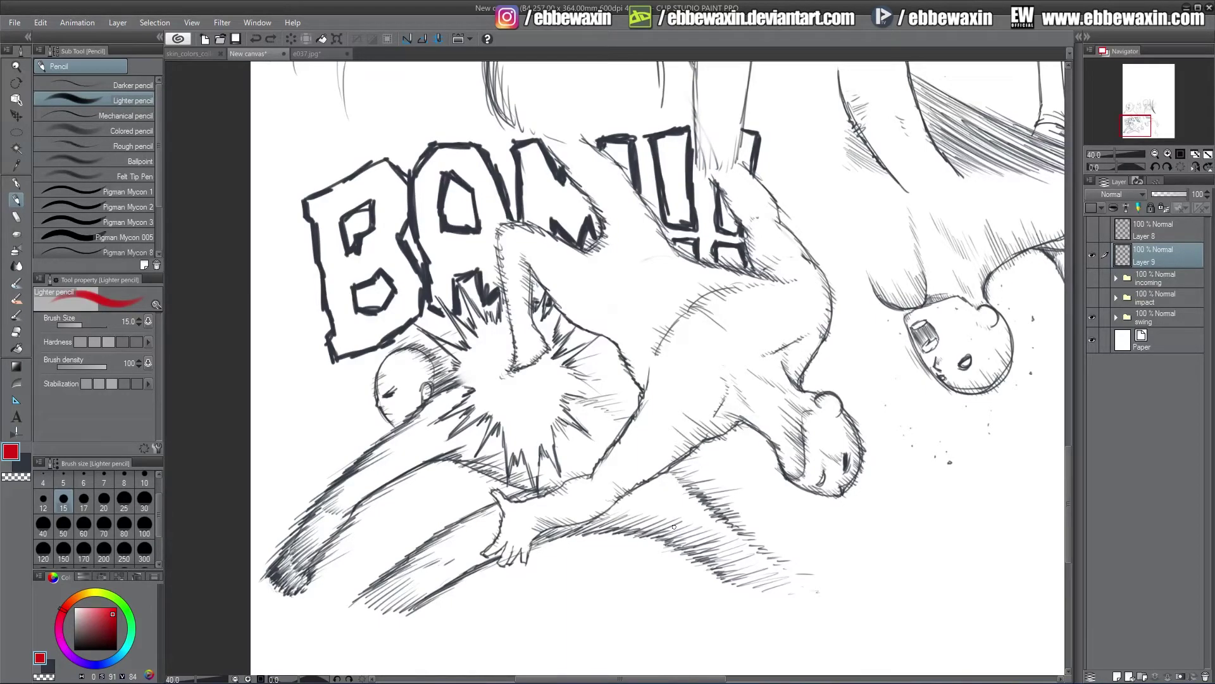
Circle the small figure with the raised fist and the large falling victim in red, undoing both ovals.
left_click_drag(1133, 127, 1153, 125)
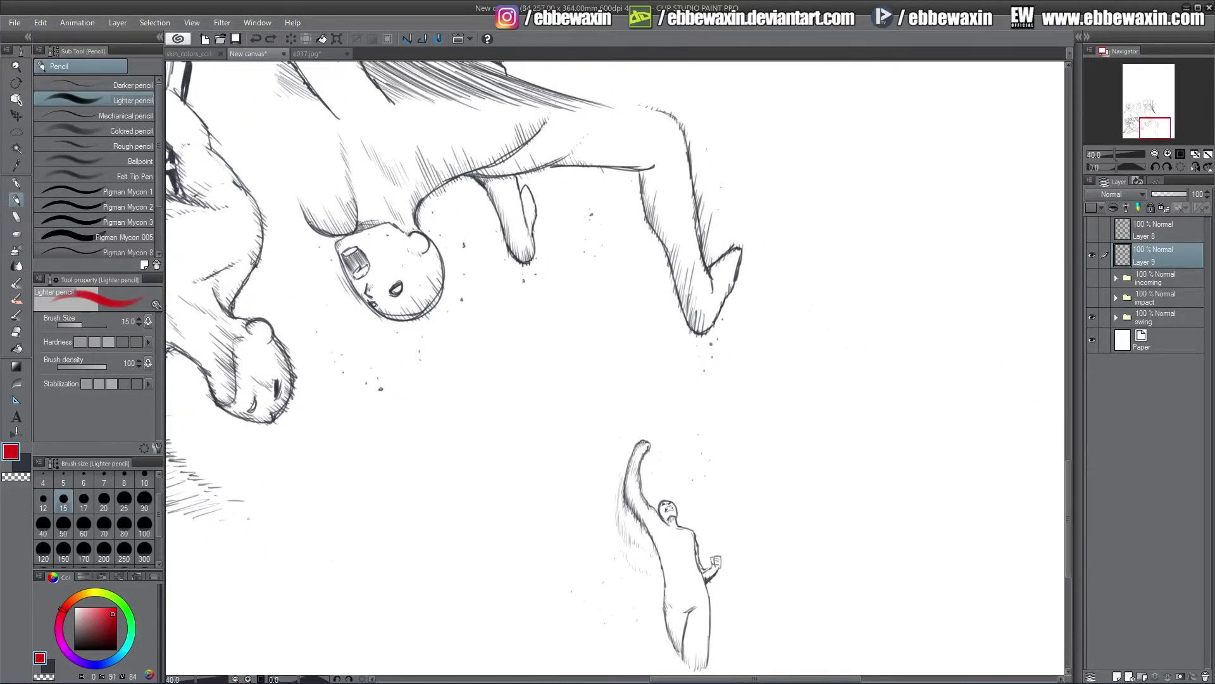
mouse_move(645, 429)
left_mouse_down()
mouse_move(627, 655)
mouse_move(746, 640)
mouse_move(726, 435)
mouse_move(656, 423)
left_mouse_up()
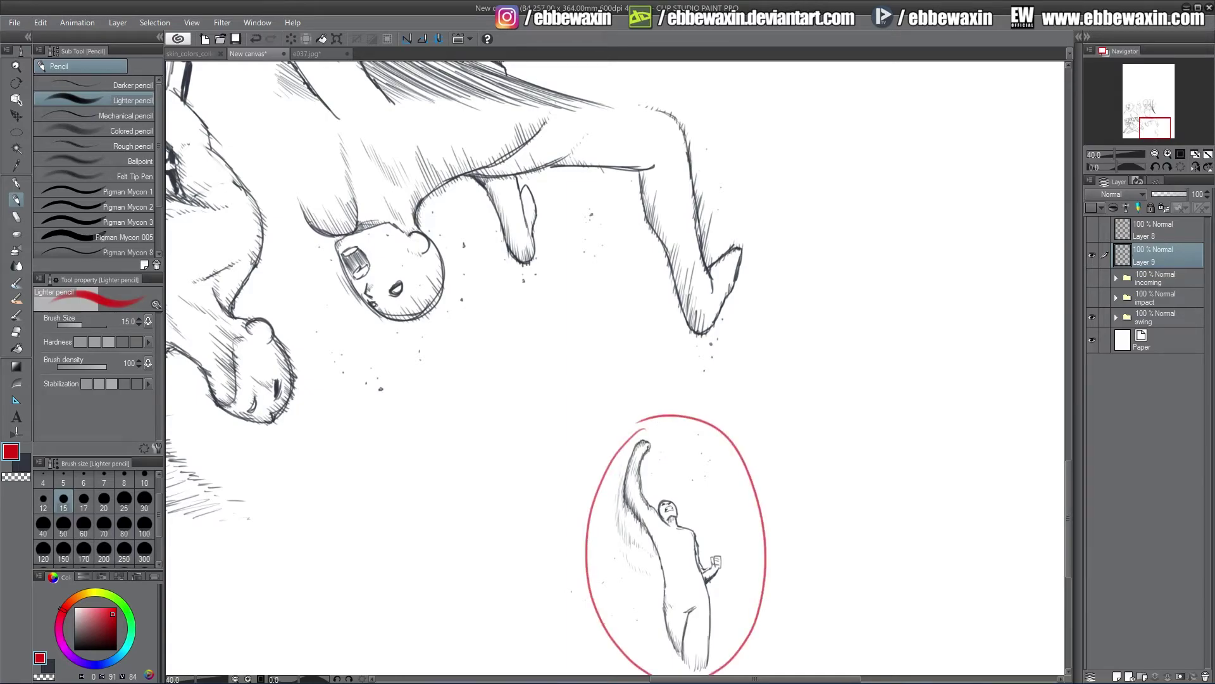
mouse_move(342, 116)
left_mouse_down()
mouse_move(297, 266)
mouse_move(458, 361)
mouse_move(668, 372)
mouse_move(771, 232)
mouse_move(381, 122)
left_mouse_up()
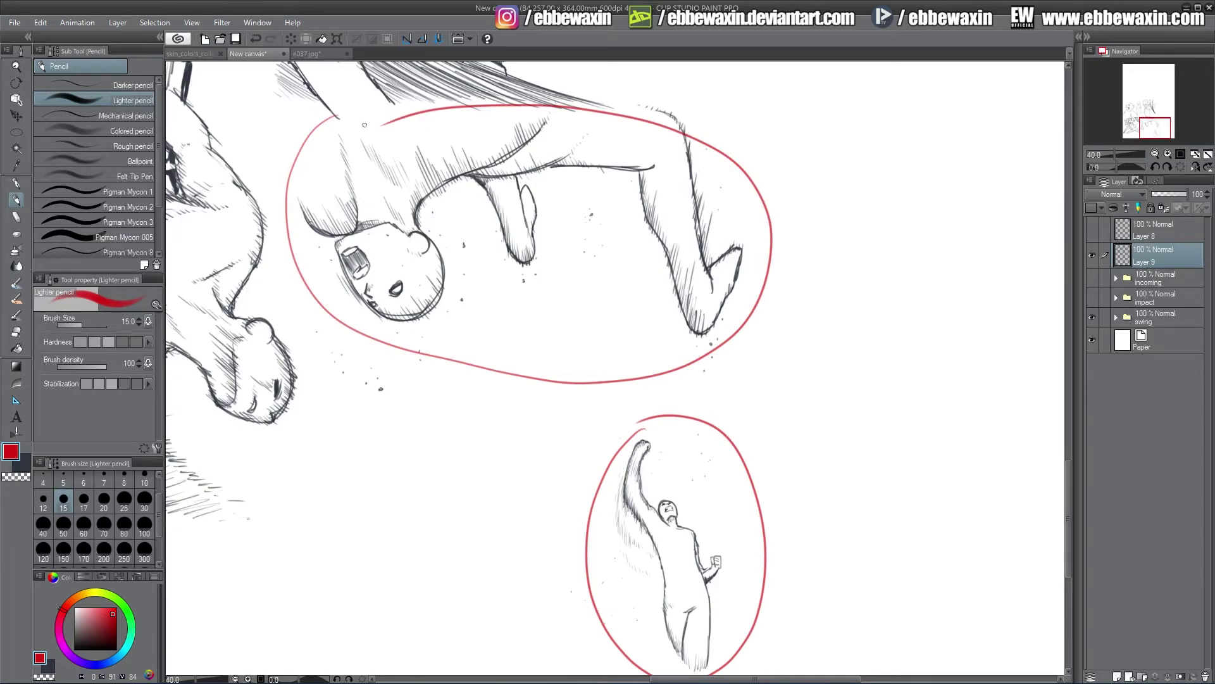
key("ctrl+z")
key("ctrl+z")
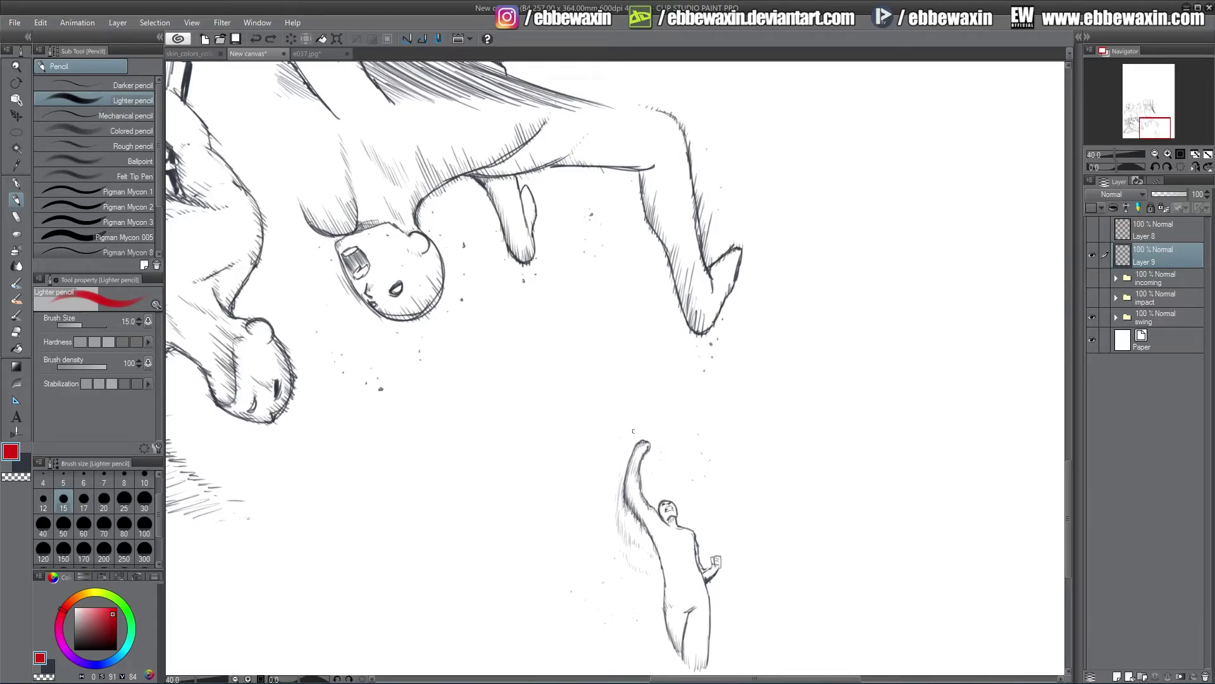
Hatch the small figure's raised arm and trace the edge of its body and legs with red strokes.
mouse_move(635, 443)
left_mouse_down()
mouse_move(623, 568)
mouse_move(640, 446)
left_mouse_up()
key("ctrl+z")
mouse_move(653, 541)
left_mouse_down()
mouse_move(663, 613)
mouse_move(701, 660)
left_mouse_up()
mouse_move(642, 445)
left_mouse_down()
mouse_move(622, 500)
mouse_move(642, 559)
left_mouse_up()
left_click_drag(629, 470, 631, 550)
left_click_drag(625, 506, 636, 575)
left_click_drag(638, 479, 640, 566)
left_click_drag(640, 506, 646, 572)
left_click_drag(657, 486, 645, 567)
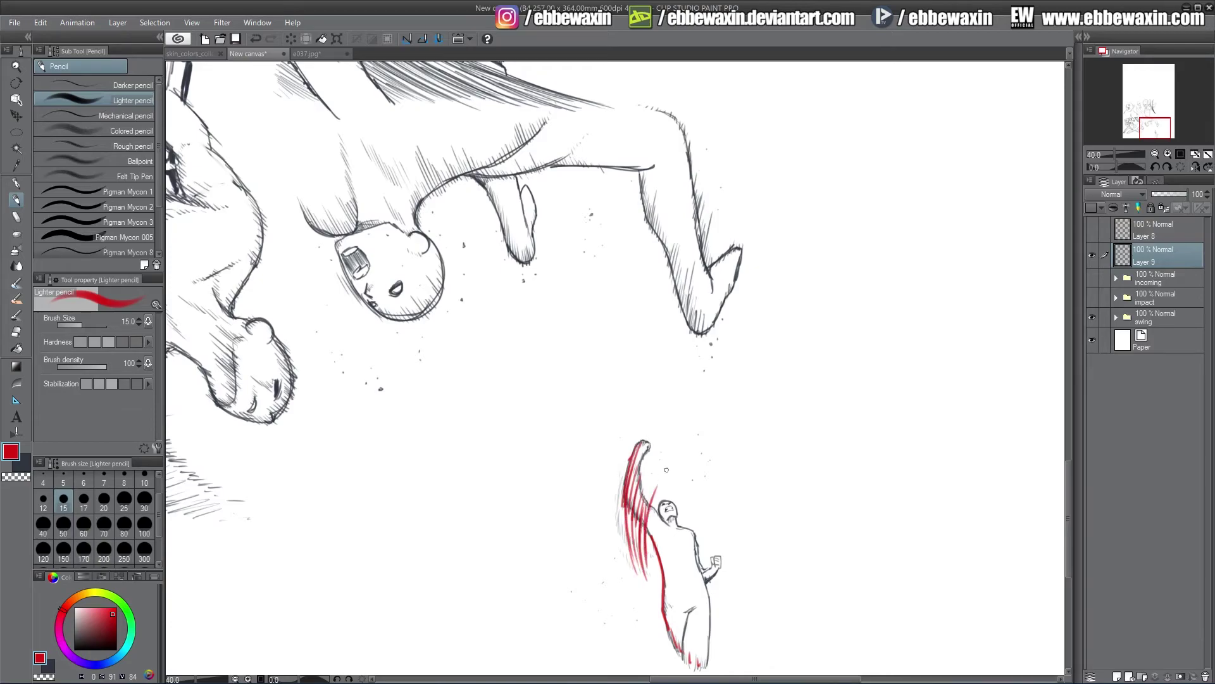
left_click_drag(641, 519, 635, 563)
Draw slanted red speed lines across the large falling victim's head, torso and hanging arm.
left_click_drag(315, 240, 428, 373)
left_click_drag(359, 225, 449, 376)
left_click_drag(386, 186, 473, 366)
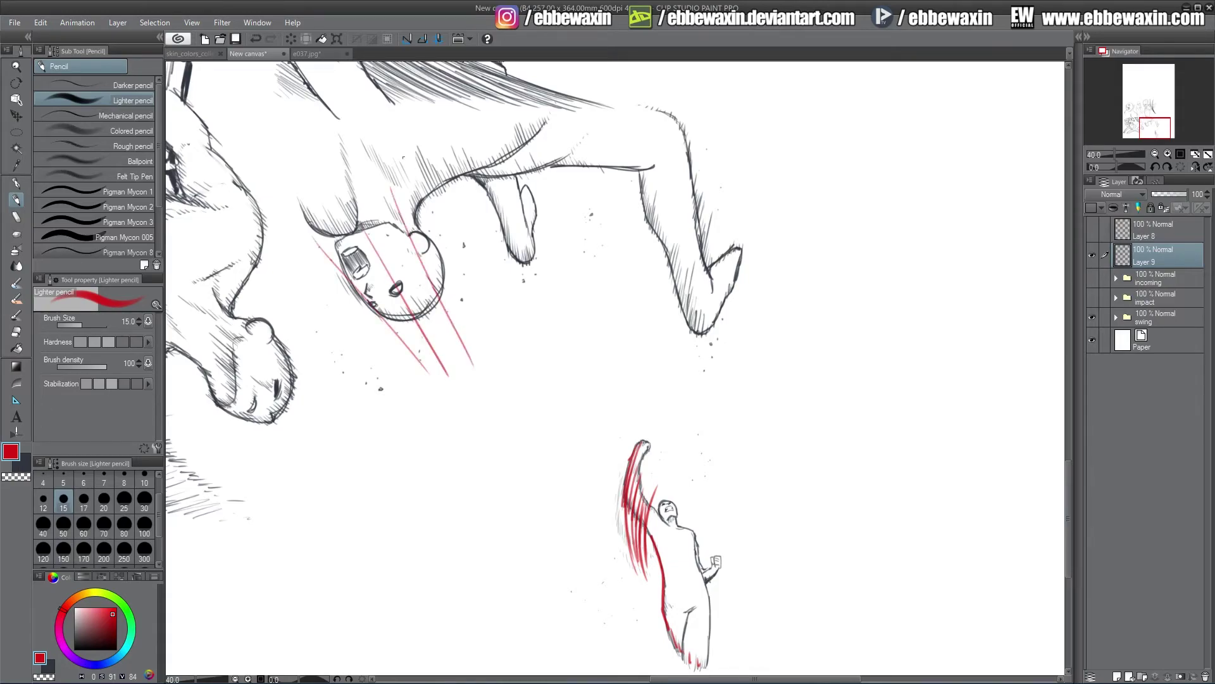
left_click_drag(411, 158, 477, 319)
left_click_drag(448, 141, 532, 332)
left_click_drag(517, 209, 543, 335)
left_click_drag(545, 168, 576, 356)
Place a red focal dot beside the small figure's fist and draw lines converging on it from the falling victim's body.
left_click_drag(332, 200, 581, 486)
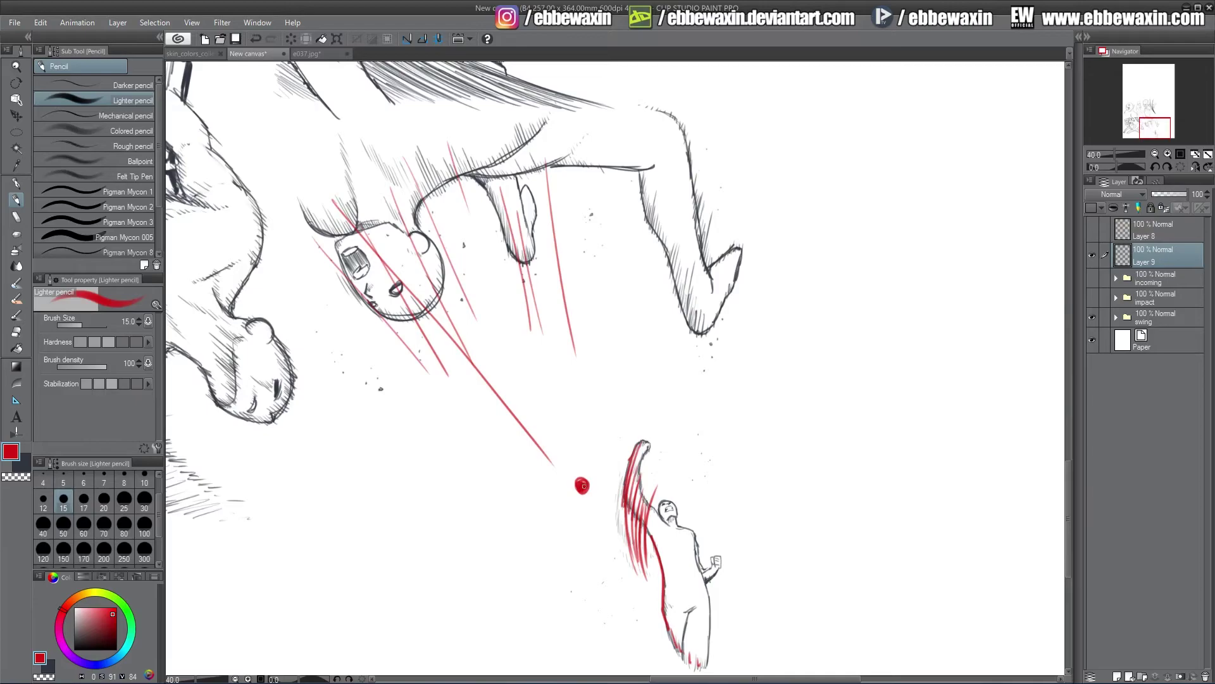
left_click_drag(459, 366, 581, 497)
left_click_drag(420, 183, 577, 522)
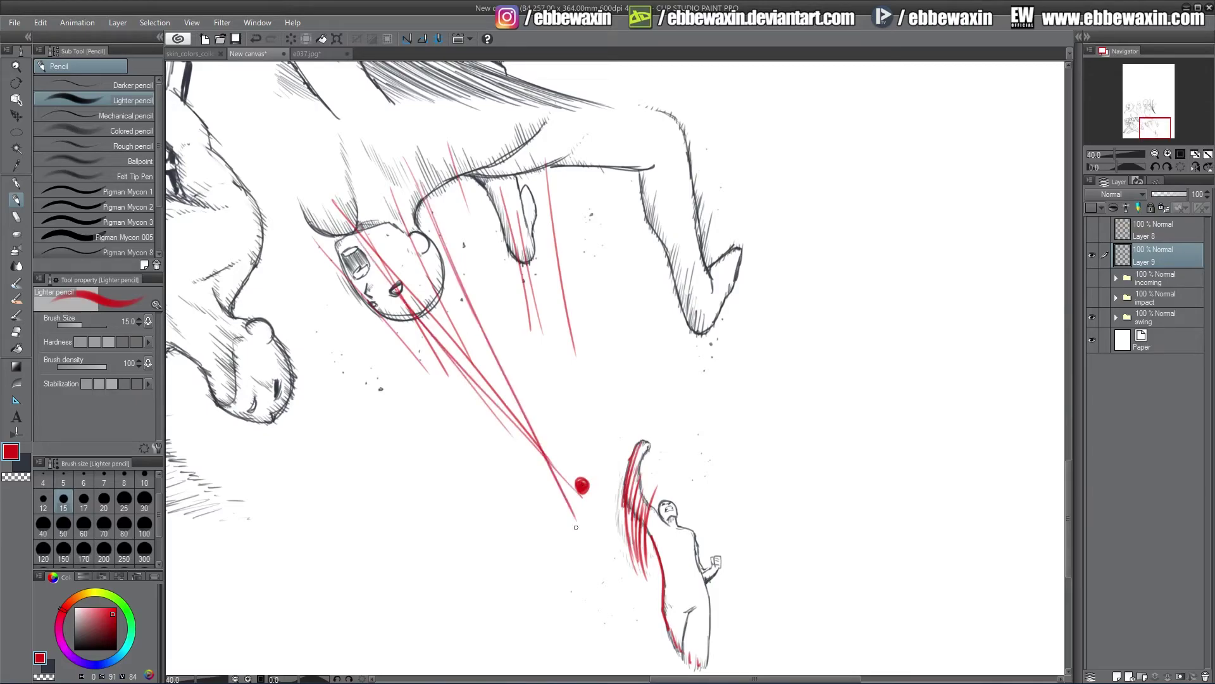
left_click_drag(477, 163, 581, 481)
left_click_drag(545, 167, 579, 480)
left_click_drag(595, 144, 582, 479)
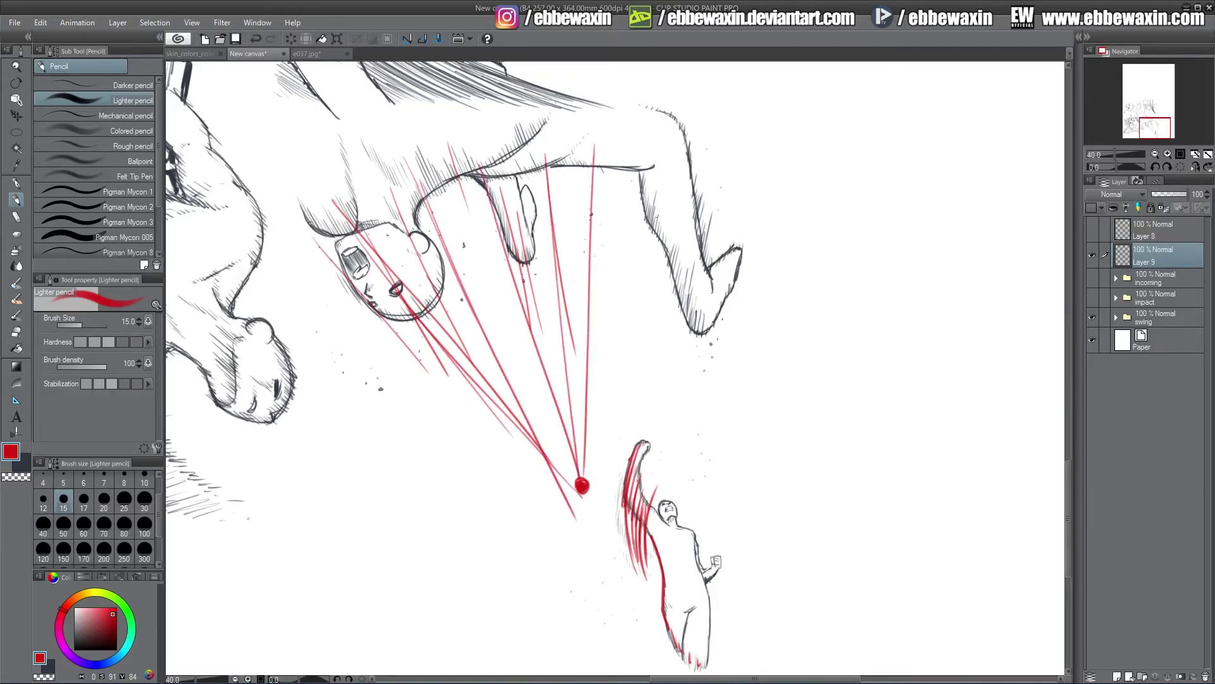
left_click_drag(652, 191, 581, 479)
left_click_drag(672, 240, 585, 479)
left_click_drag(690, 292, 599, 473)
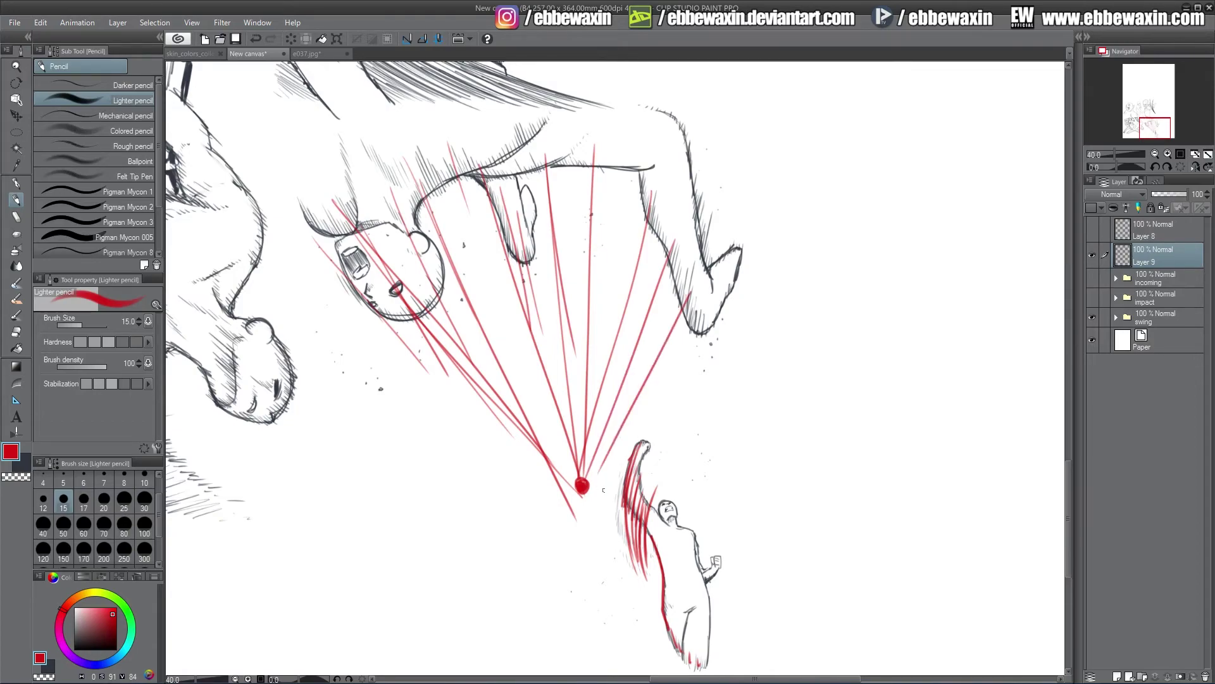
Undo the red converging lines and their focal dot.
key("ctrl+z")
key("ctrl+z")
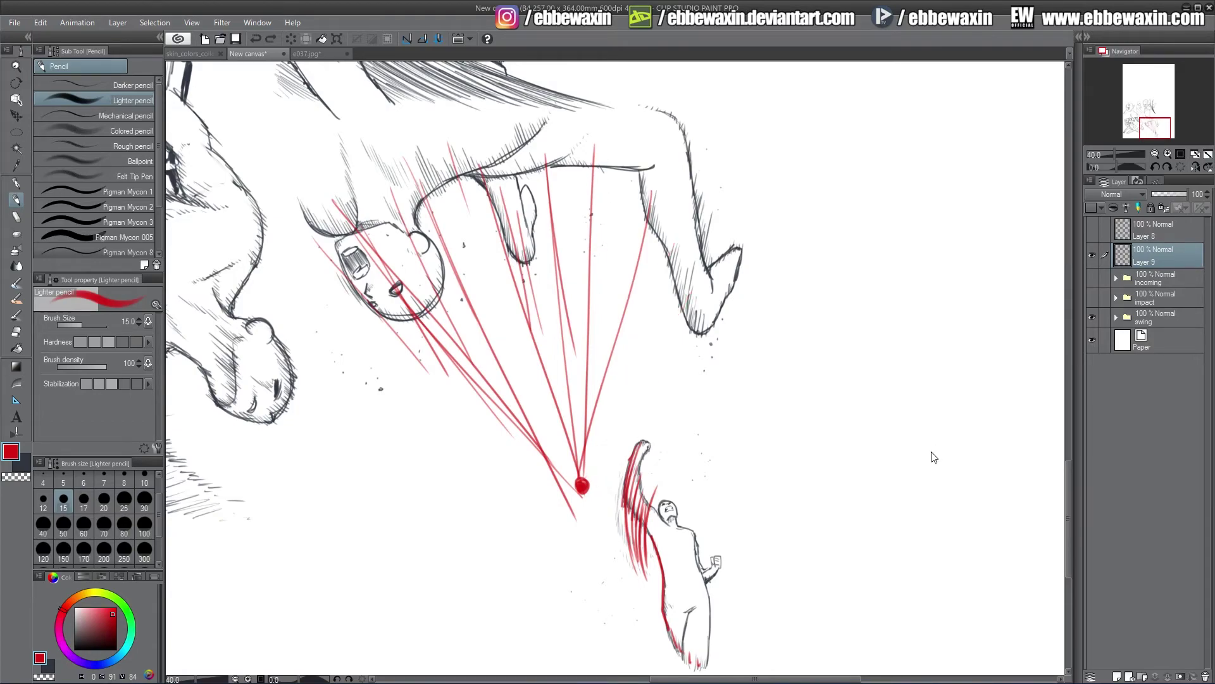
key("ctrl+z")
key("ctrl+z")
key("ctrl+z")
key("ctrl+z")
key("ctrl+z")
key("ctrl+z")
key("ctrl+z")
key("ctrl+z")
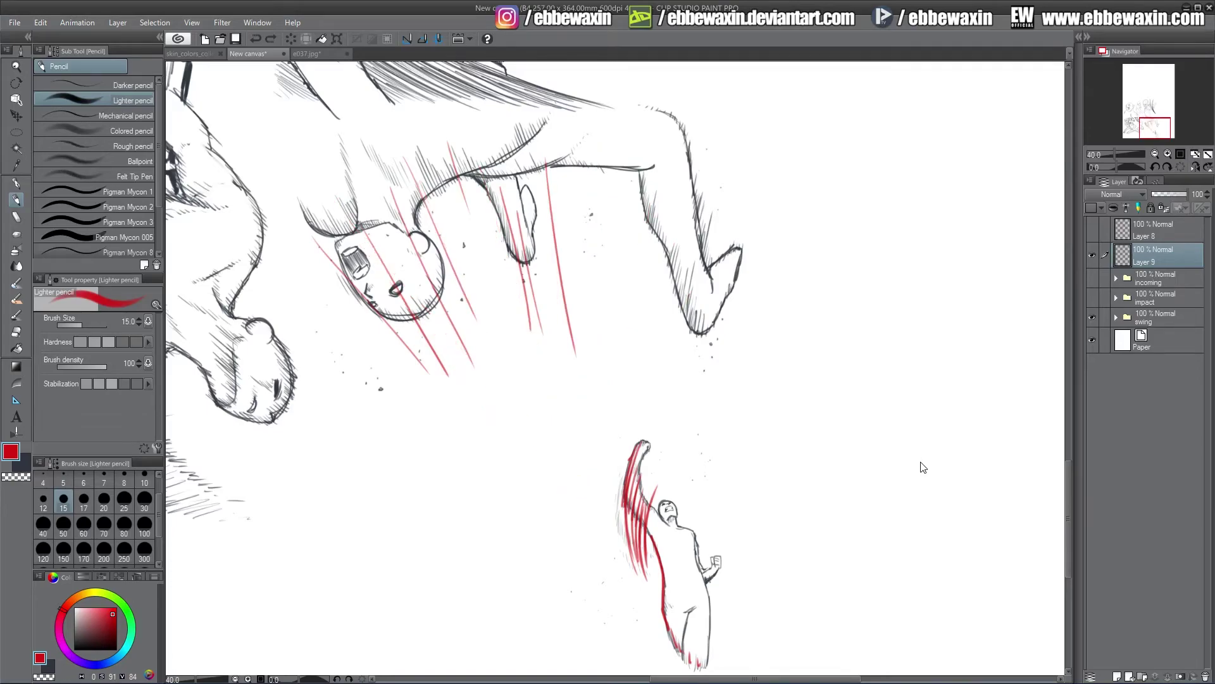
Undo the red speed lines over the falling victim and the red strokes on the small figure.
key("ctrl+z")
key("ctrl+z")
key("ctrl+z")
key("ctrl+z")
key("ctrl+z")
key("ctrl+z")
key("ctrl+z")
key("ctrl+z")
key("ctrl+z")
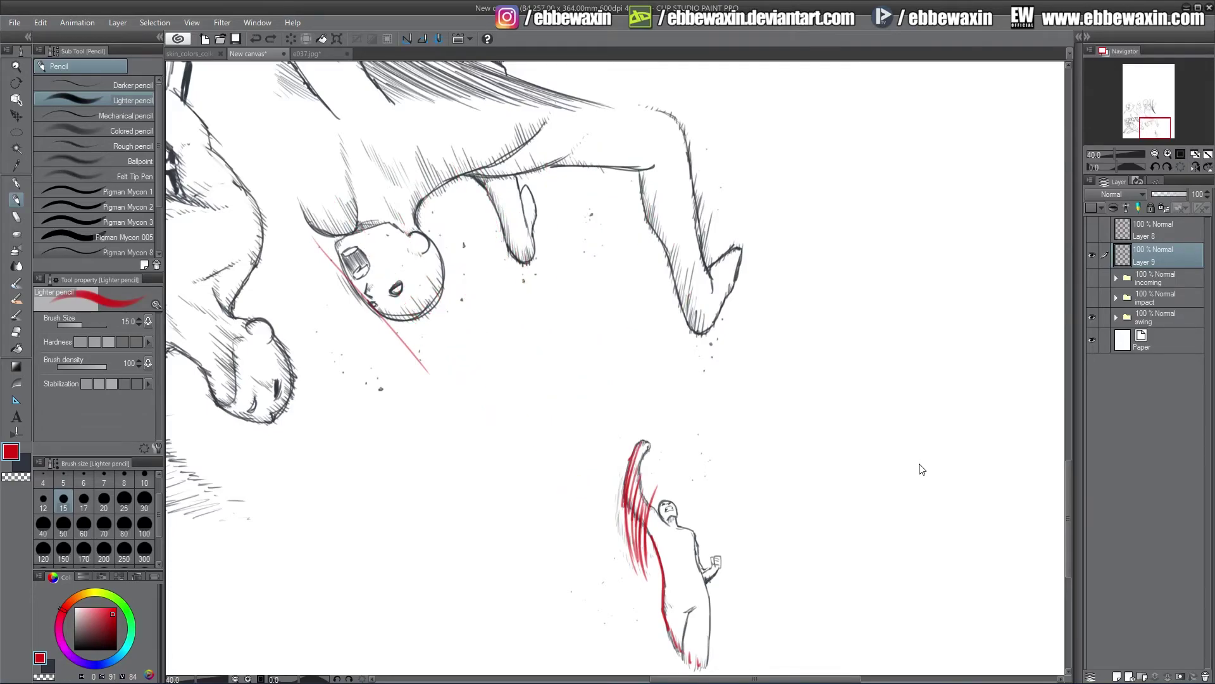
key("ctrl+z")
key("ctrl+z")
key("ctrl+z")
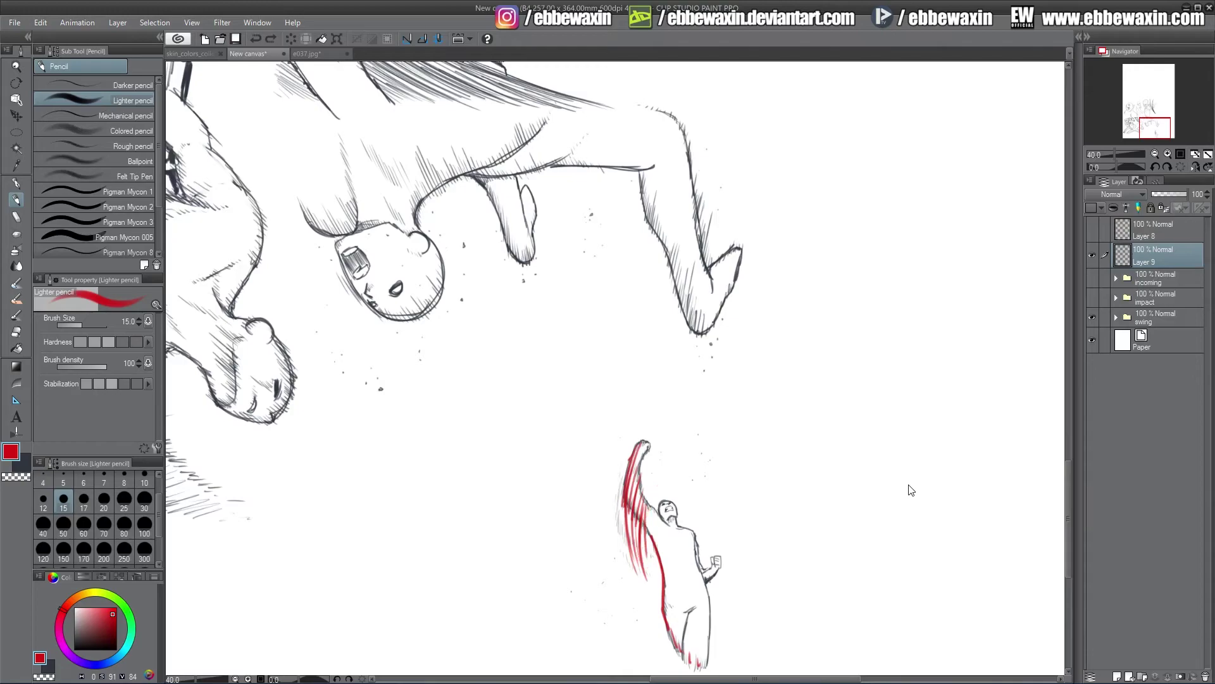
key("ctrl+z")
key("ctrl+z")
key("ctrl+z")
key("ctrl+z")
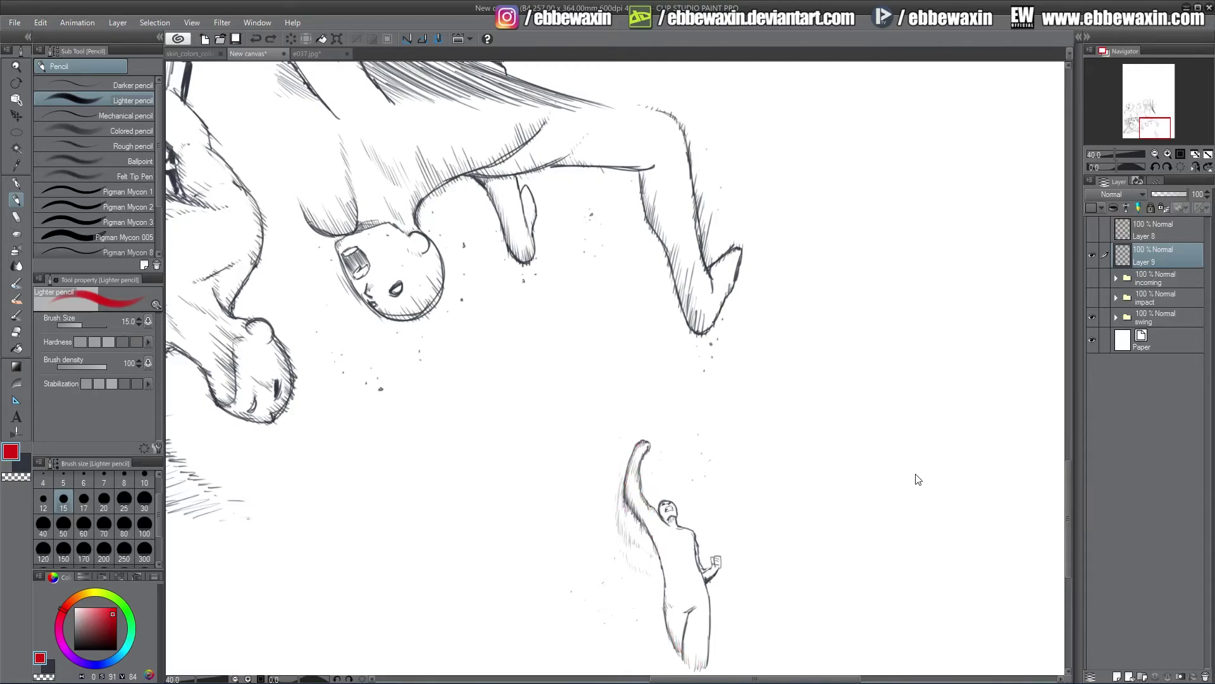
Make the incoming and impact layer folders visible and bring the incoming punch drawings into view.
left_click(1092, 279)
left_click(1093, 297)
left_click_drag(1155, 135, 1137, 84)
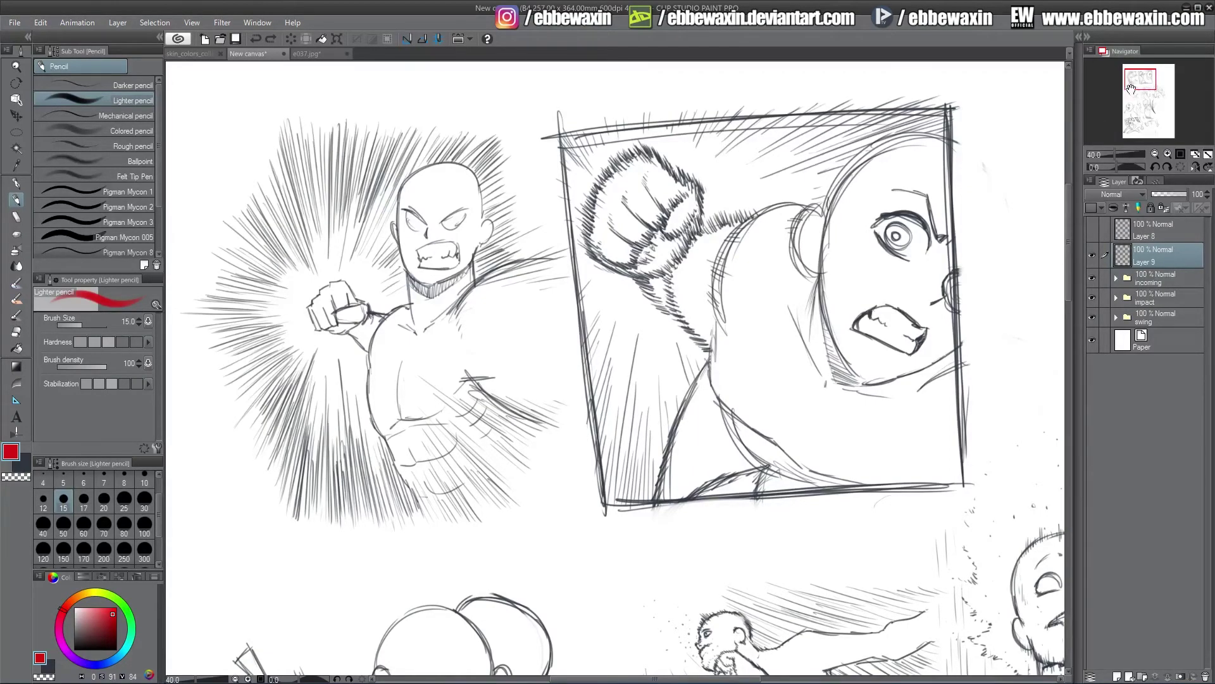
Circle the fist hitting the chin in the front-view uppercut drawing in red, and undo the circle.
left_click_drag(1139, 81, 1142, 98)
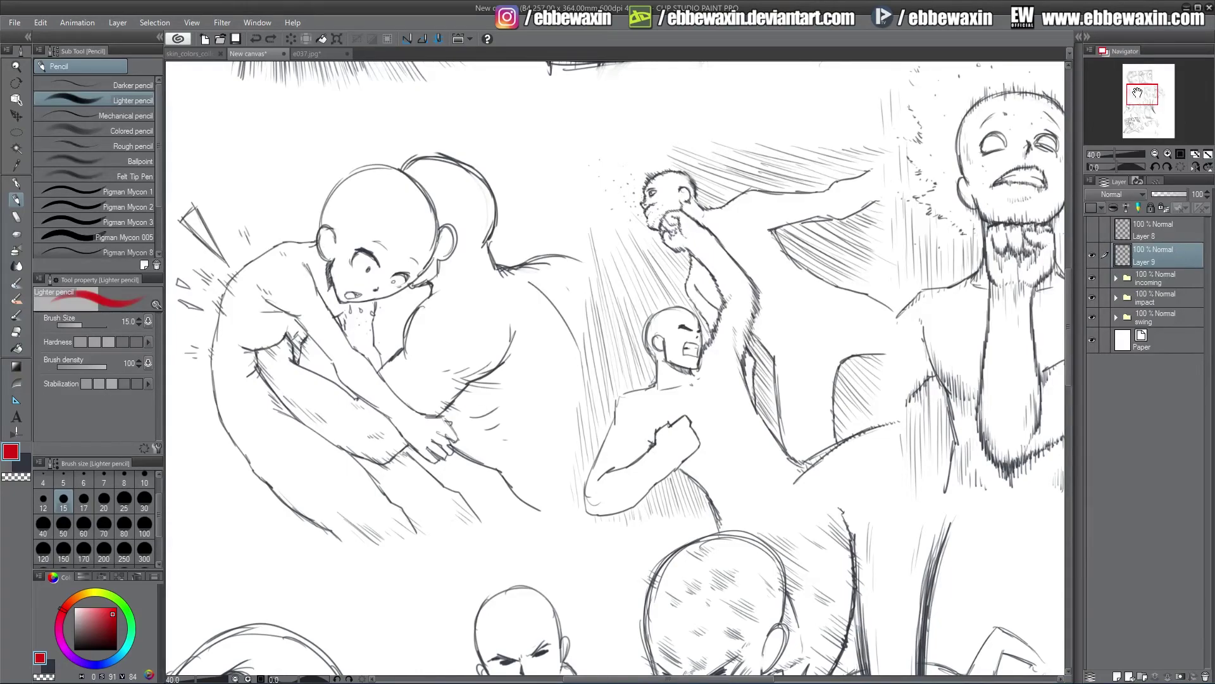
left_click_drag(1138, 95, 1151, 93)
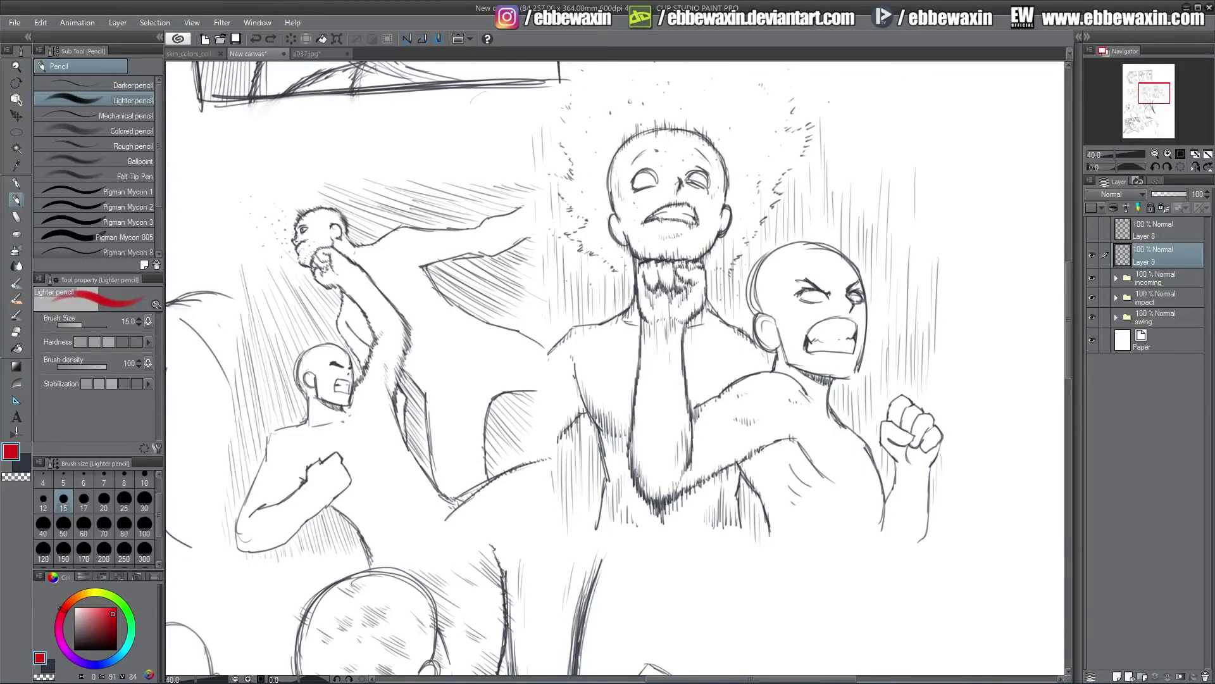
mouse_move(1152, 95)
left_mouse_down()
mouse_move(1136, 95)
mouse_move(1153, 93)
left_mouse_up()
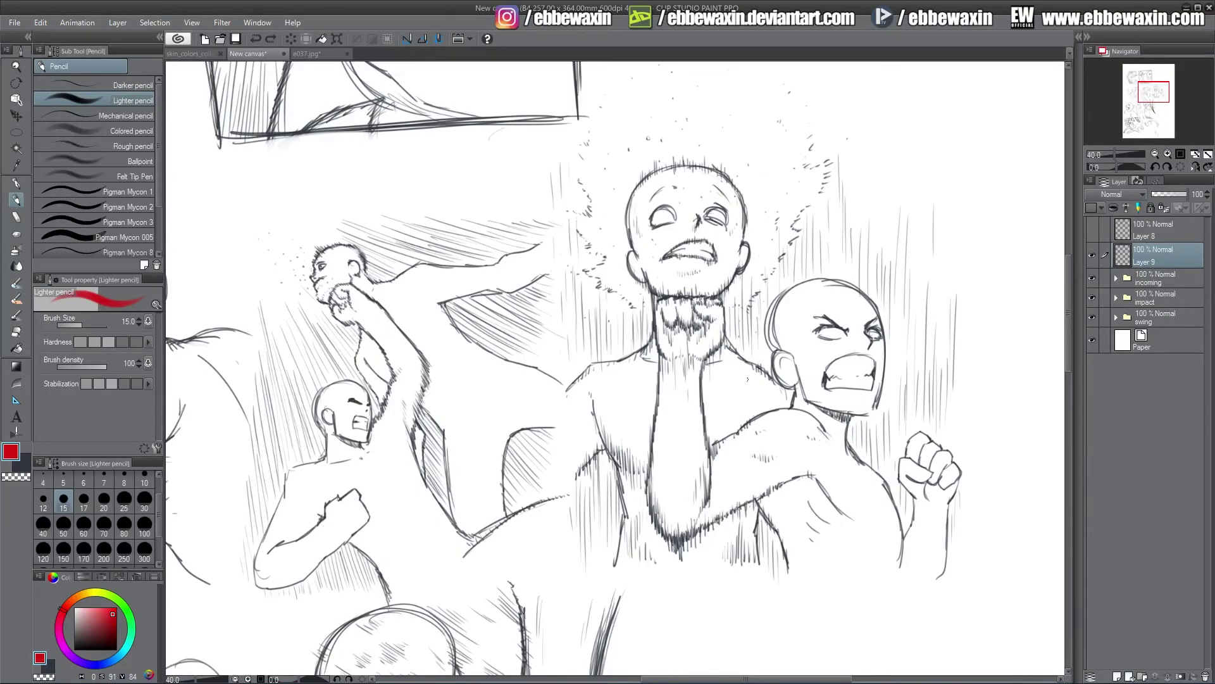
mouse_move(666, 286)
left_mouse_down()
mouse_move(734, 284)
mouse_move(655, 288)
left_mouse_up()
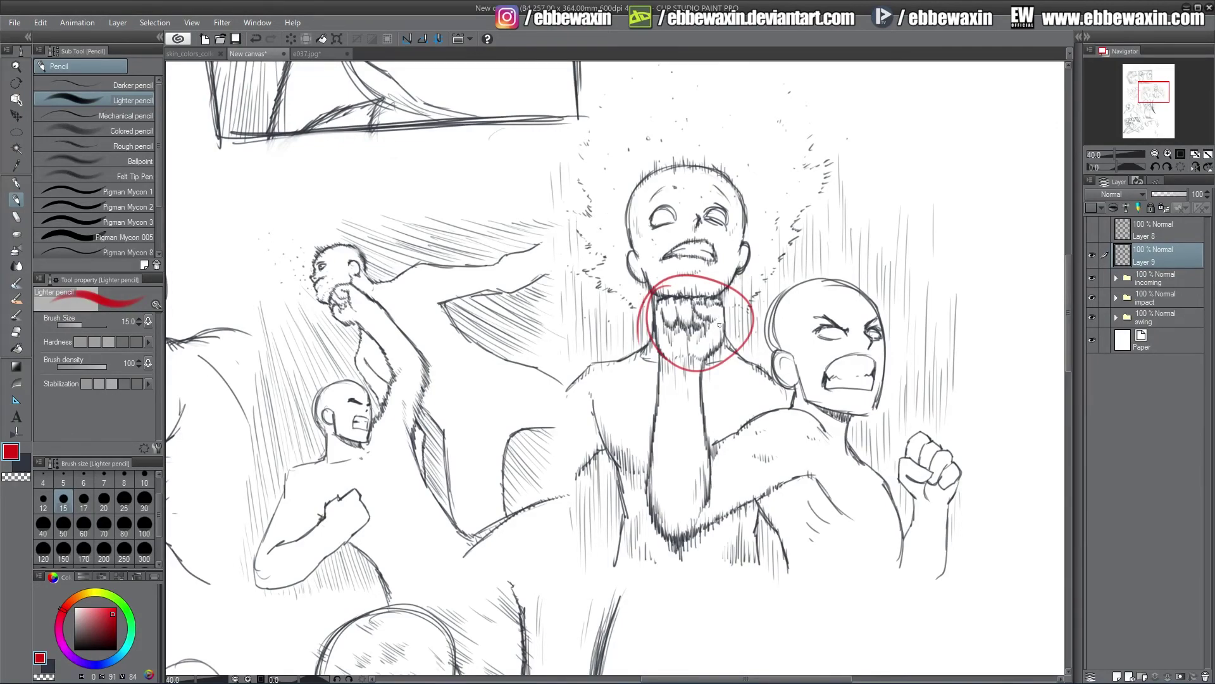
key("ctrl+z")
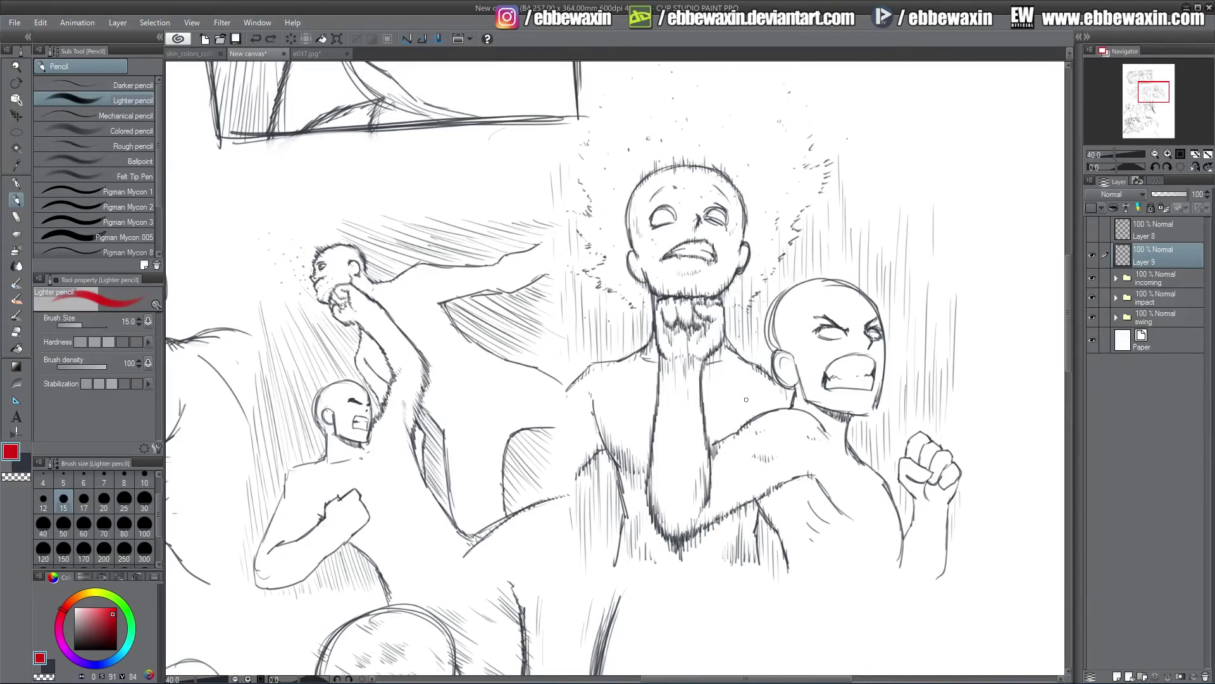
Review the swing and impact drawings across the page, zooming out to 33.3% for the uppercut row.
left_click_drag(1147, 93, 1140, 109)
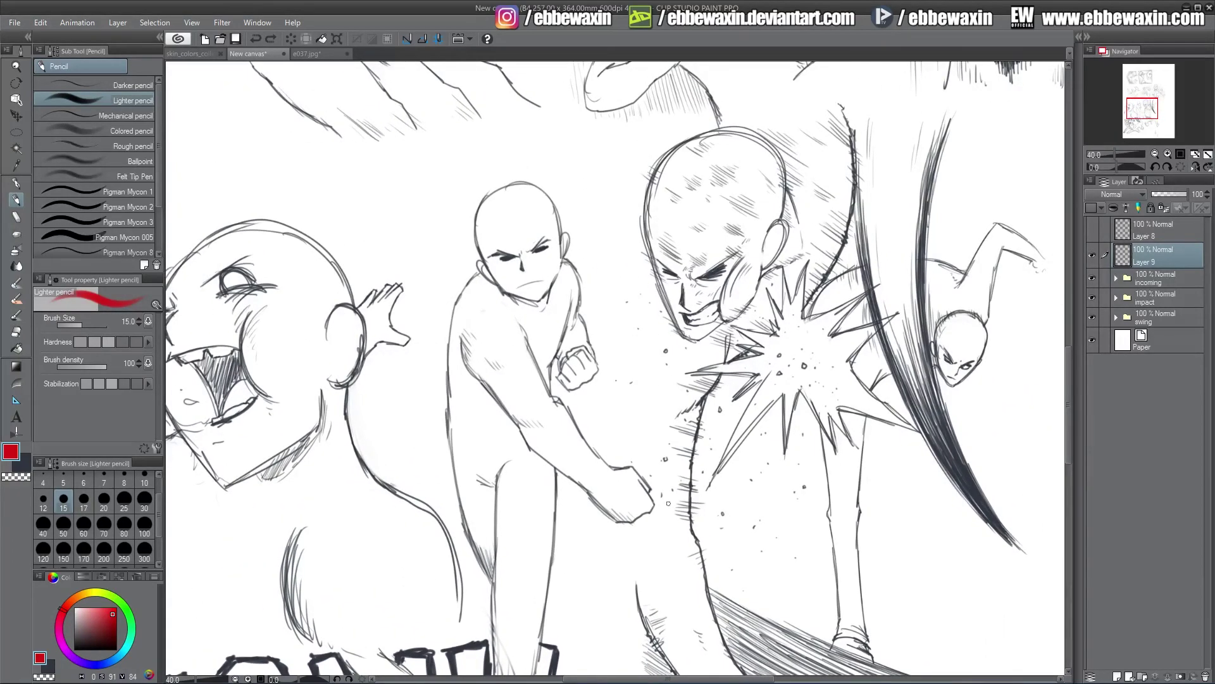
mouse_move(1140, 107)
left_mouse_down()
mouse_move(1138, 127)
mouse_move(1143, 112)
left_mouse_up()
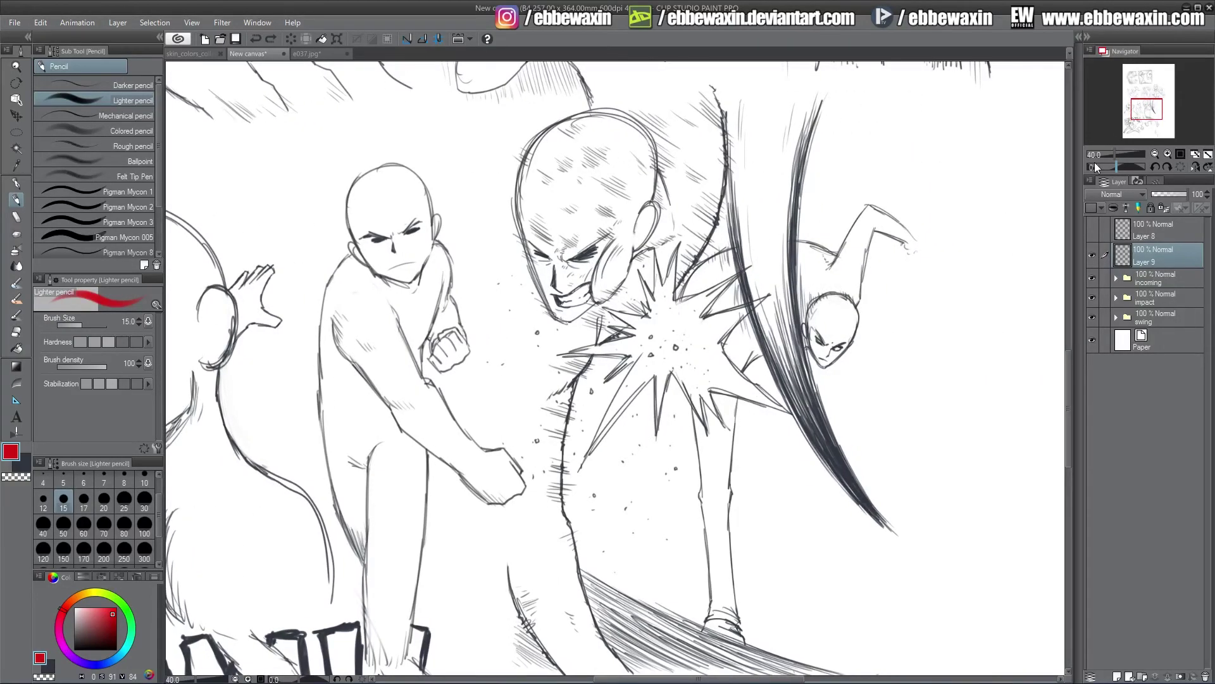
left_click_drag(1146, 110, 1133, 122)
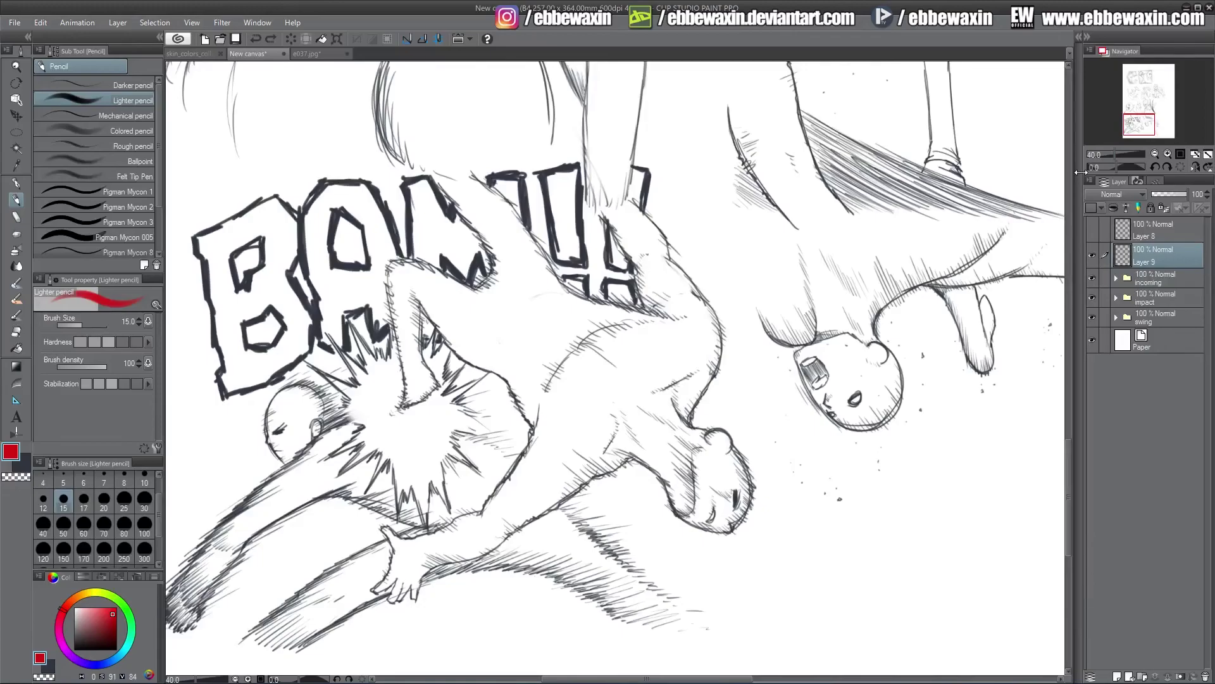
mouse_move(1136, 118)
left_mouse_down()
mouse_move(1147, 124)
mouse_move(1141, 112)
left_mouse_up()
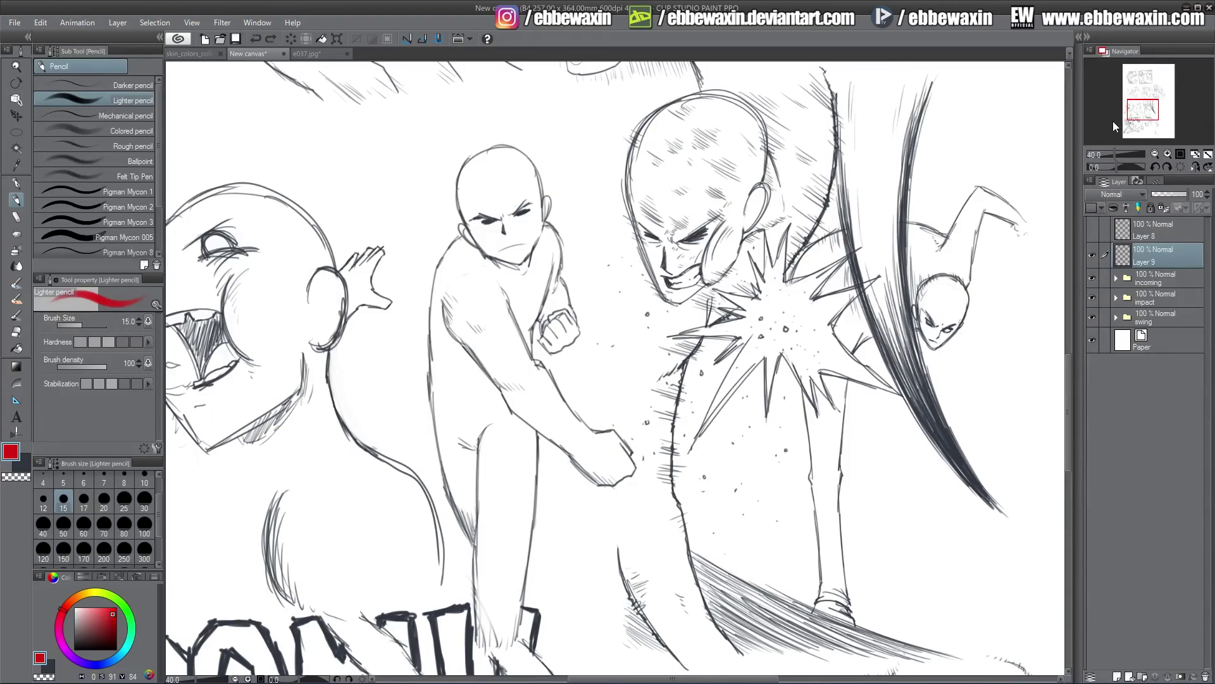
mouse_move(1139, 112)
left_mouse_down()
mouse_move(1132, 104)
mouse_move(1136, 115)
left_mouse_up()
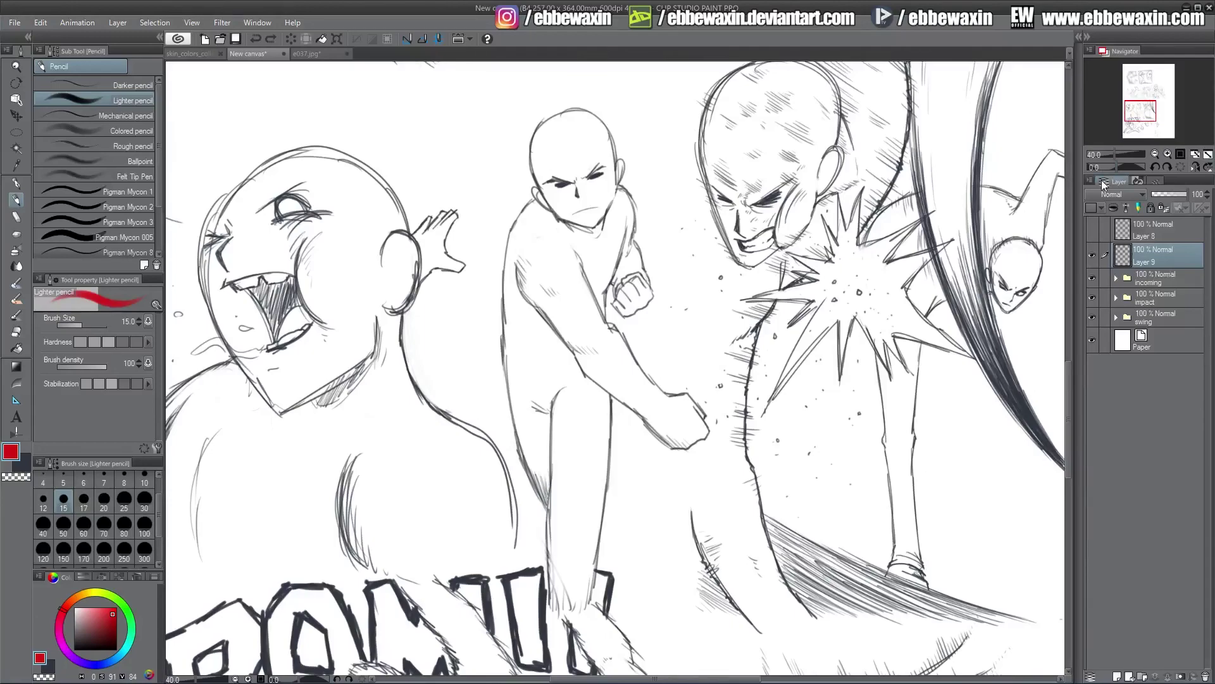
left_click(1155, 154)
mouse_move(1140, 114)
left_mouse_down()
mouse_move(1142, 129)
mouse_move(1149, 99)
left_mouse_up()
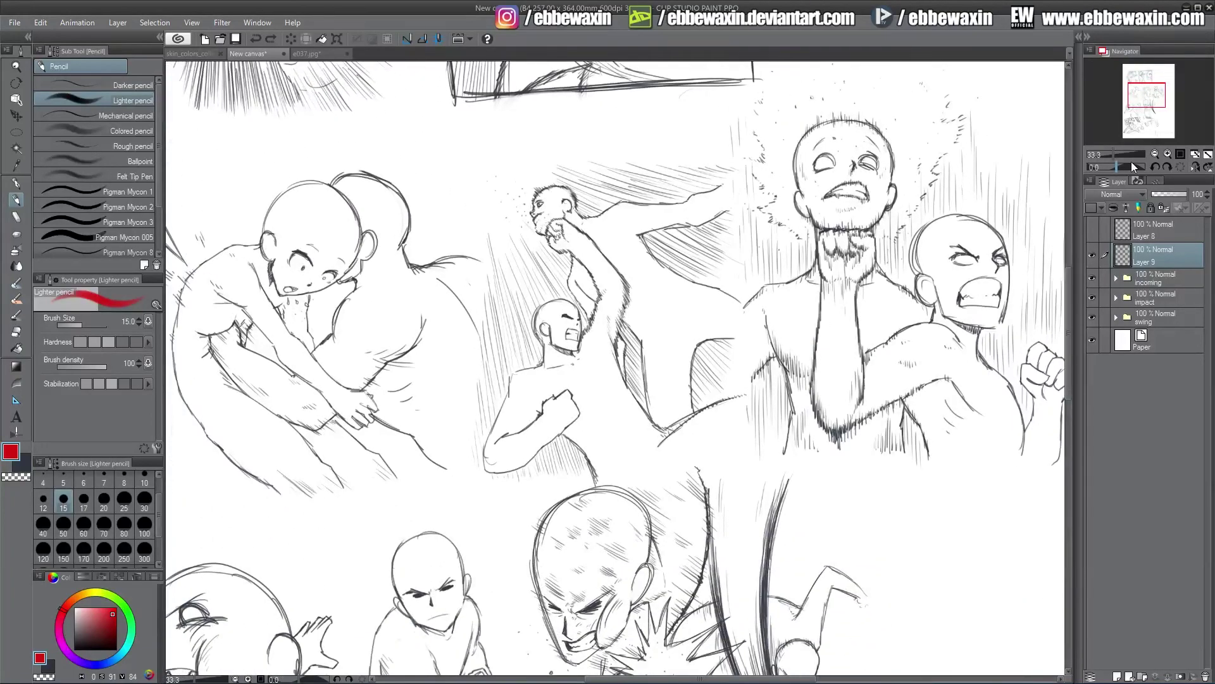